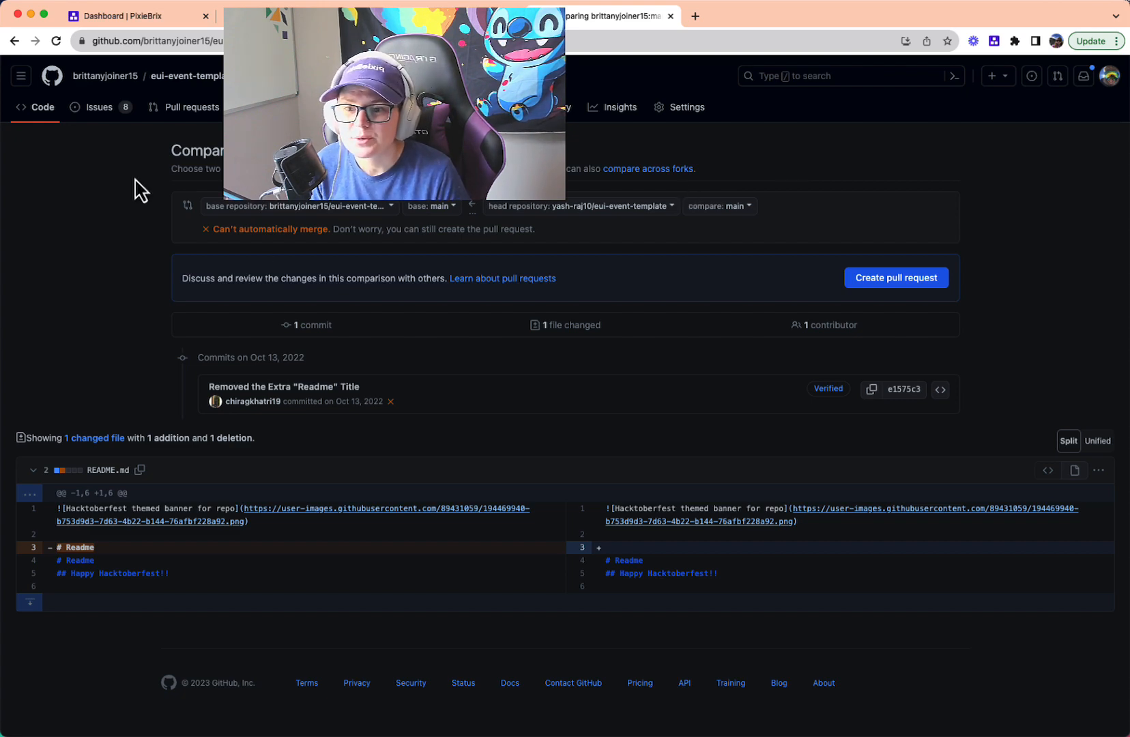
- Open the browser's developer tools on the GitHub comparison page and dock them below the page
{"action": "right_click", "coordinate": [107, 164]}
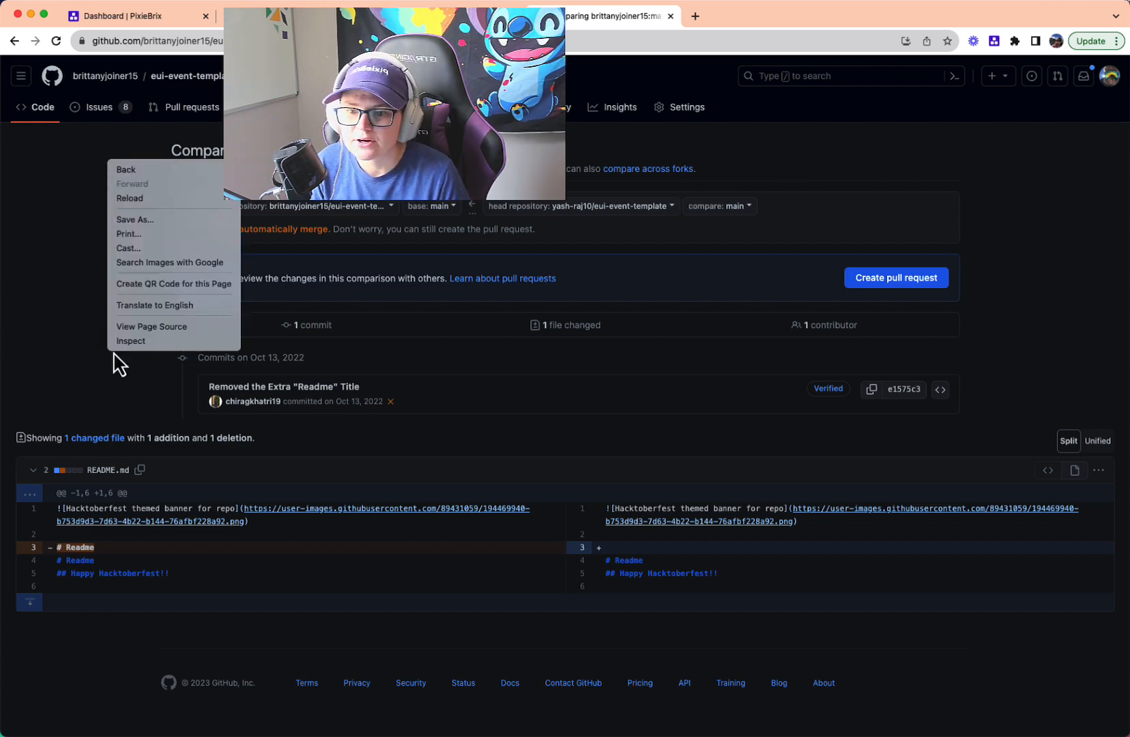
{"action": "left_click", "coordinate": [127, 343]}
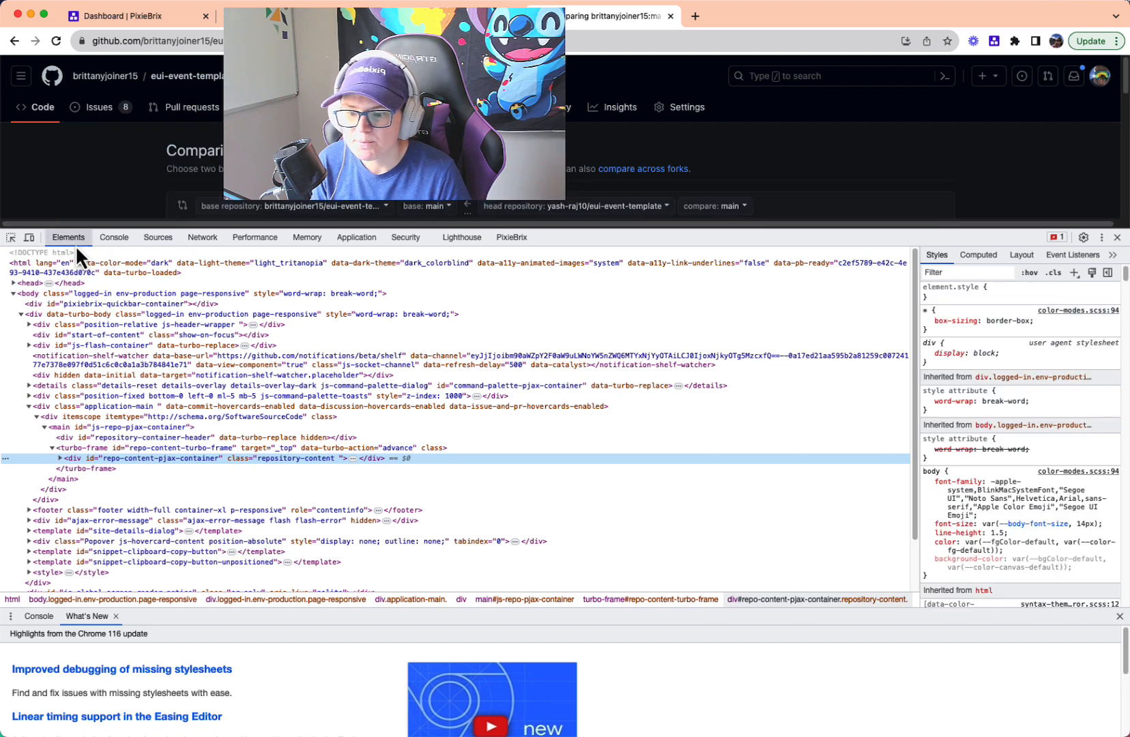
{"action": "left_click", "coordinate": [1102, 237]}
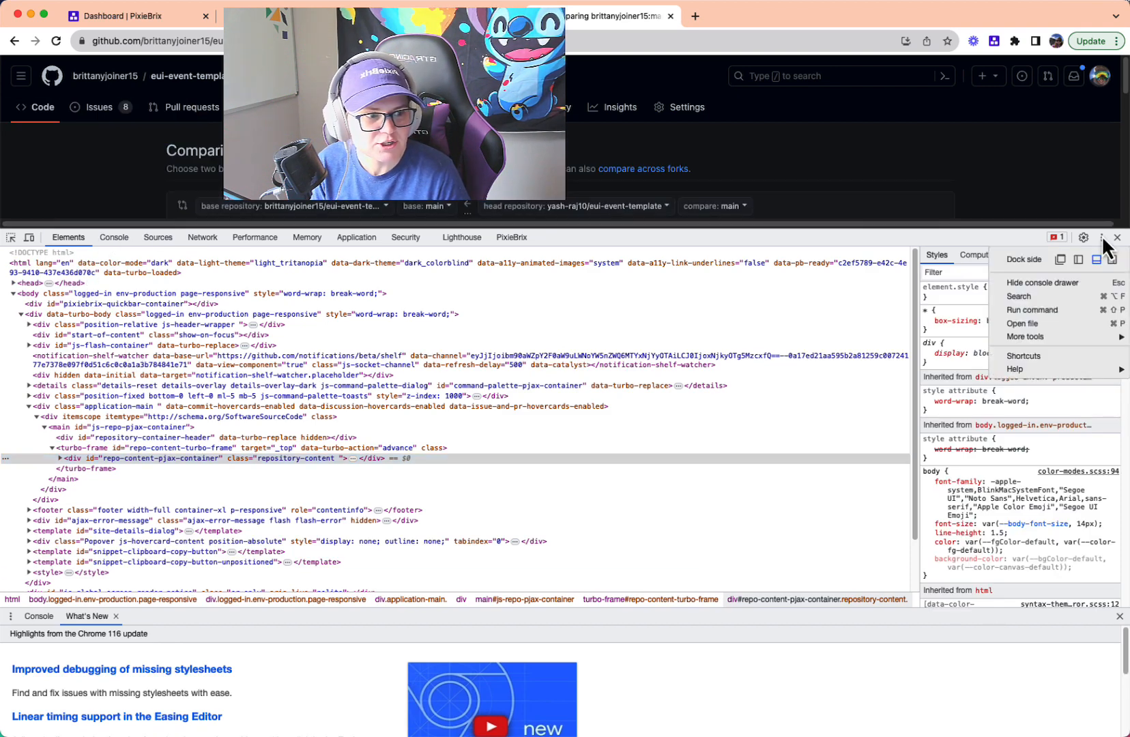
{"action": "left_click", "coordinate": [1096, 259]}
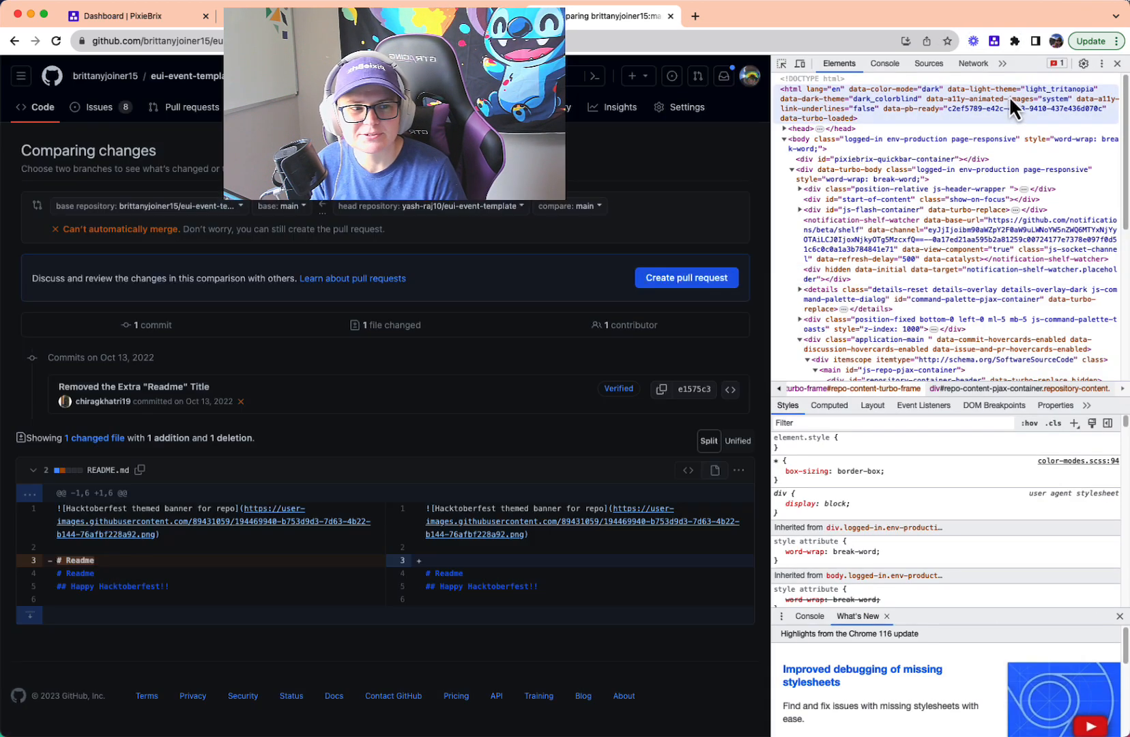
{"action": "left_click", "coordinate": [1101, 64]}
{"action": "left_click", "coordinate": [1099, 86]}
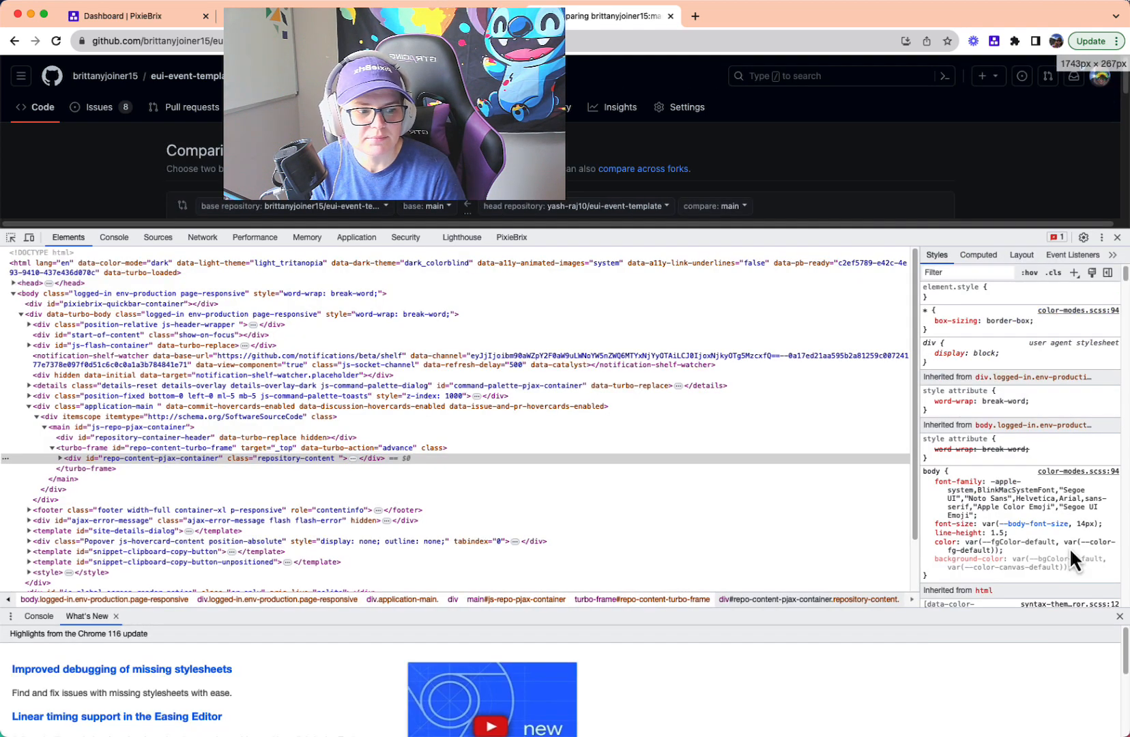
- Open the PixieBrix page editor with the console drawer closed, and shrink the developer tools to show more of the page
{"action": "left_click", "coordinate": [1120, 616]}
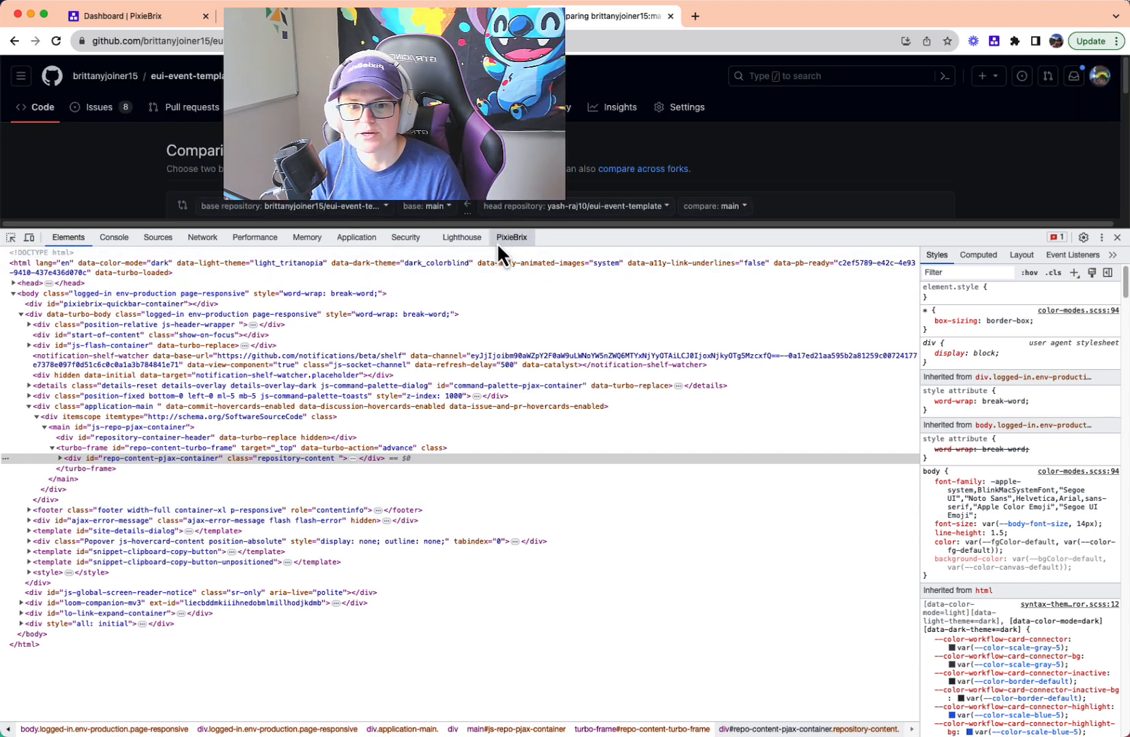
{"action": "left_click", "coordinate": [509, 237]}
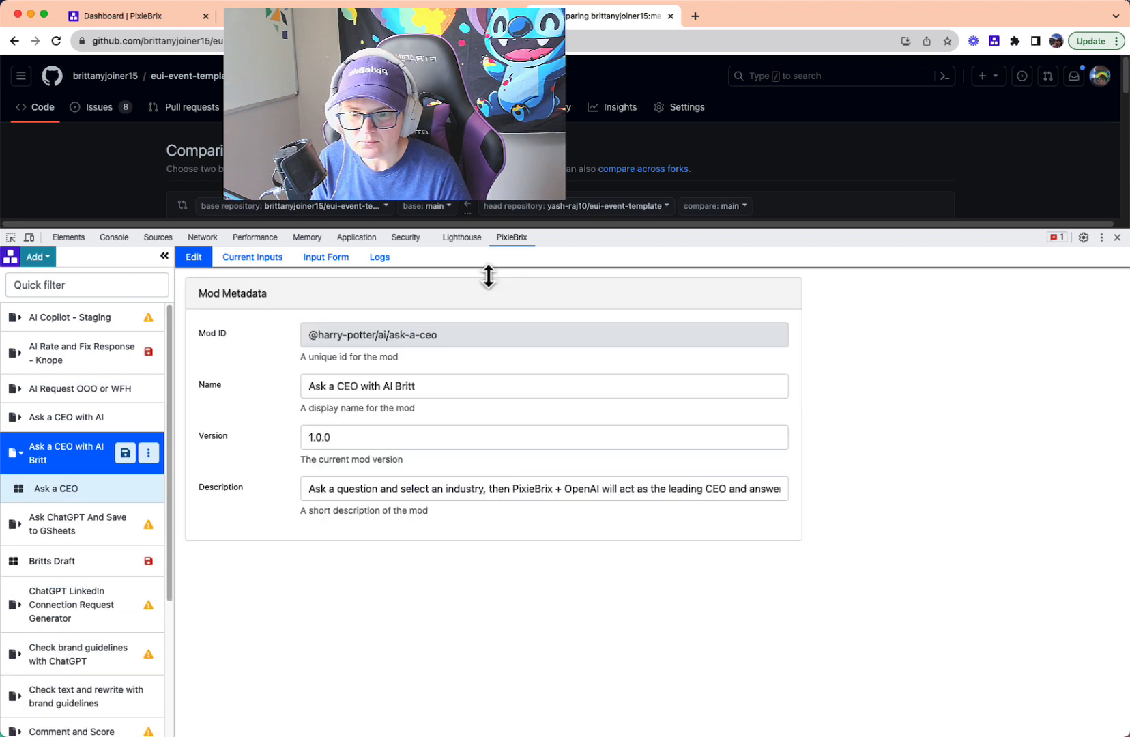
{"action": "left_click_drag", "start_coordinate": [576, 239], "coordinate": [561, 393]}
{"action": "left_click_drag", "start_coordinate": [578, 279], "coordinate": [568, 385]}
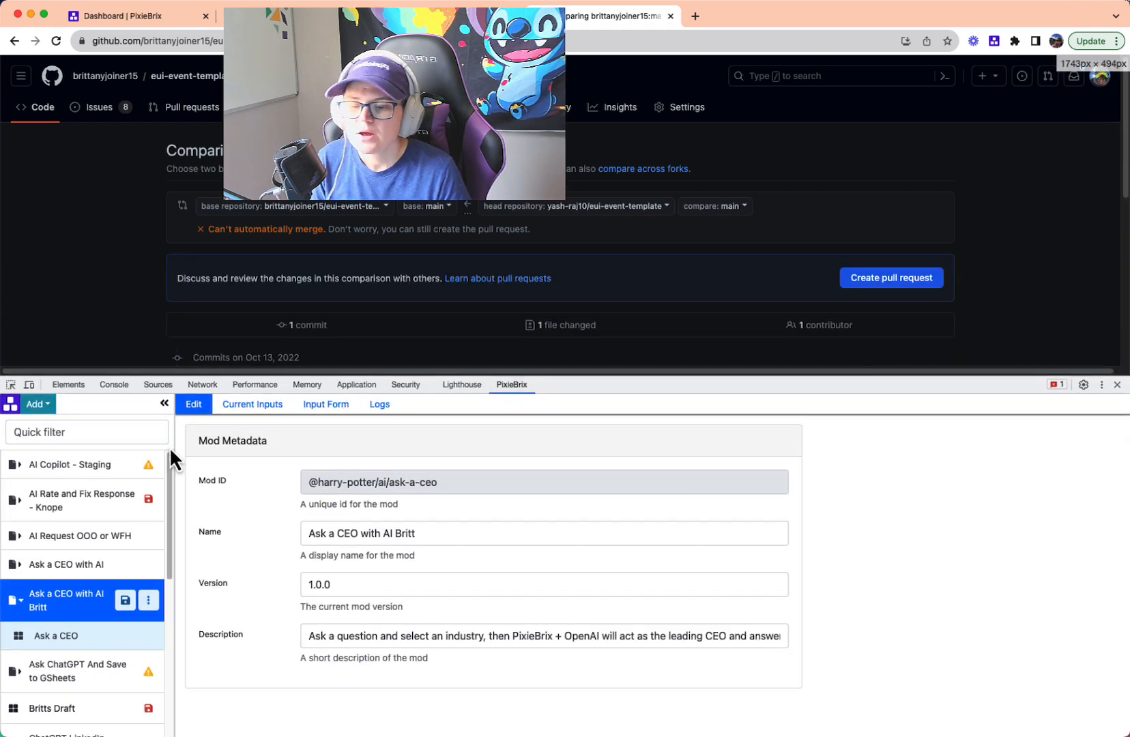
{"action": "left_click", "coordinate": [39, 406]}
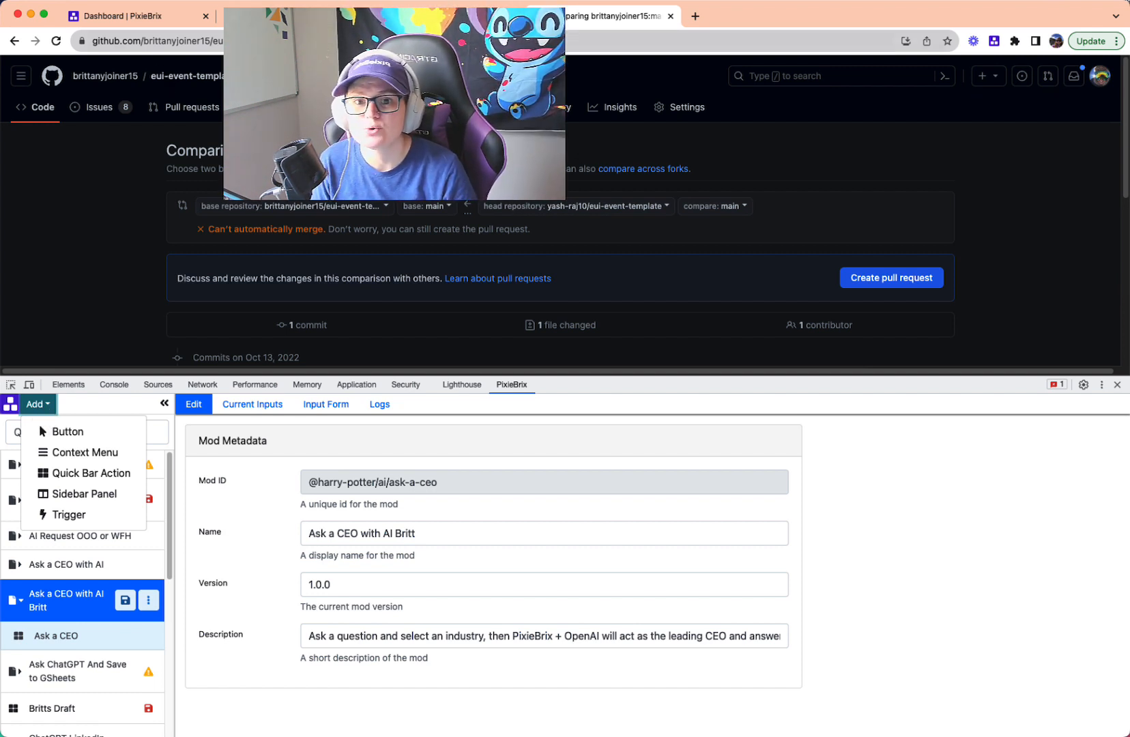
{"action": "left_click", "coordinate": [80, 515]}
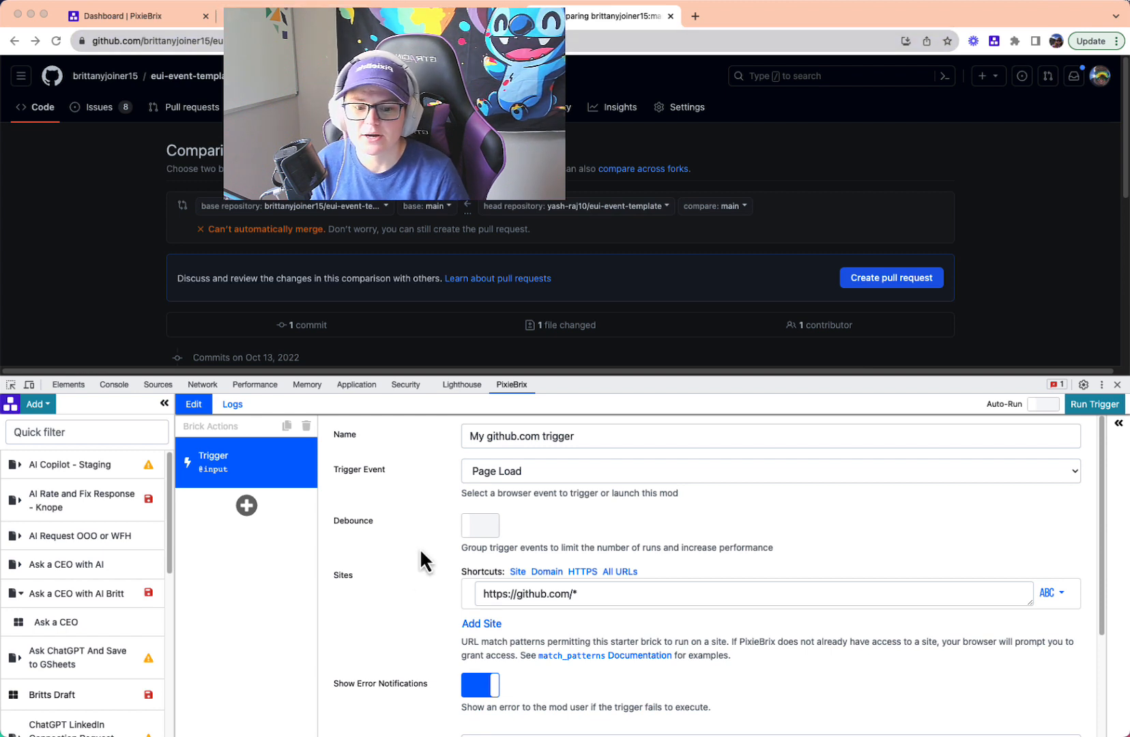
{"action": "left_click", "coordinate": [500, 596]}
{"action": "type", "text": "/*/compare/*"}
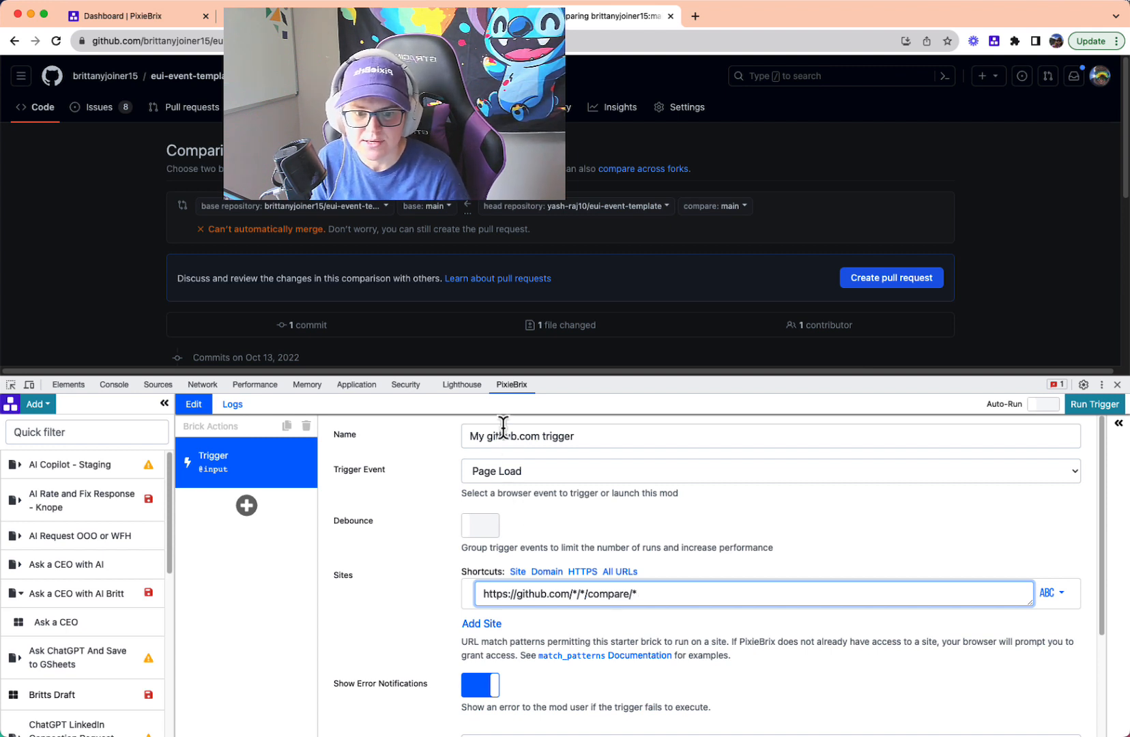
{"action": "left_click", "coordinate": [472, 443]}
{"action": "key", "text": "super+a"}
{"action": "type", "text": "PR C"}
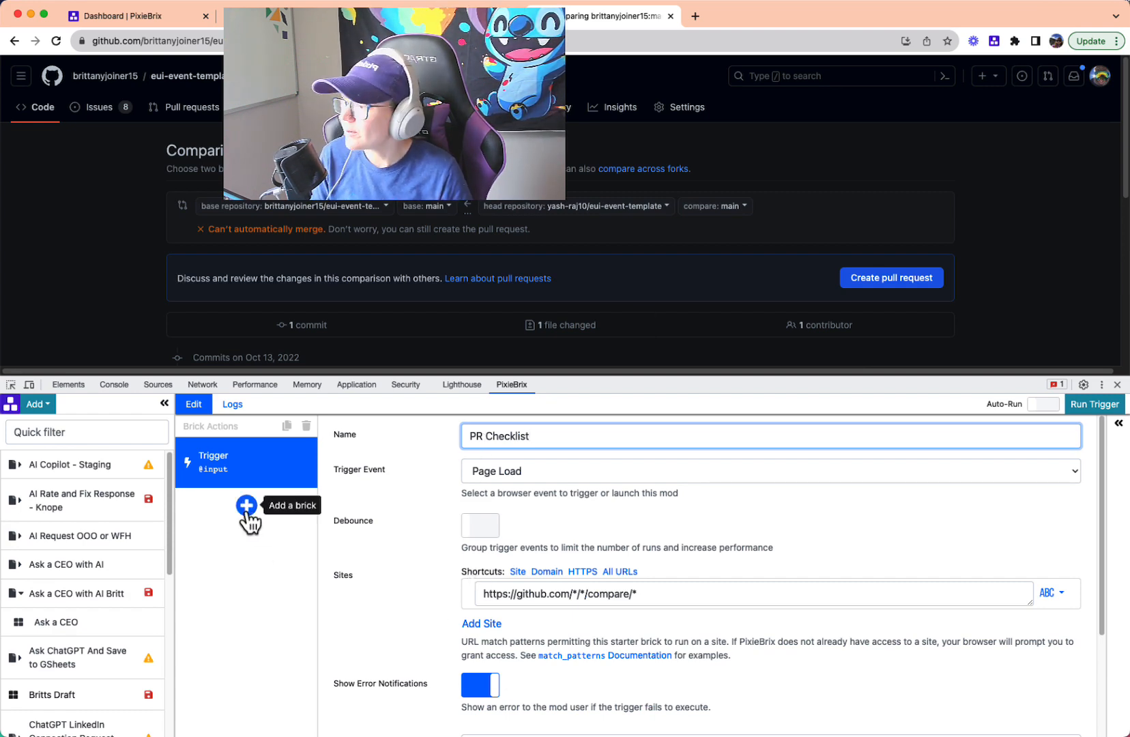
- Open the brick picker for the trigger and bring up the pull request form on the GitHub comparison page
{"action": "left_click", "coordinate": [245, 511]}
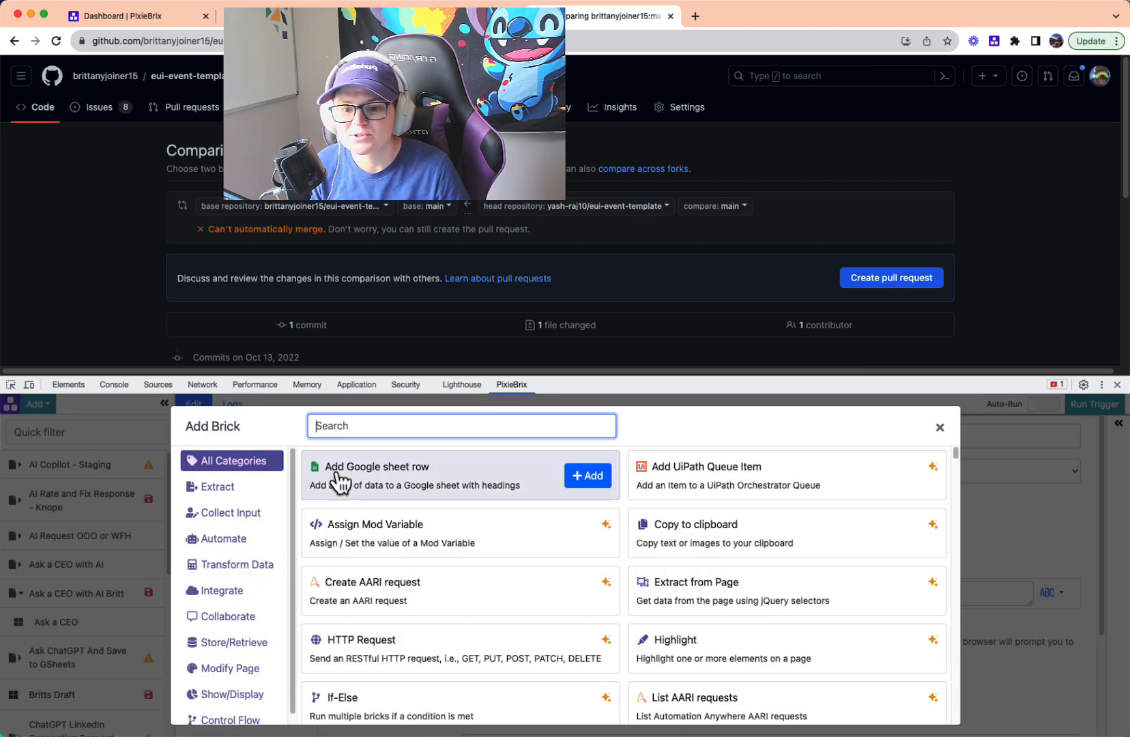
{"action": "scroll", "coordinate": [723, 296], "scroll_direction": "down", "scroll_amount": 5}
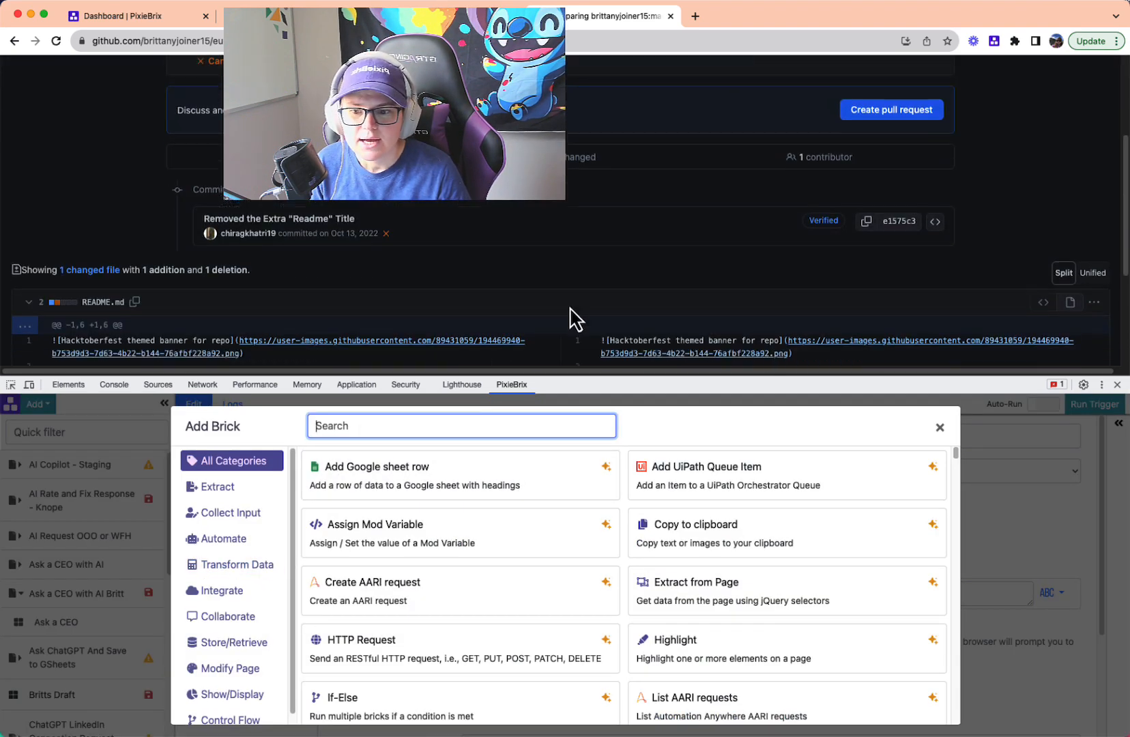
{"action": "scroll", "coordinate": [513, 316], "scroll_direction": "up", "scroll_amount": 1}
{"action": "left_click", "coordinate": [891, 134]}
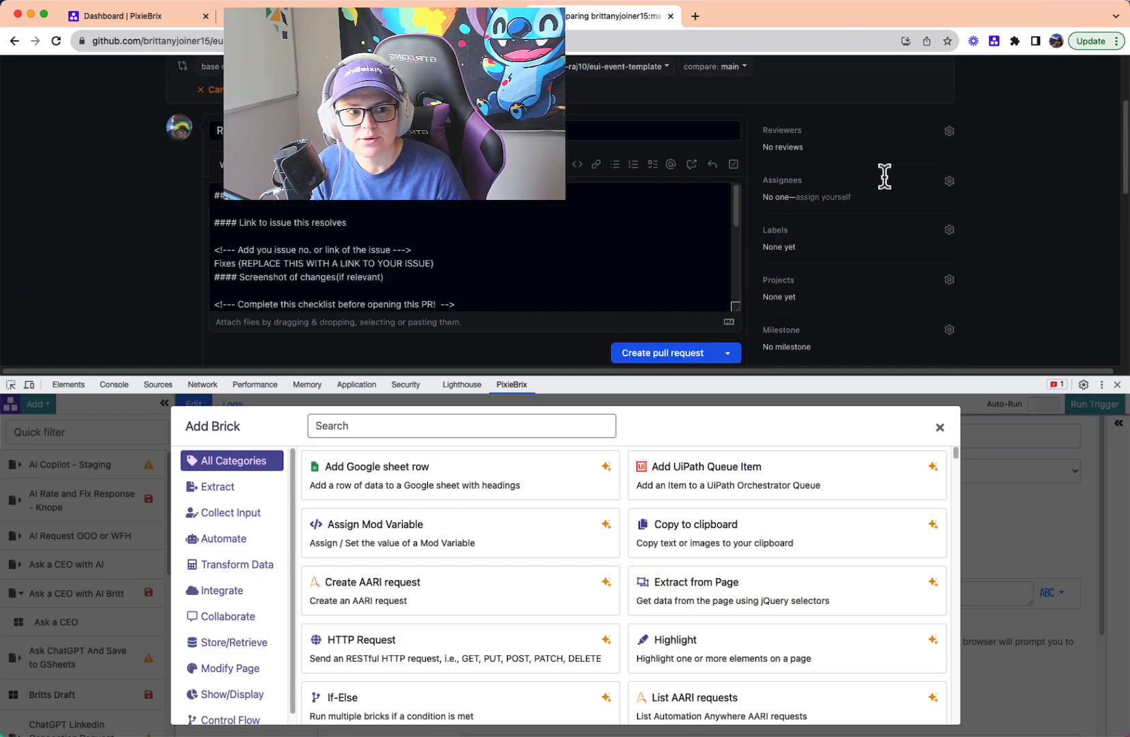
{"action": "scroll", "coordinate": [641, 317], "scroll_direction": "down", "scroll_amount": 1}
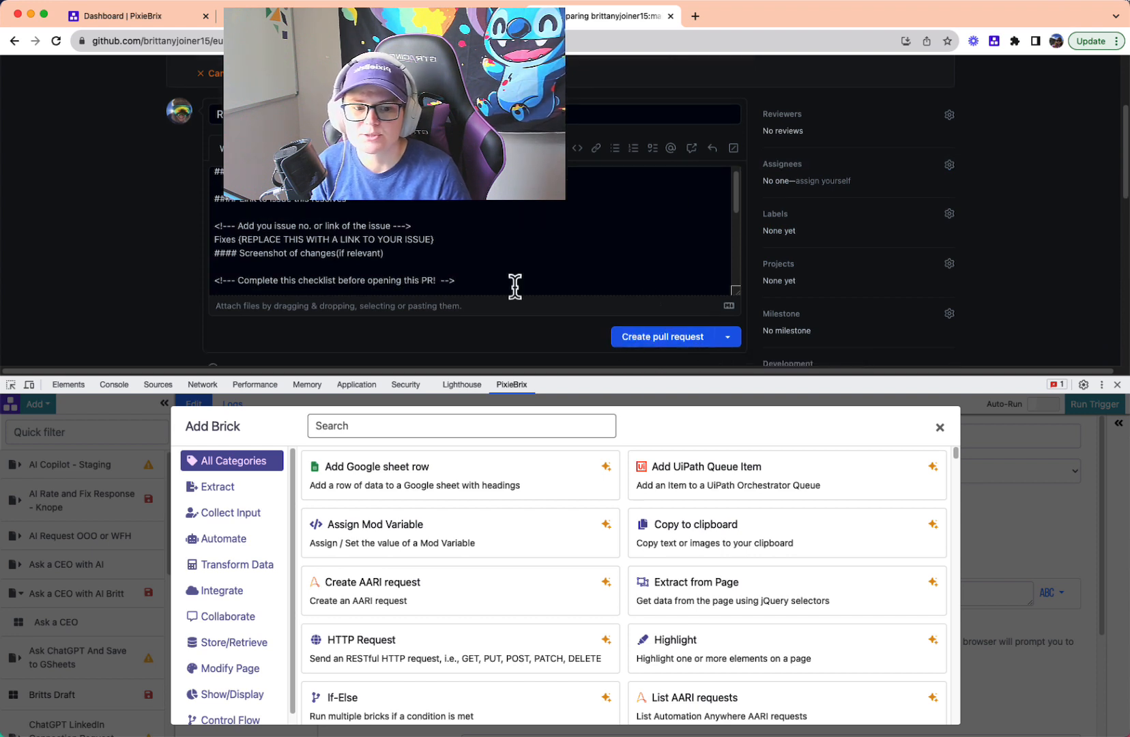
{"action": "scroll", "coordinate": [505, 281], "scroll_direction": "down", "scroll_amount": 3}
{"action": "scroll", "coordinate": [487, 276], "scroll_direction": "up", "scroll_amount": 2}
- Search the bricks for "hide" and add the Hide brick to the PR Checklist trigger
{"action": "left_click", "coordinate": [337, 427]}
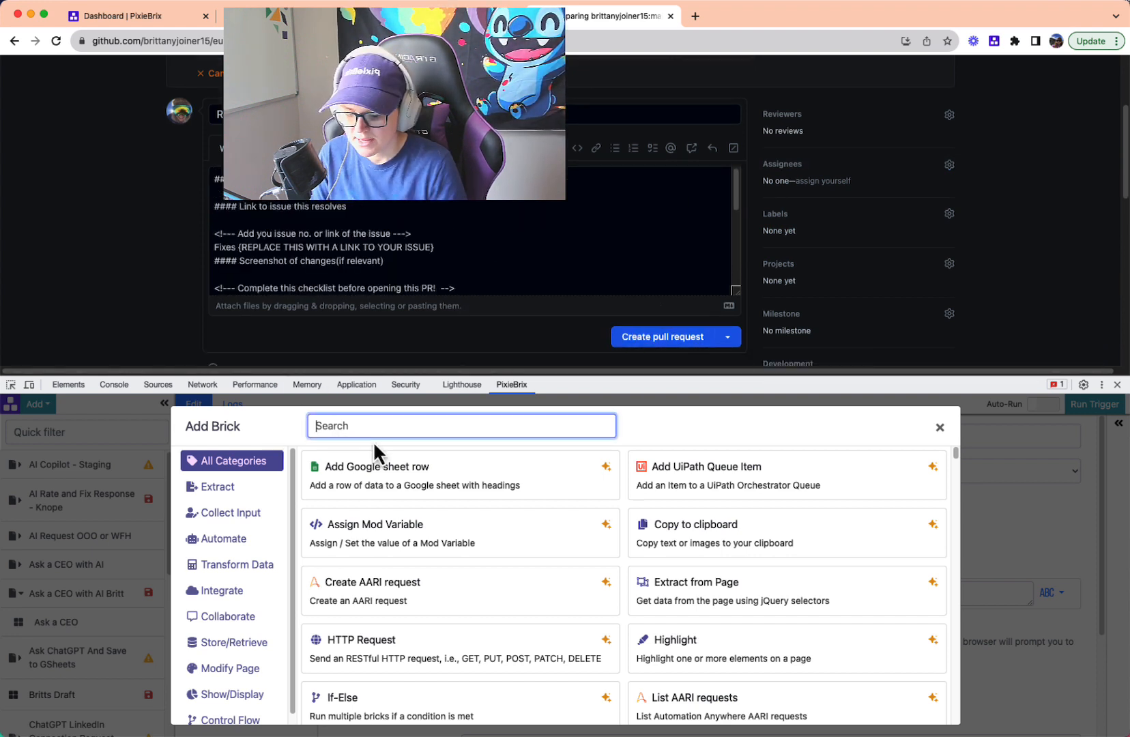
{"action": "type", "text": "hide"}
{"action": "mouse_move", "coordinate": [378, 500]}
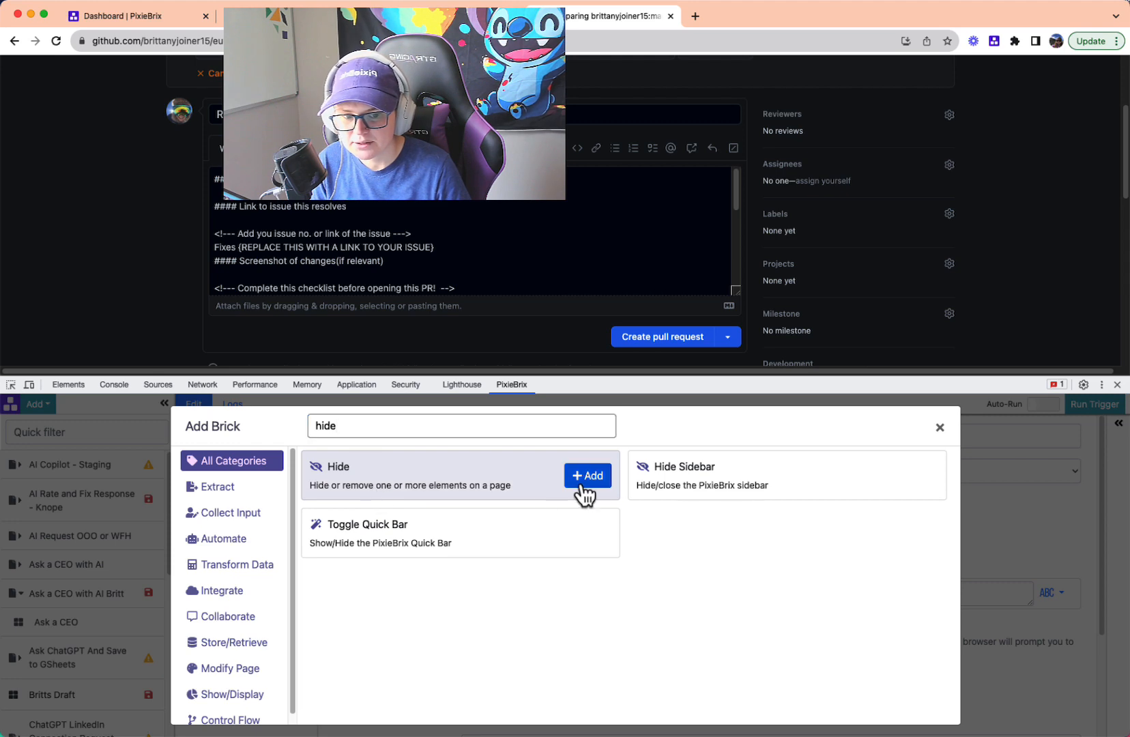
{"action": "left_click", "coordinate": [586, 474]}
- Set the Hide brick's selector to the form's Create pull request button (.hx_create-pr-button) and run the trigger
{"action": "left_click_drag", "start_coordinate": [679, 393], "coordinate": [679, 446]}
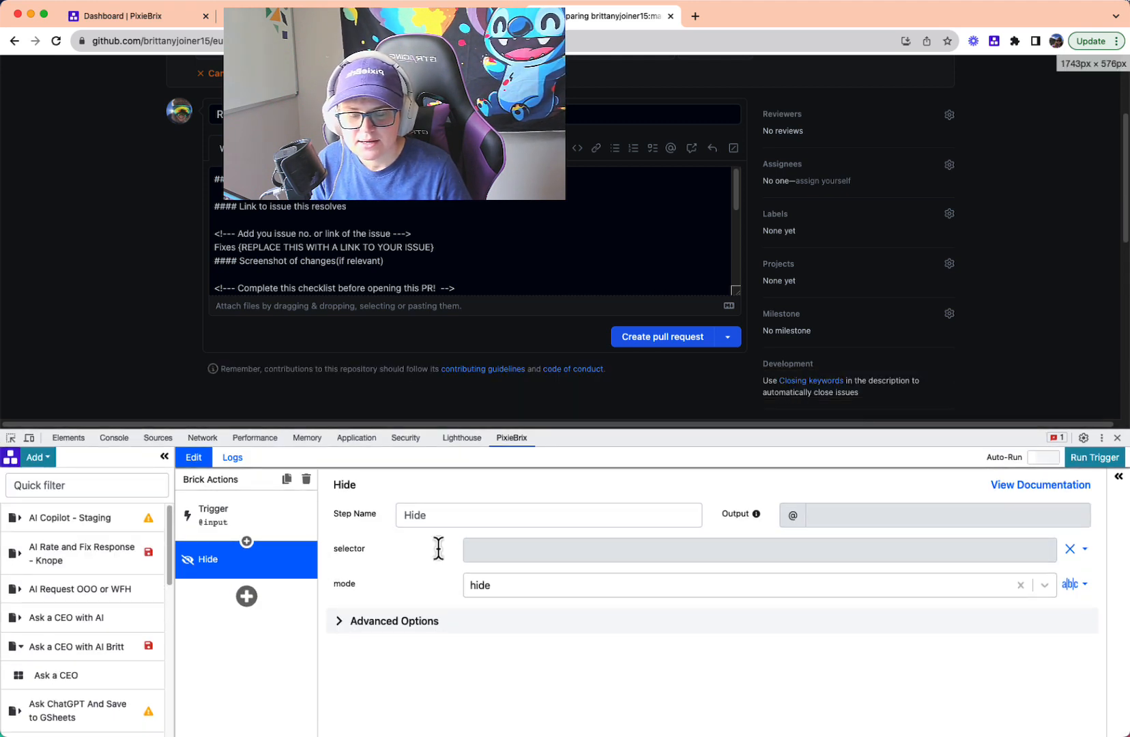
{"action": "left_click", "coordinate": [515, 551]}
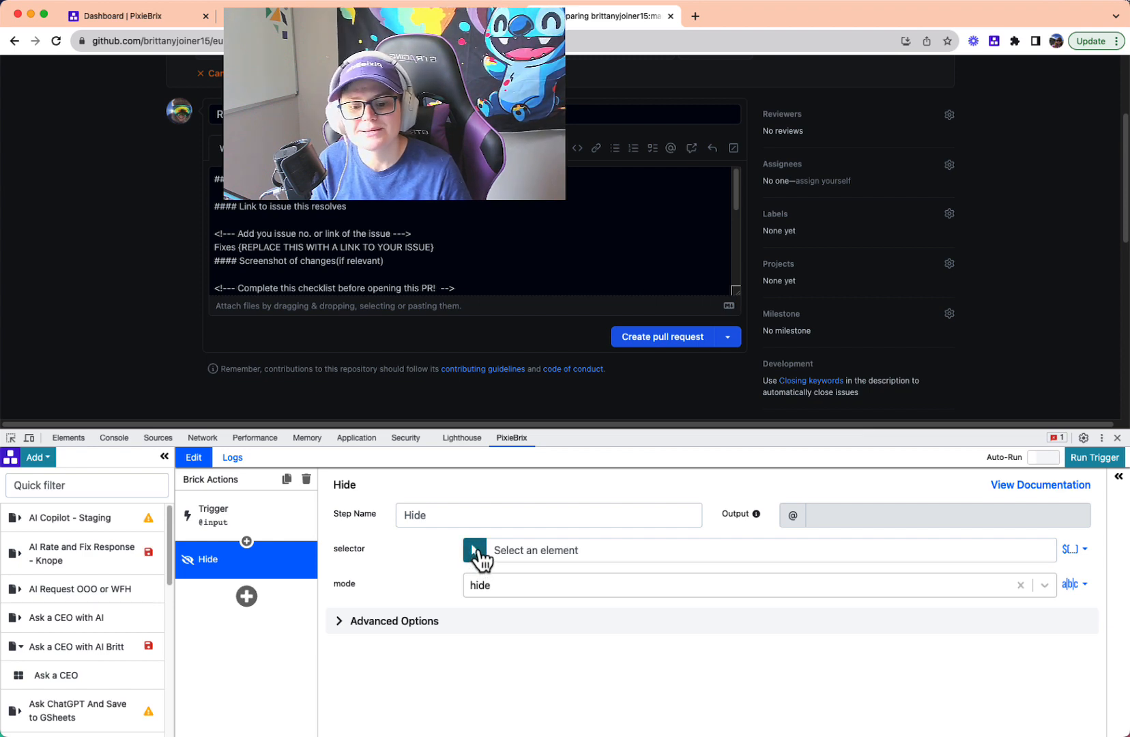
{"action": "left_click", "coordinate": [474, 553]}
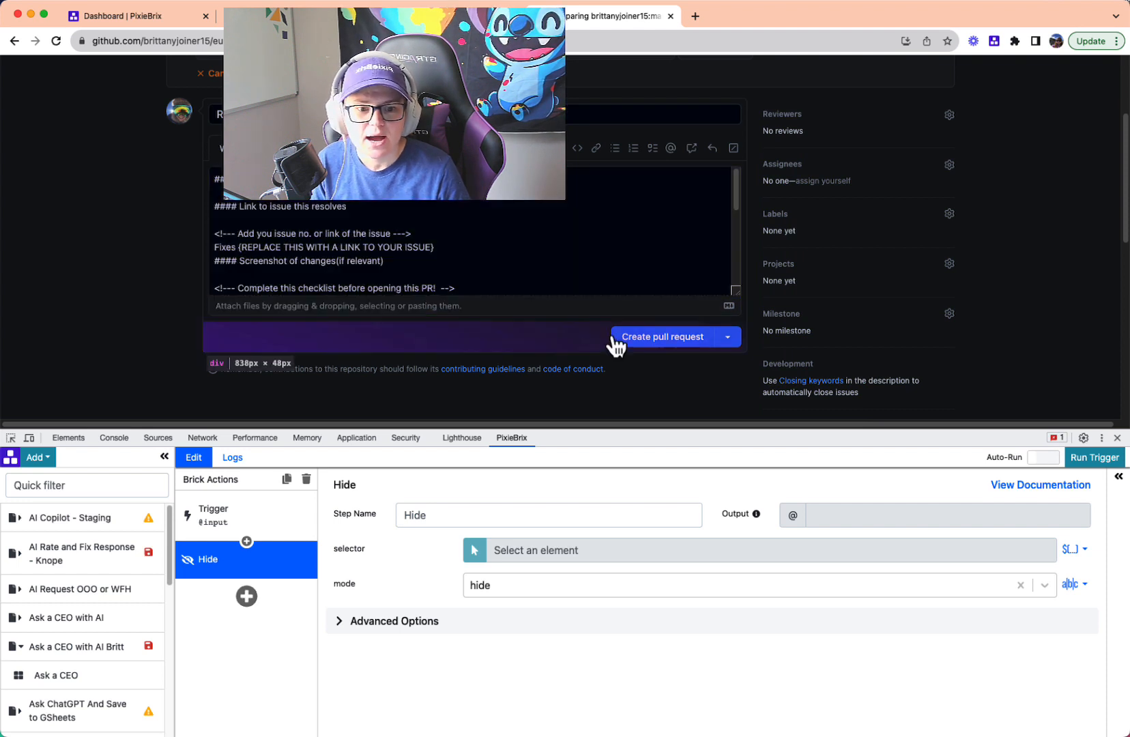
{"action": "left_click", "coordinate": [707, 339]}
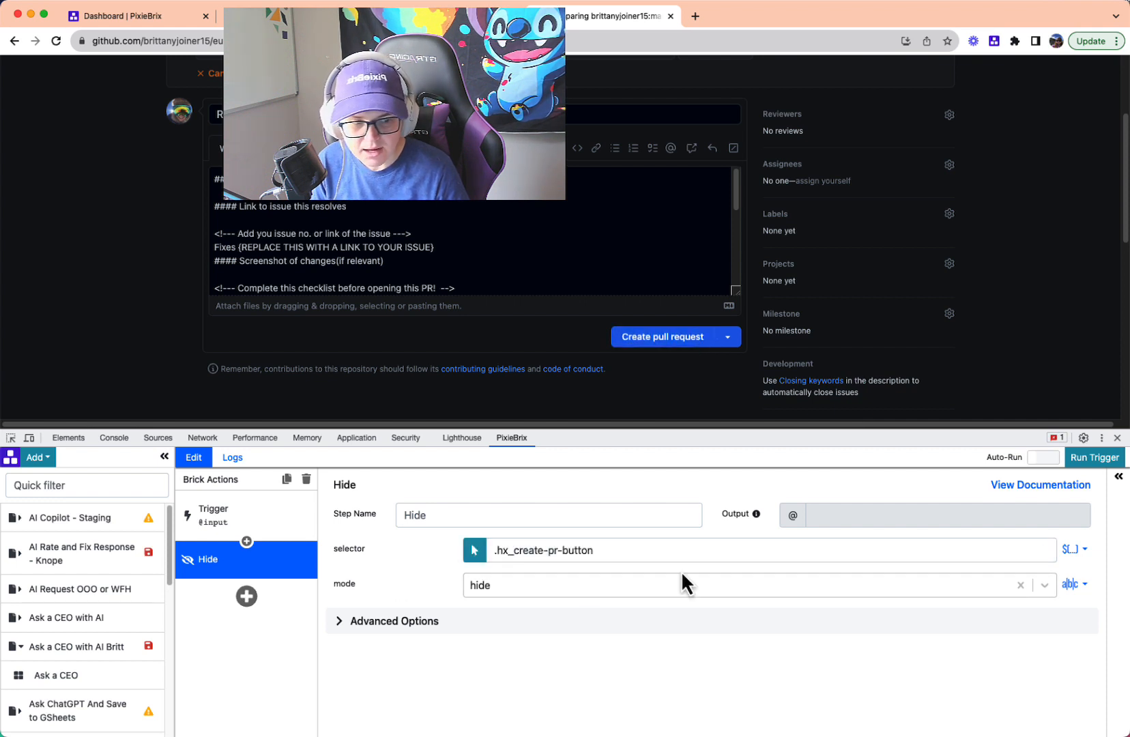
{"action": "left_click", "coordinate": [1086, 464]}
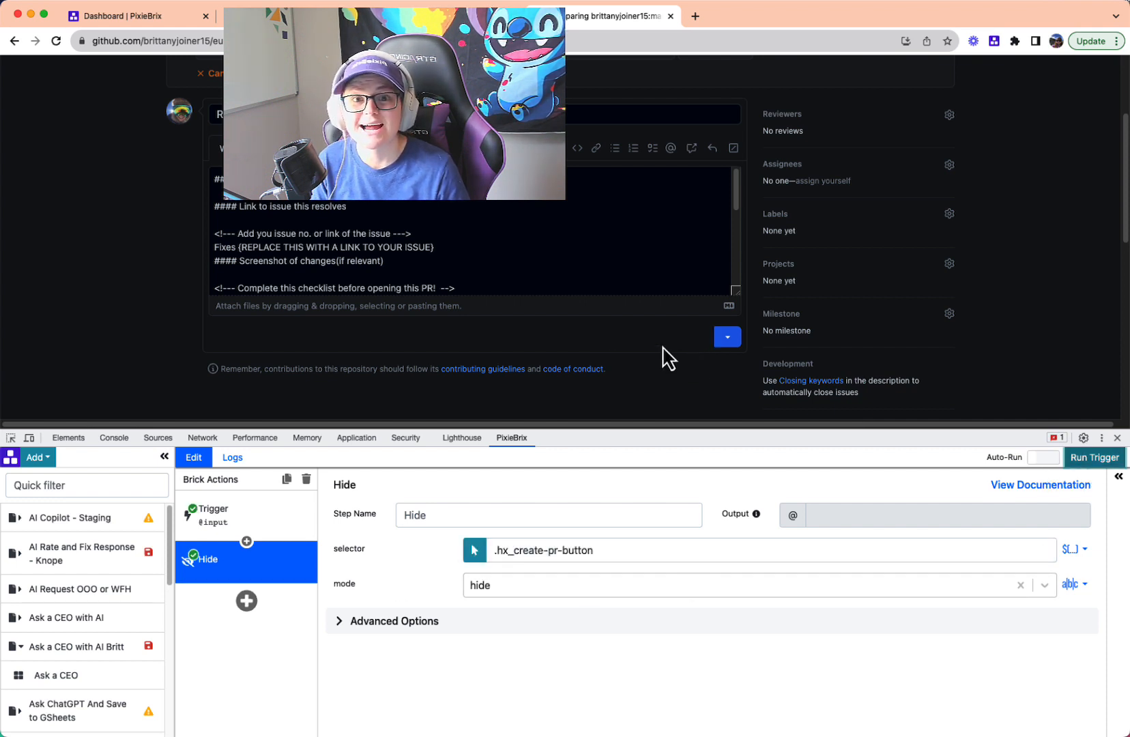
- Add a second Hide brick targeting the dropdown arrow of the pull request button (.float-none) and run the trigger
{"action": "left_click", "coordinate": [247, 601]}
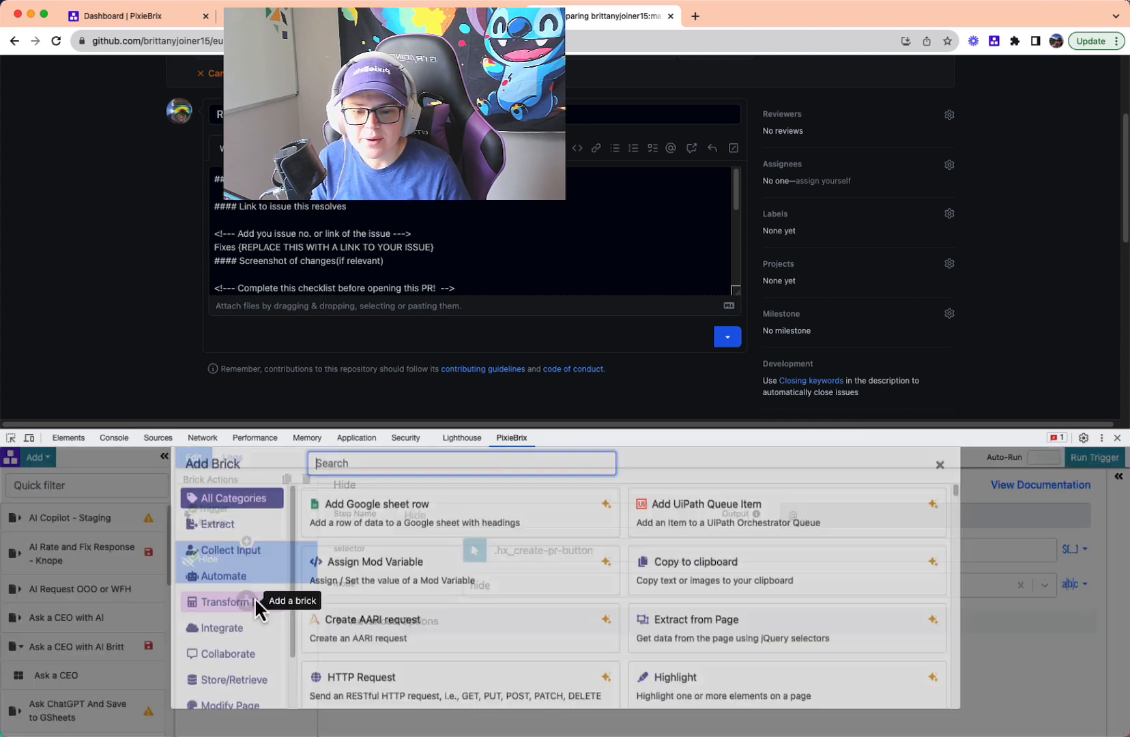
{"action": "type", "text": "hide"}
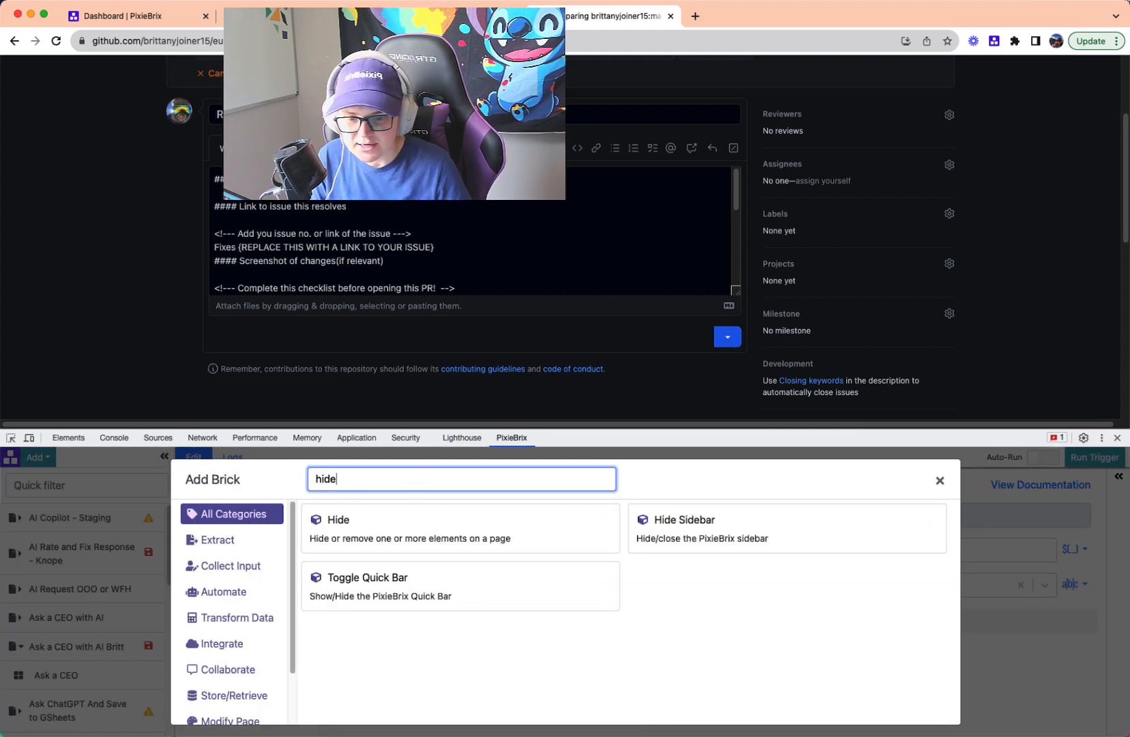
{"action": "left_click", "coordinate": [571, 531]}
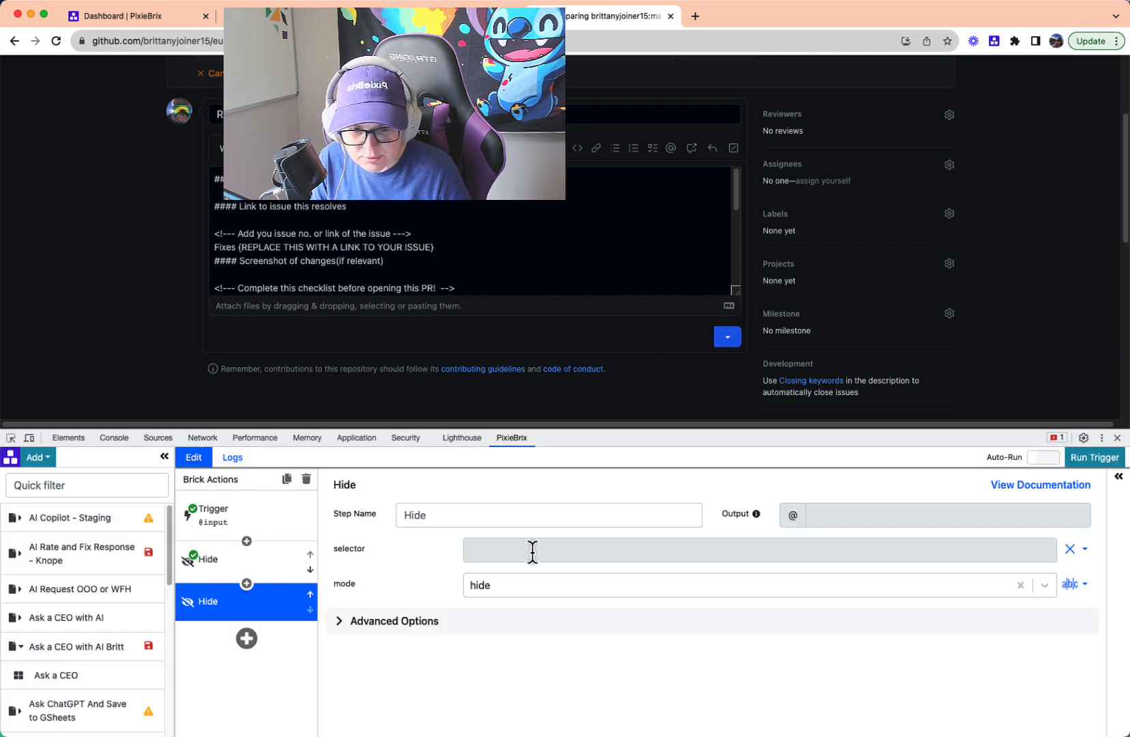
{"action": "left_click", "coordinate": [533, 552]}
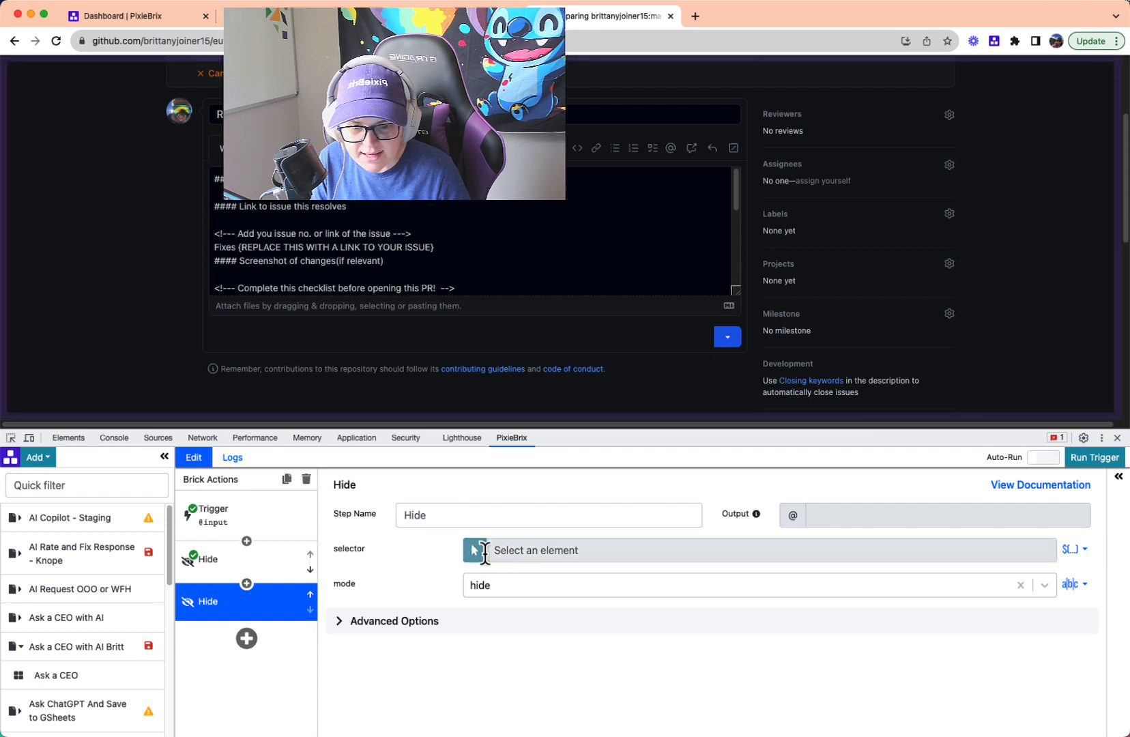
{"action": "left_click", "coordinate": [723, 345]}
{"action": "left_click", "coordinate": [1106, 461]}
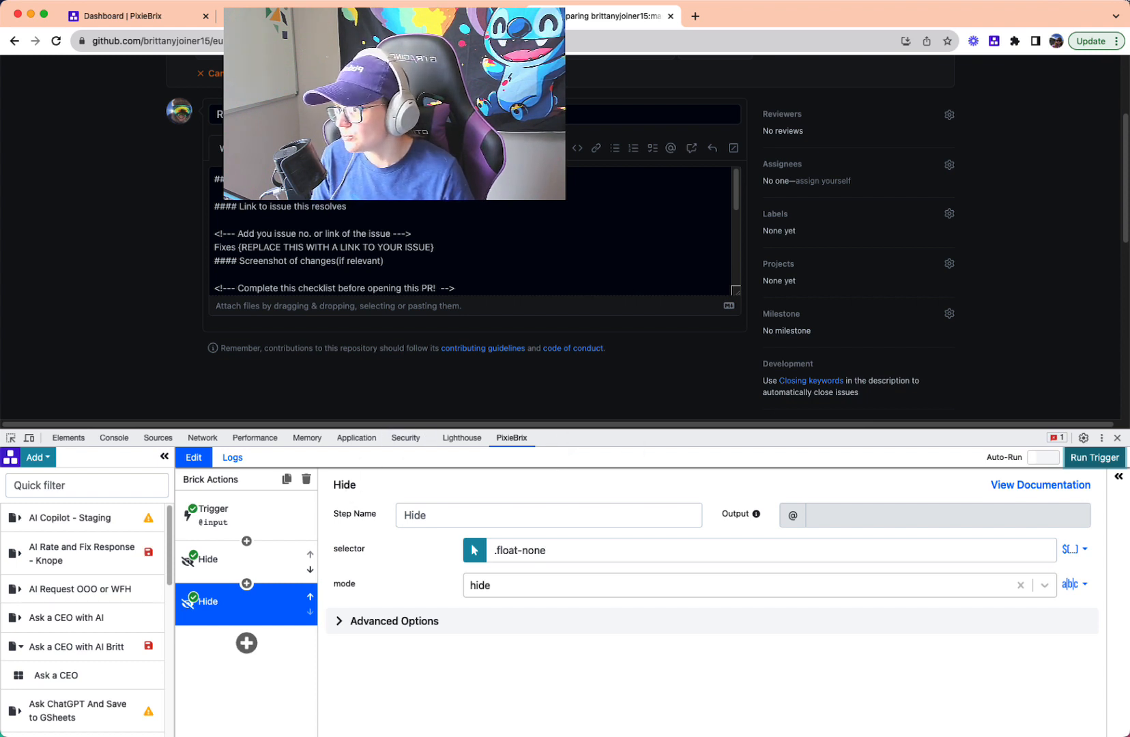
- Add an Assign Mod Variable brick after the second Hide brick
{"action": "left_click_drag", "start_coordinate": [577, 430], "coordinate": [578, 406]}
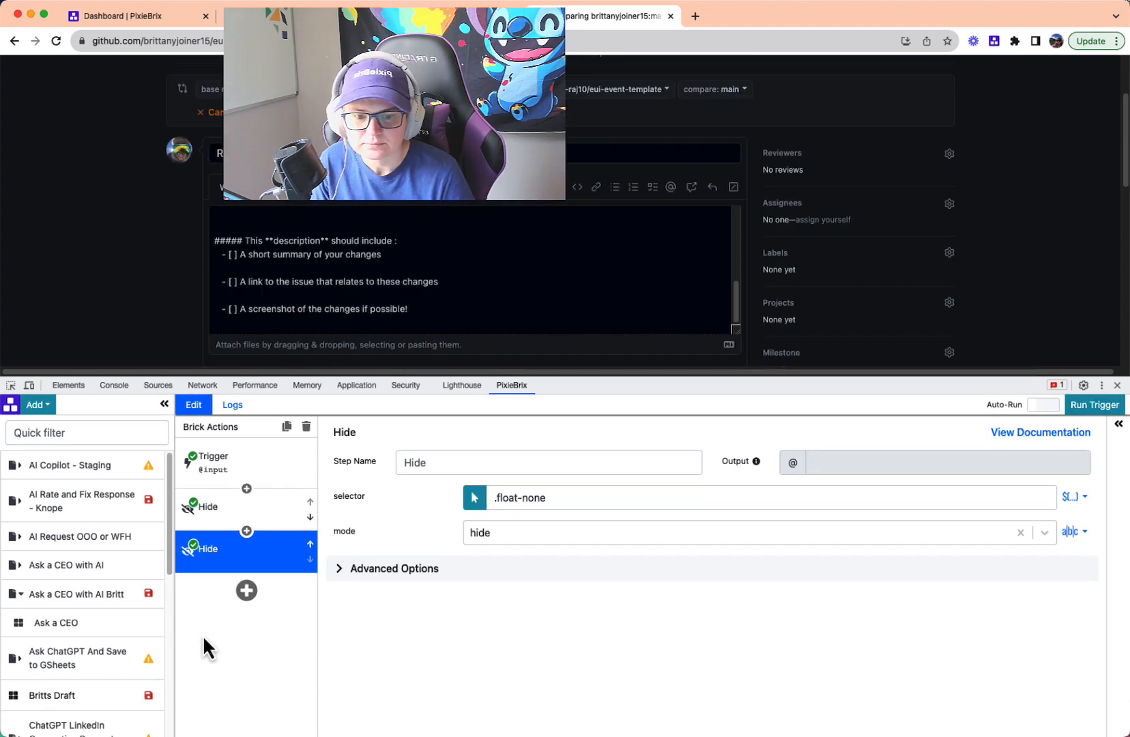
{"action": "scroll", "coordinate": [640, 314], "scroll_direction": "down", "scroll_amount": 1}
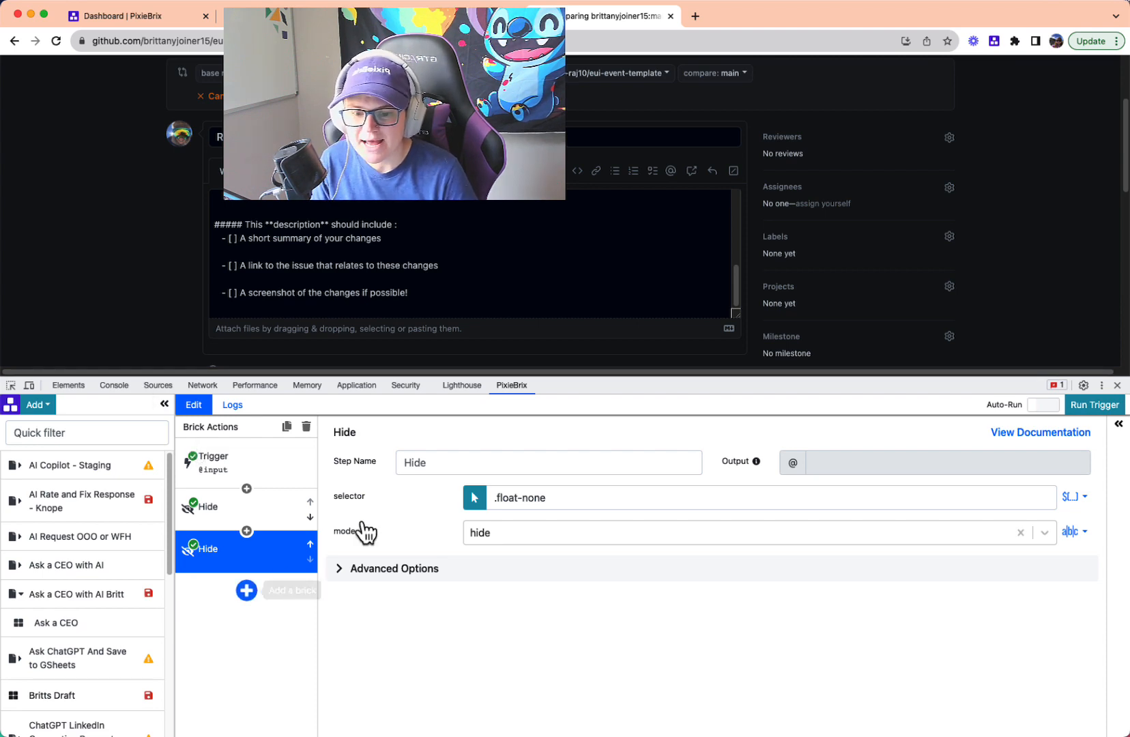
{"action": "left_click", "coordinate": [246, 591]}
{"action": "type", "text": "assign mod"}
{"action": "left_click", "coordinate": [585, 475]}
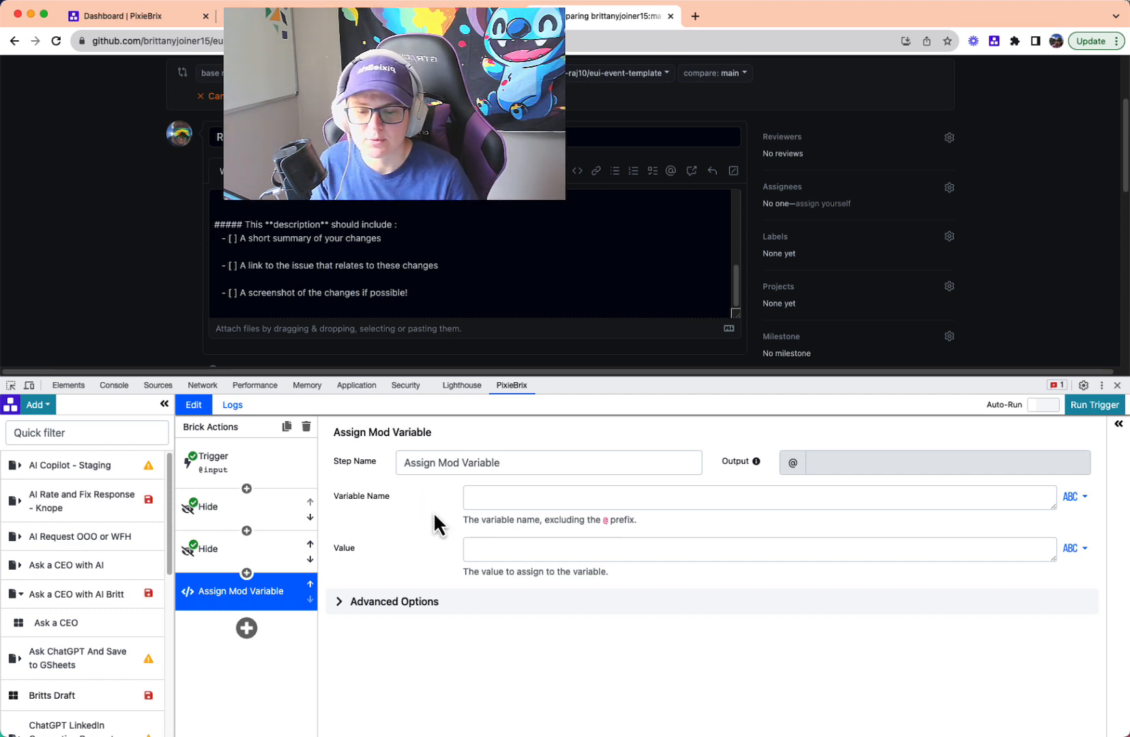
- Name the mod variable requirements and set its value type to array items
{"action": "left_click", "coordinate": [478, 494]}
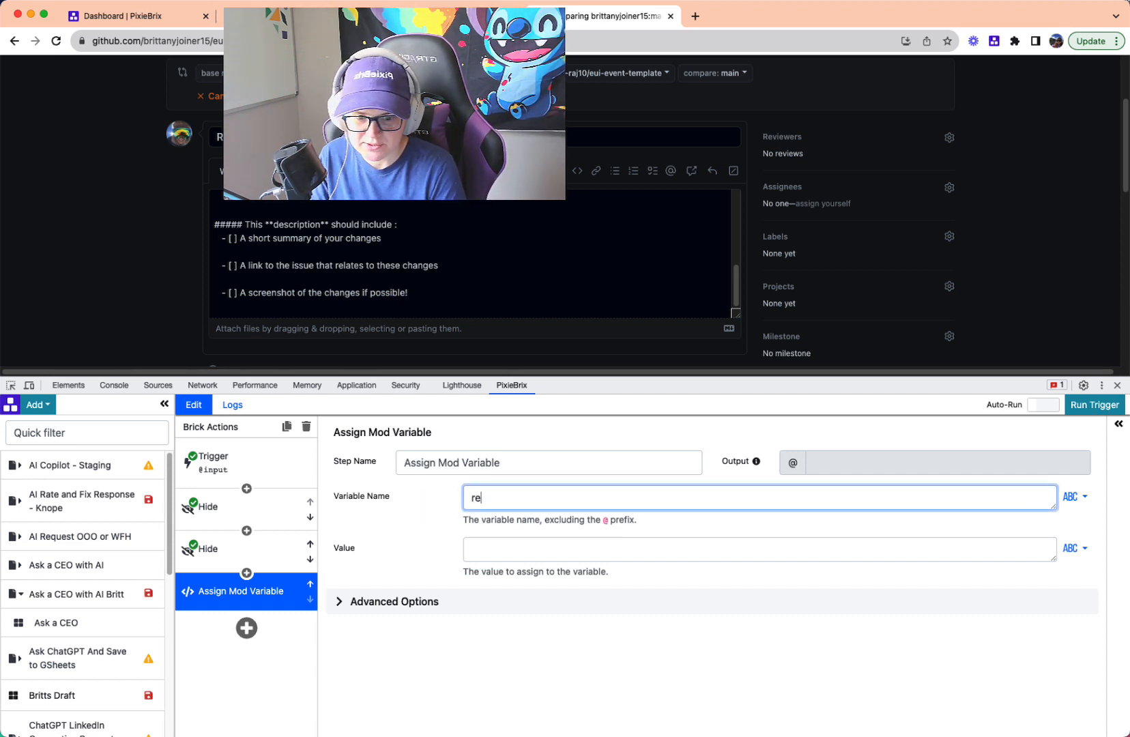
{"action": "left_click", "coordinate": [523, 549]}
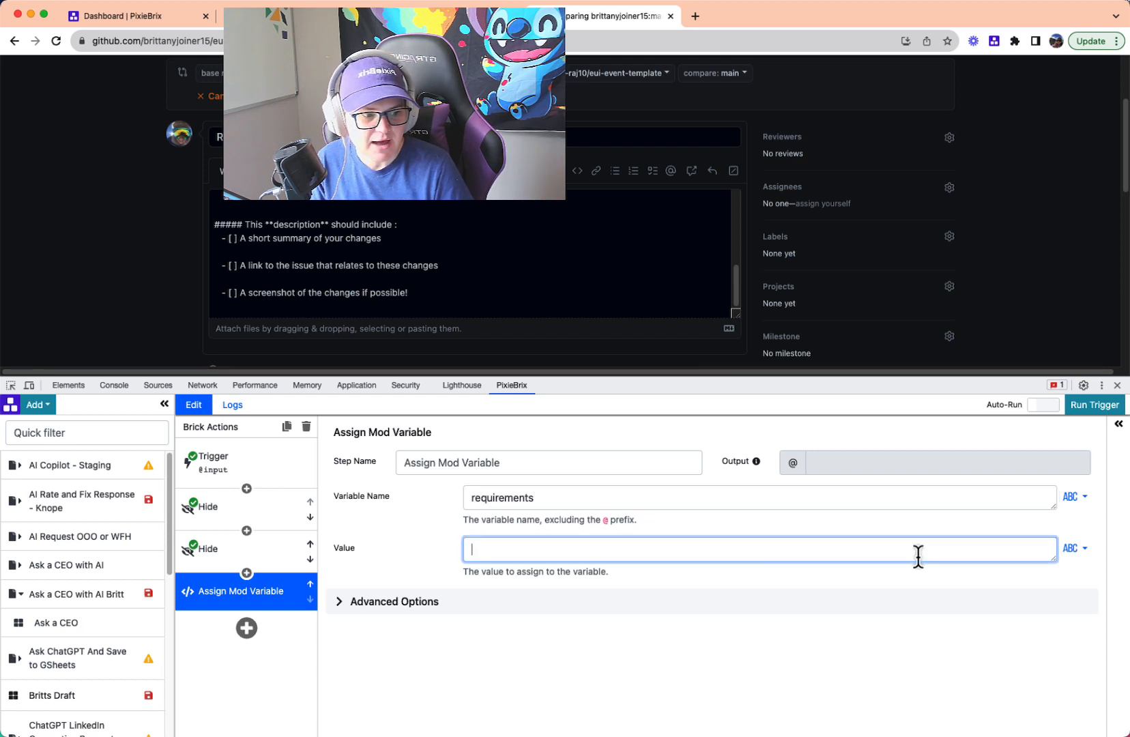
{"action": "left_click", "coordinate": [1073, 548]}
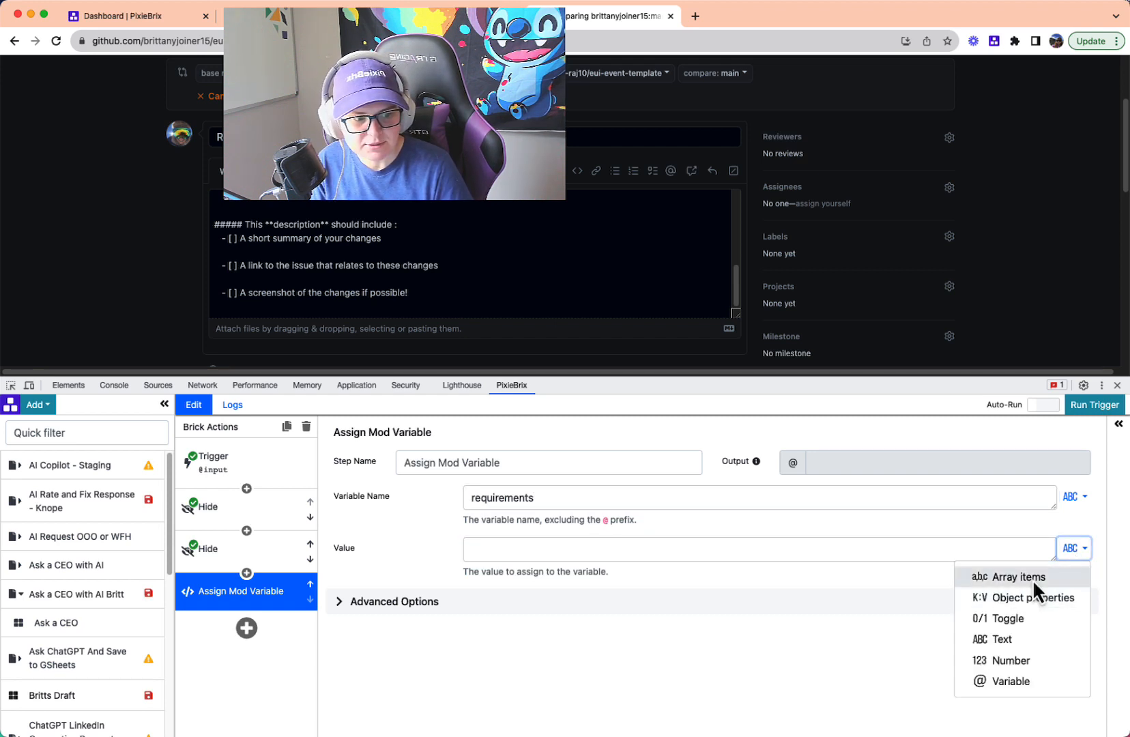
{"action": "left_click", "coordinate": [1007, 577]}
- Fill the requirements array with the items "Check for correct casing", "Consistent variable names" and "Alphabetized"
{"action": "left_click", "coordinate": [493, 554]}
{"action": "left_click", "coordinate": [502, 556]}
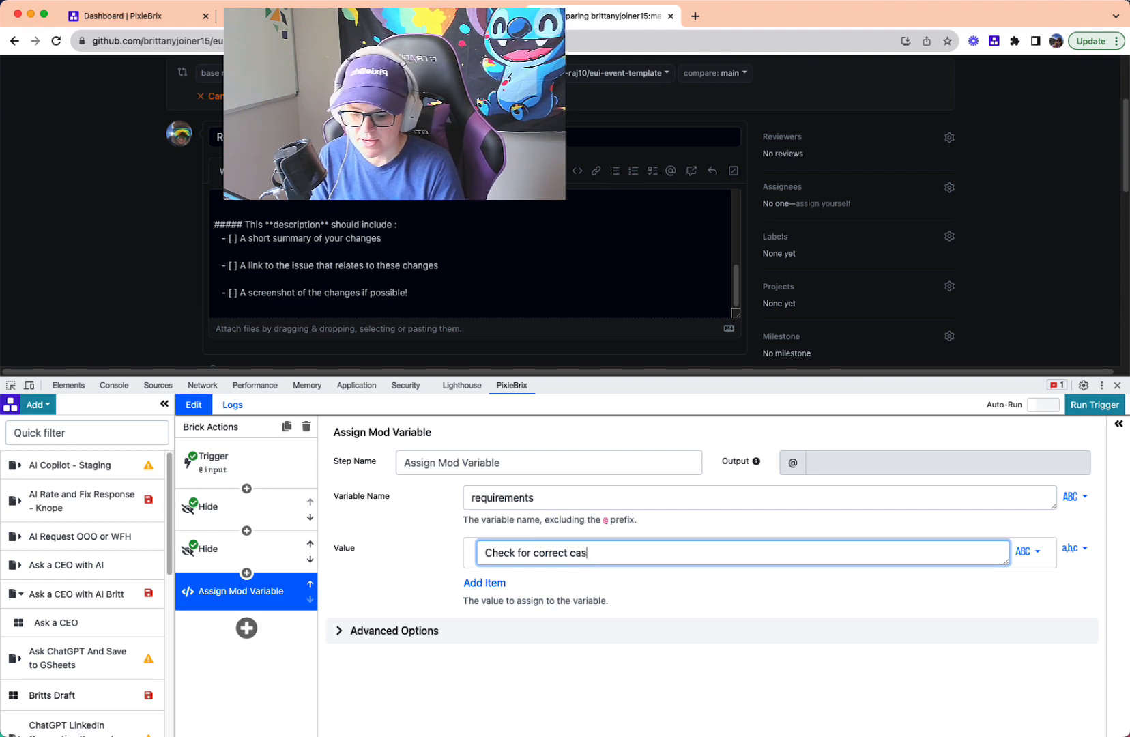
{"action": "left_click", "coordinate": [484, 582]}
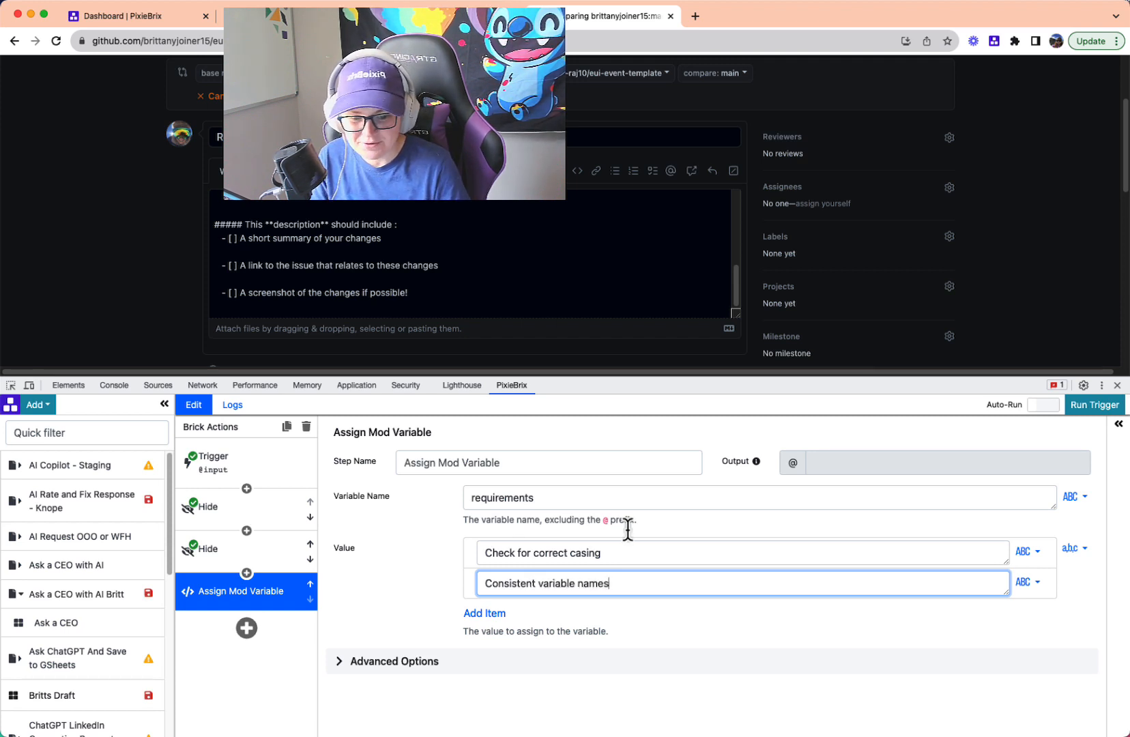
{"action": "left_click", "coordinate": [485, 612]}
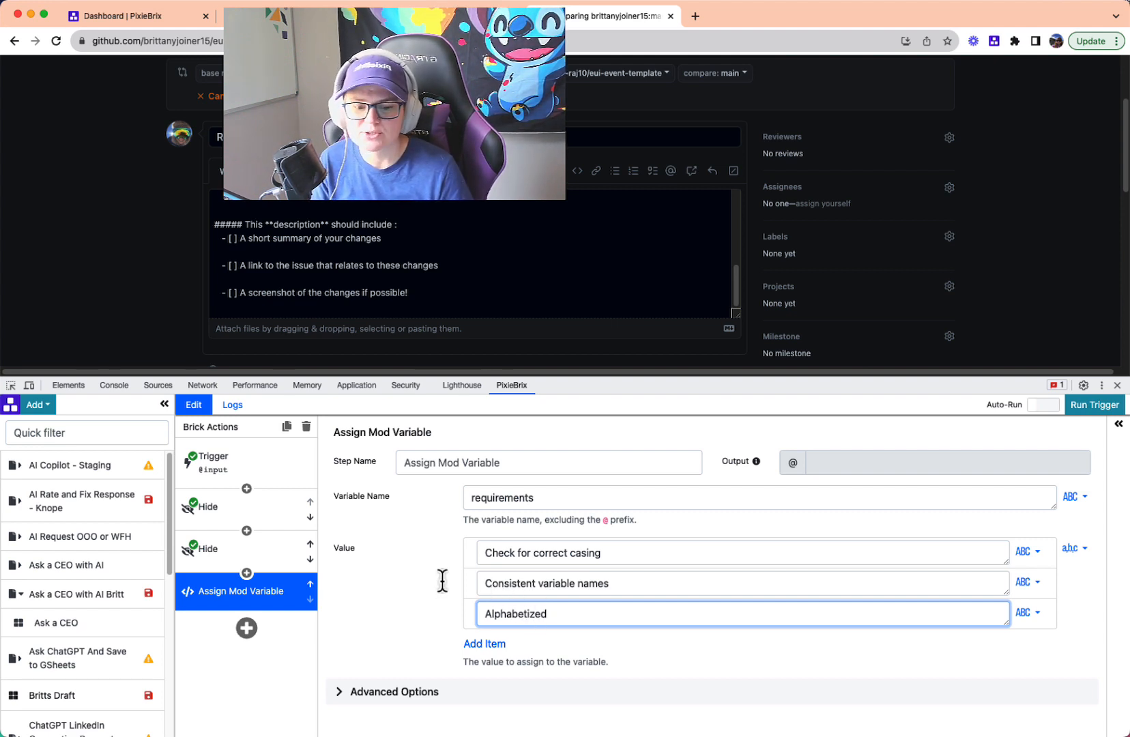
{"action": "left_click", "coordinate": [379, 614]}
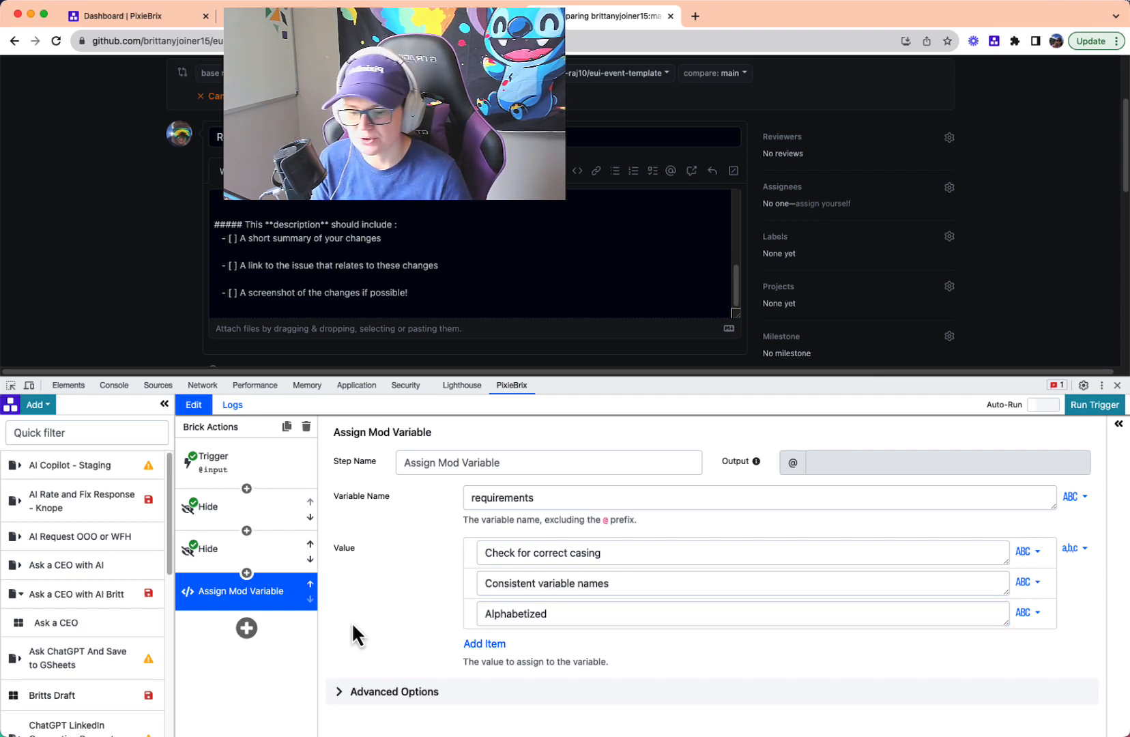
- Search the bricks for "show a modal" and add the Show a modal or sidebar form brick after Assign Mod Variable
{"action": "left_click", "coordinate": [246, 628]}
{"action": "type", "text": "show a moda"}
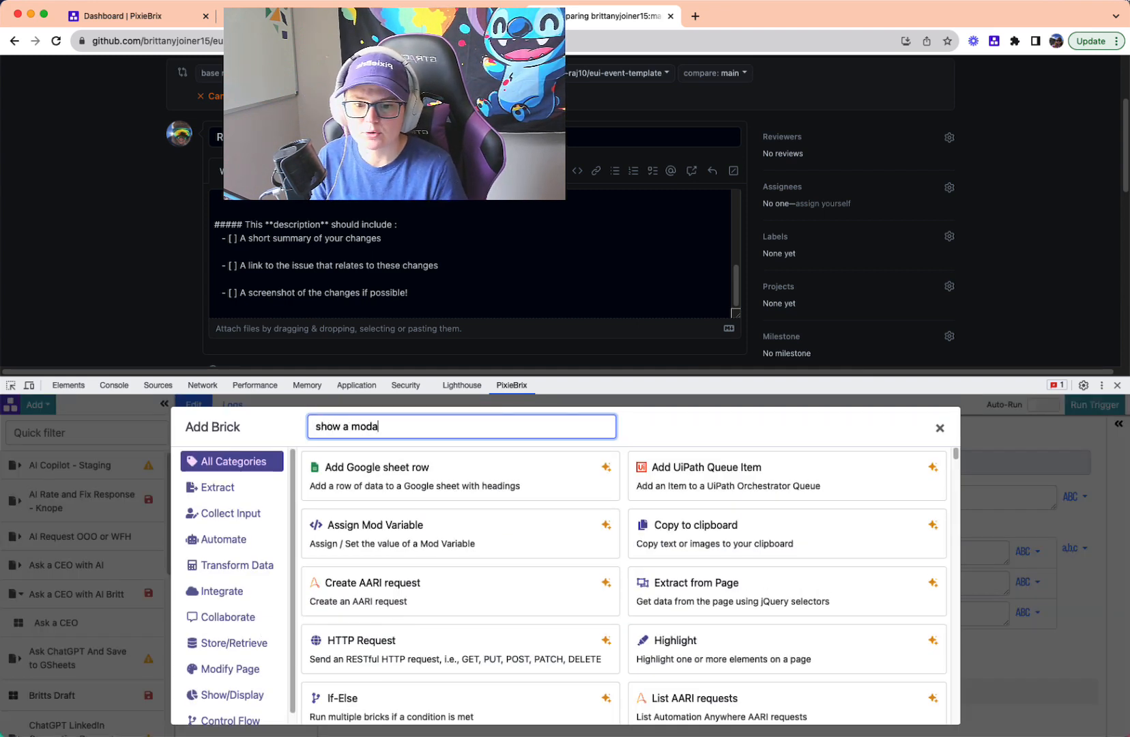
{"action": "type", "text": "l"}
{"action": "left_click", "coordinate": [599, 477]}
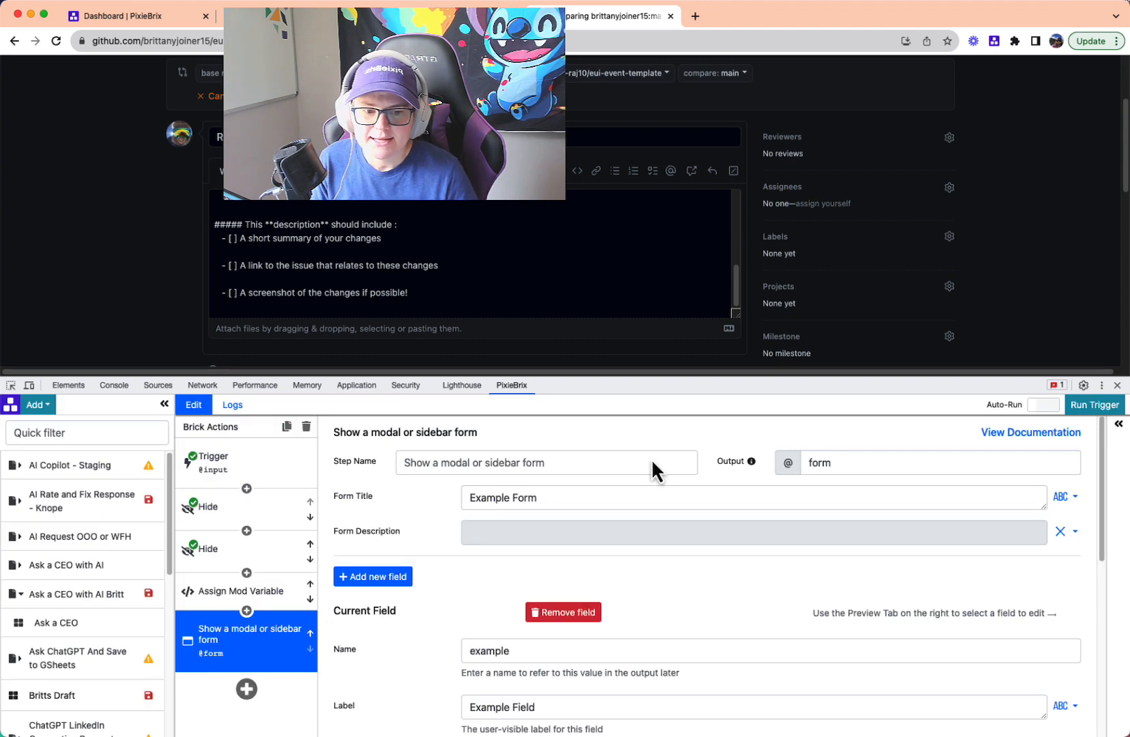
- Title the form PR Checklist and set its submit button text to Open PR
{"action": "left_click_drag", "start_coordinate": [663, 377], "coordinate": [658, 251]}
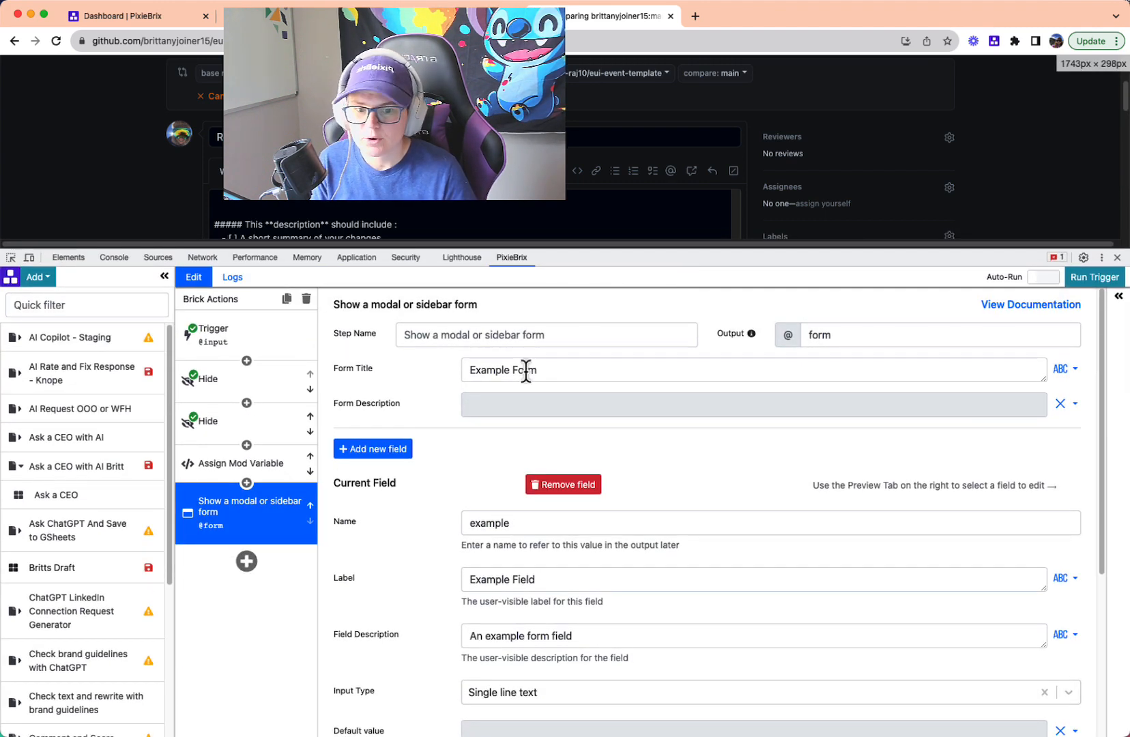
{"action": "triple_click", "coordinate": [525, 370]}
{"action": "type", "text": "PR Checklist"}
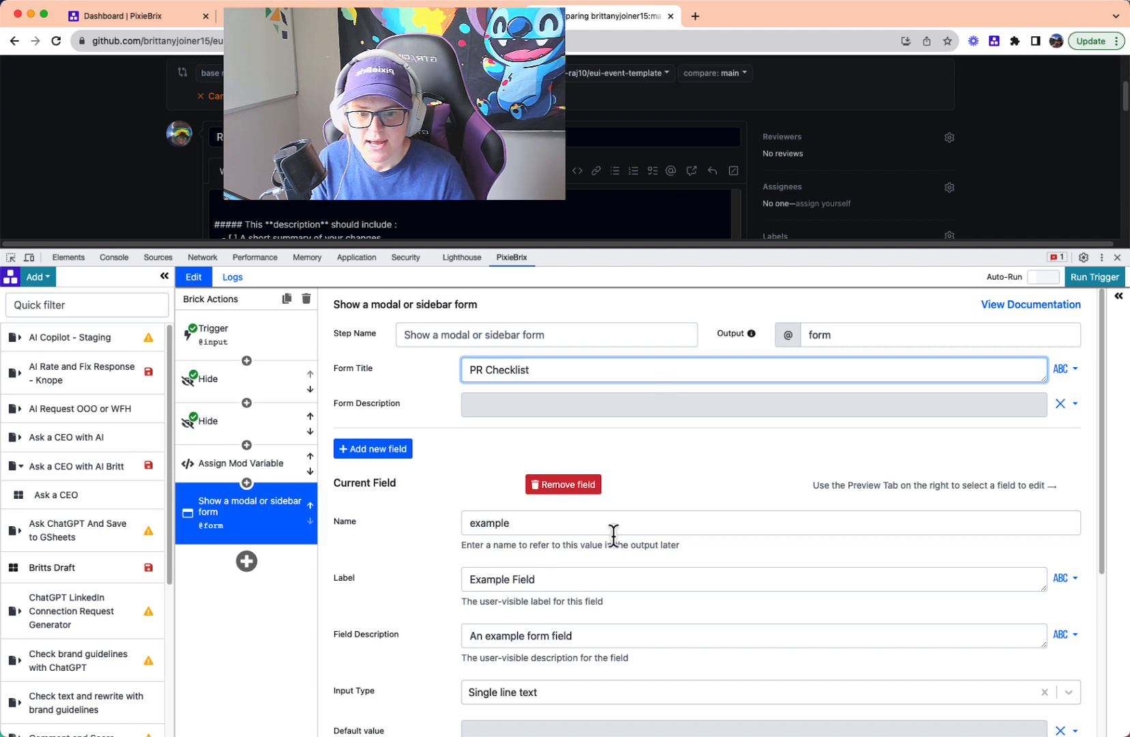
{"action": "scroll", "coordinate": [398, 546], "scroll_direction": "down", "scroll_amount": 5}
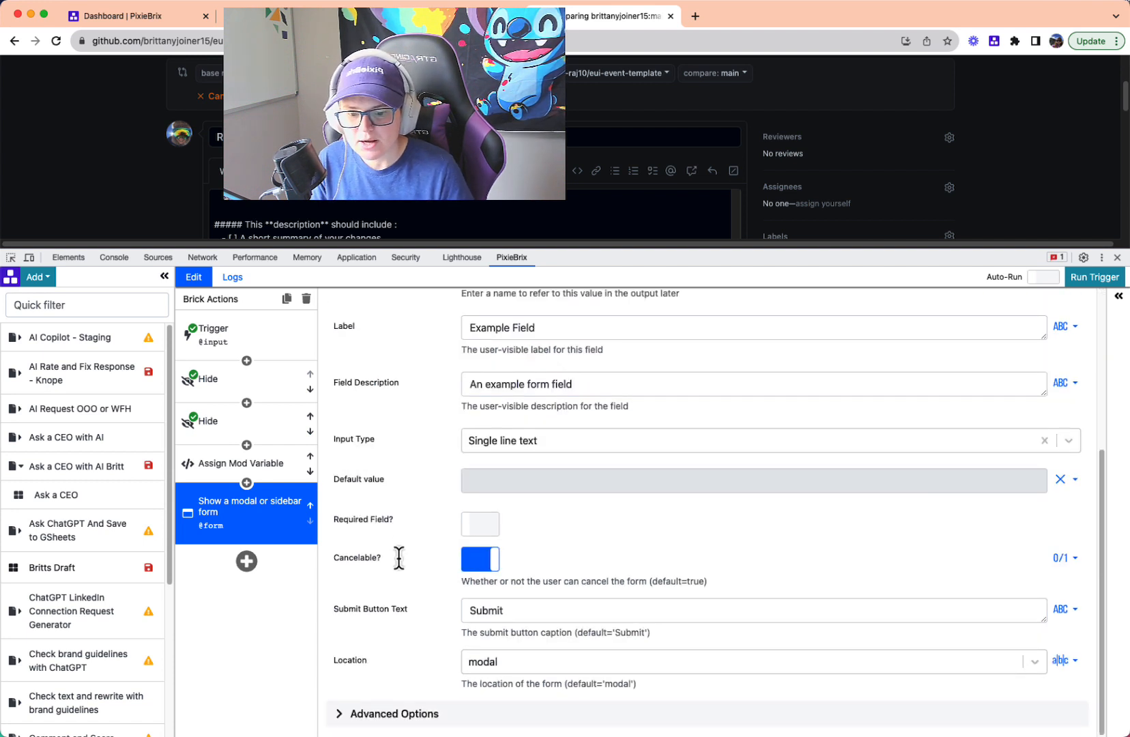
{"action": "triple_click", "coordinate": [514, 612]}
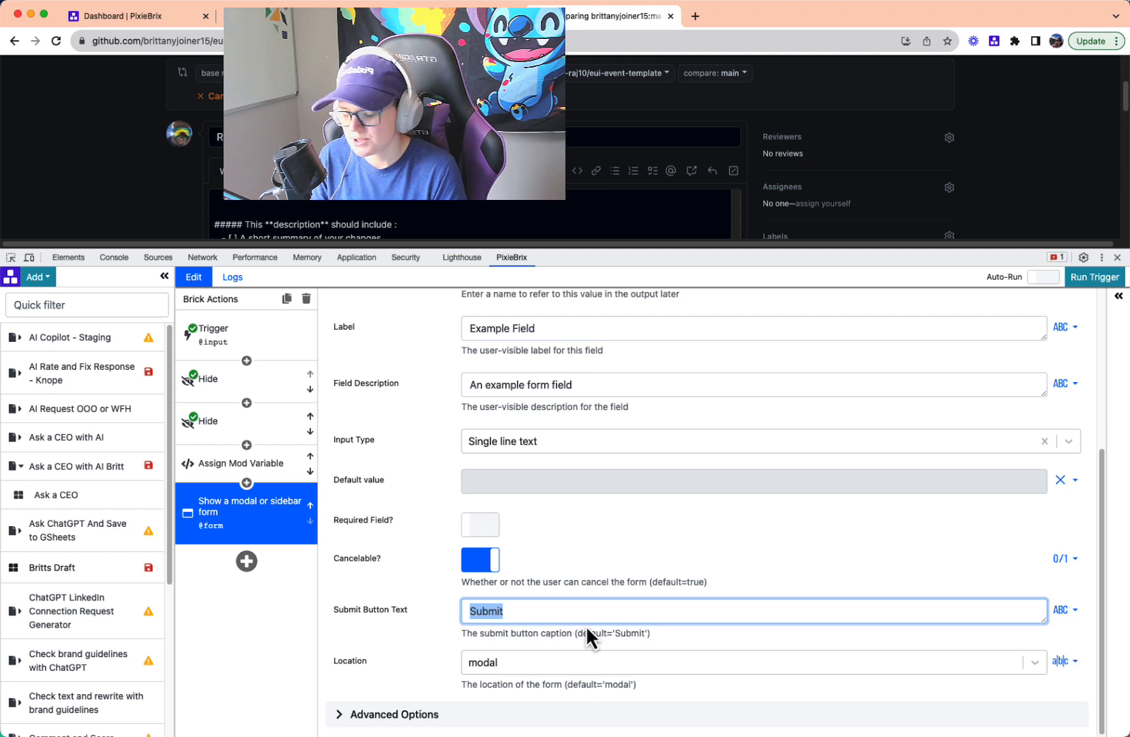
{"action": "type", "text": "Open PR"}
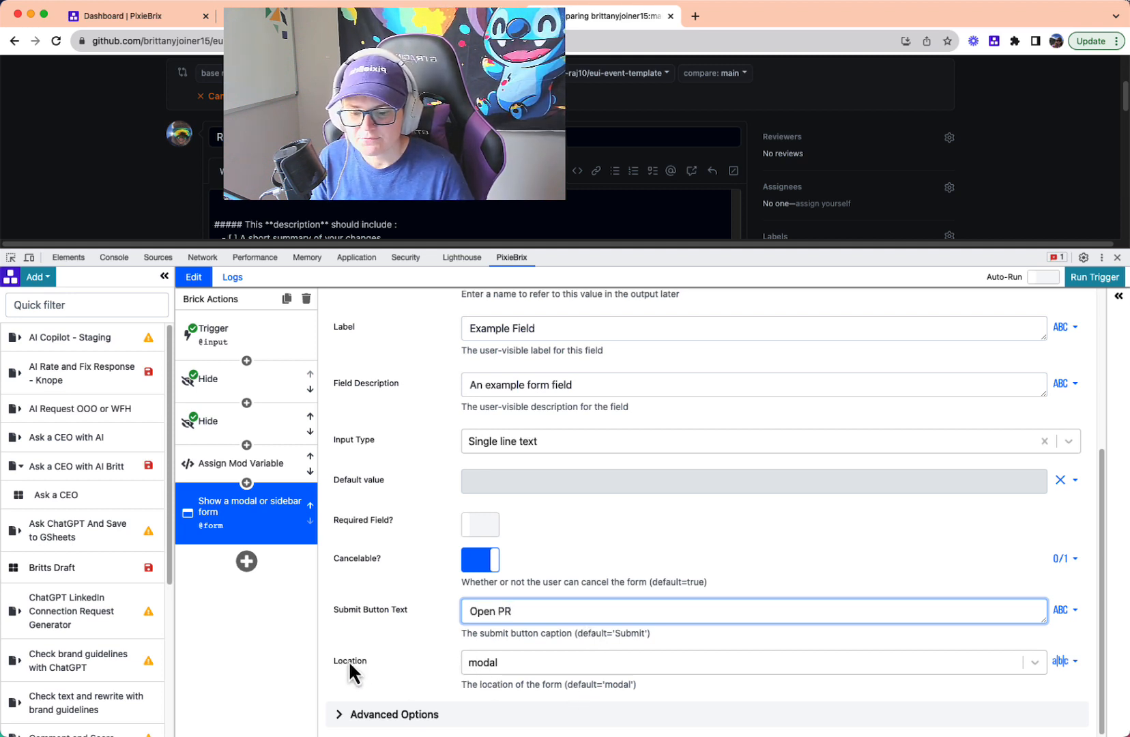
- Set the form's location to sidebar and run the trigger to show the form beside the pull request page
{"action": "left_click", "coordinate": [483, 663]}
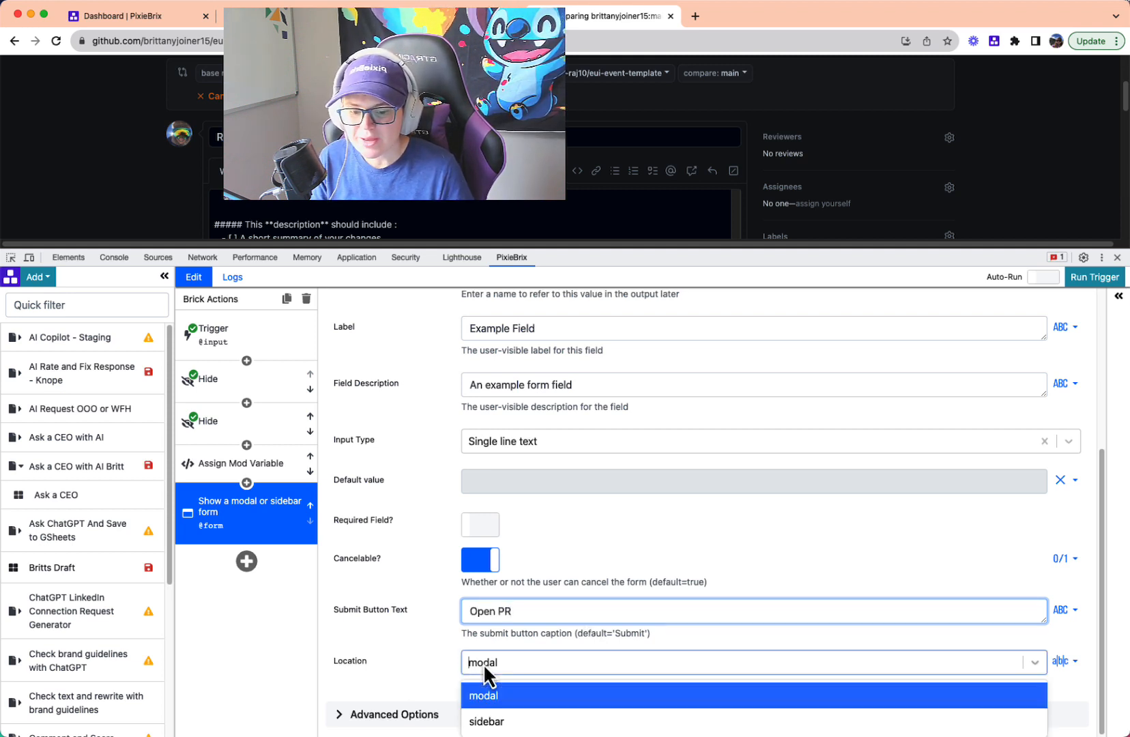
{"action": "left_click", "coordinate": [514, 725]}
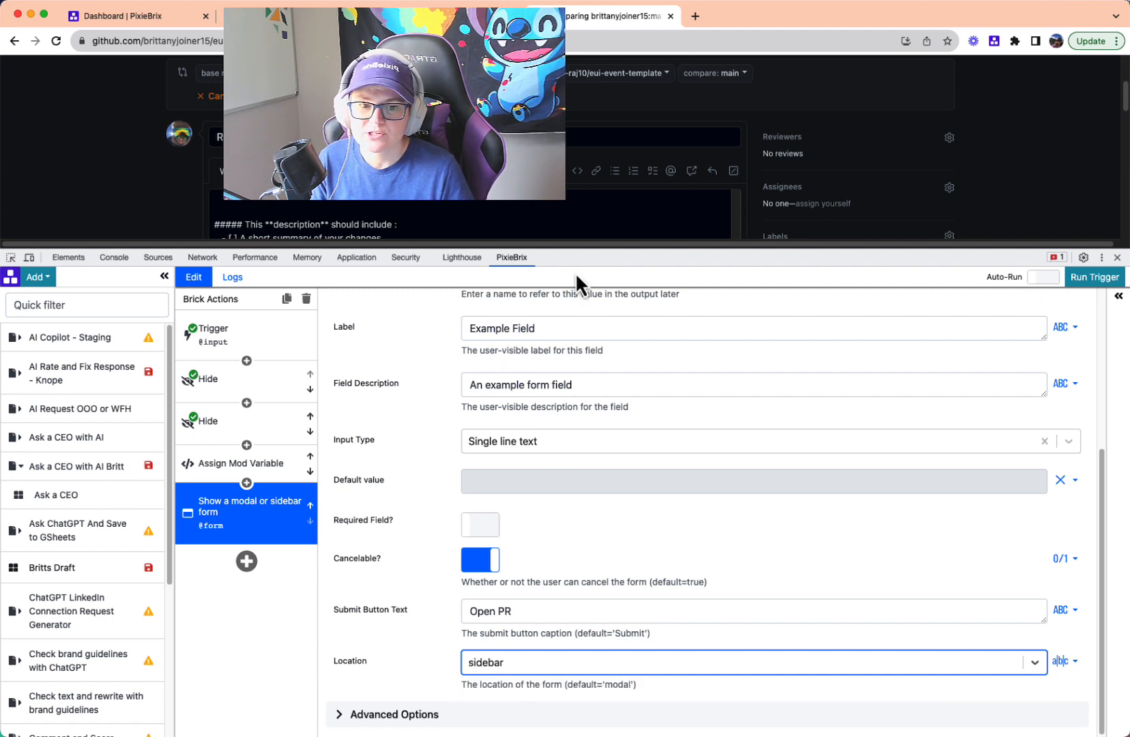
{"action": "left_click_drag", "start_coordinate": [586, 275], "coordinate": [623, 546]}
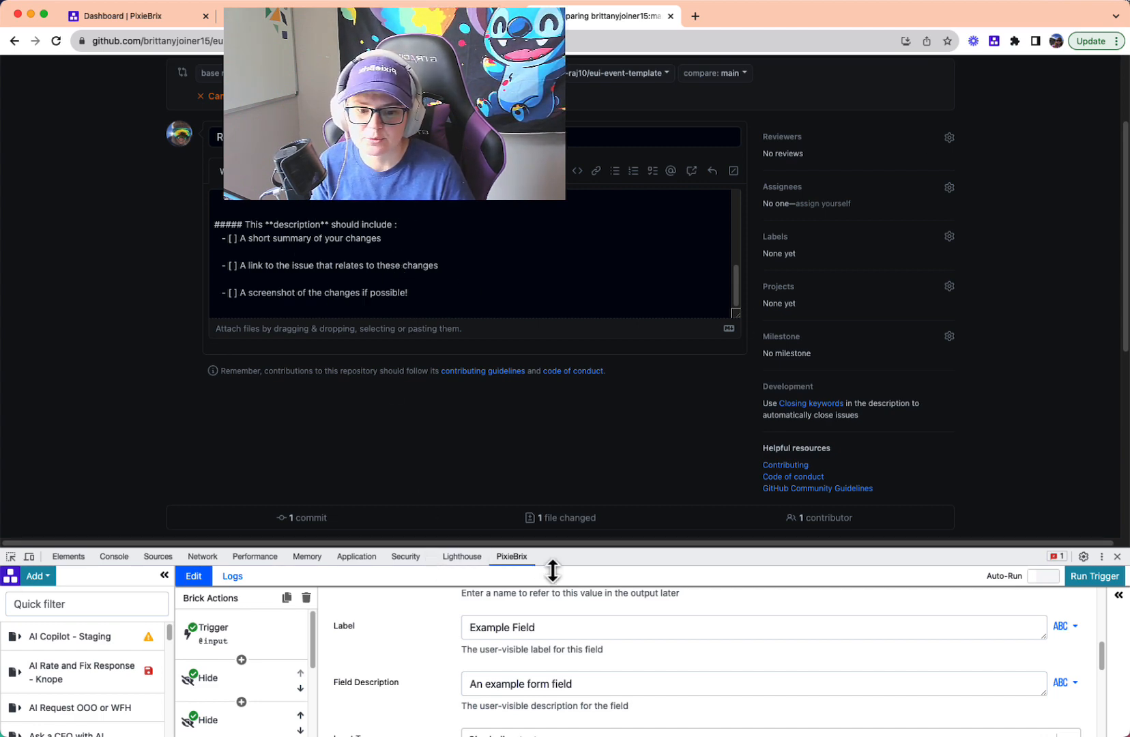
{"action": "left_click_drag", "start_coordinate": [554, 546], "coordinate": [527, 262]}
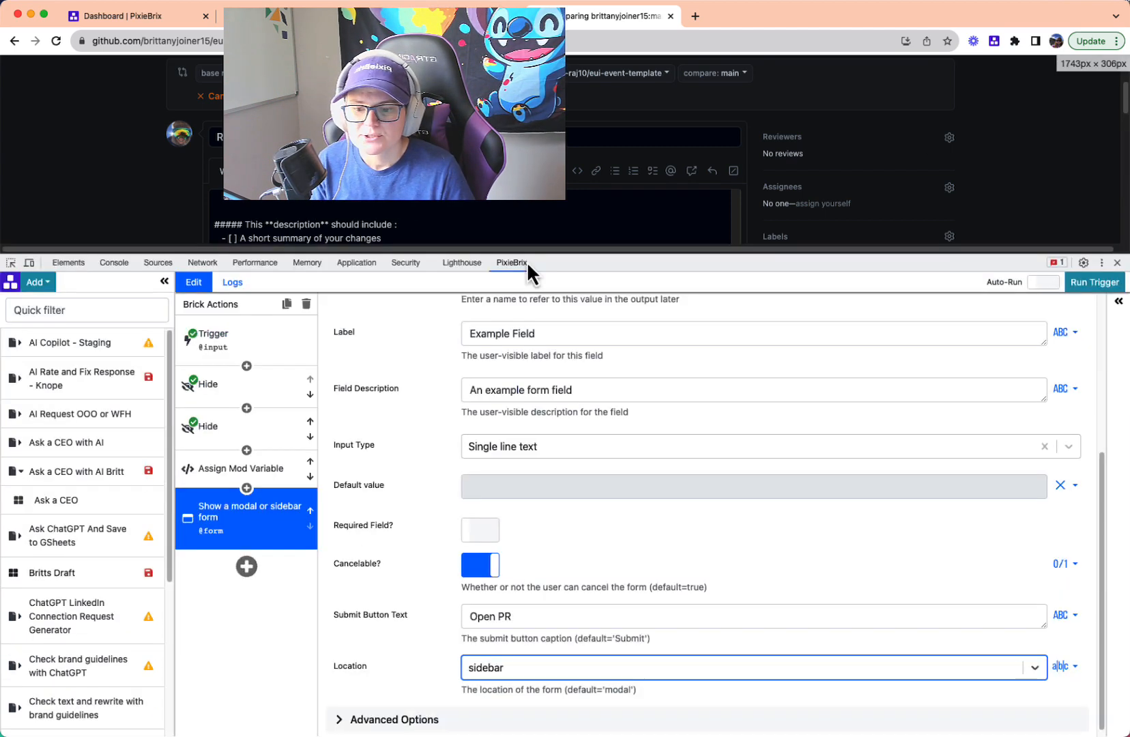
{"action": "left_click", "coordinate": [1085, 283]}
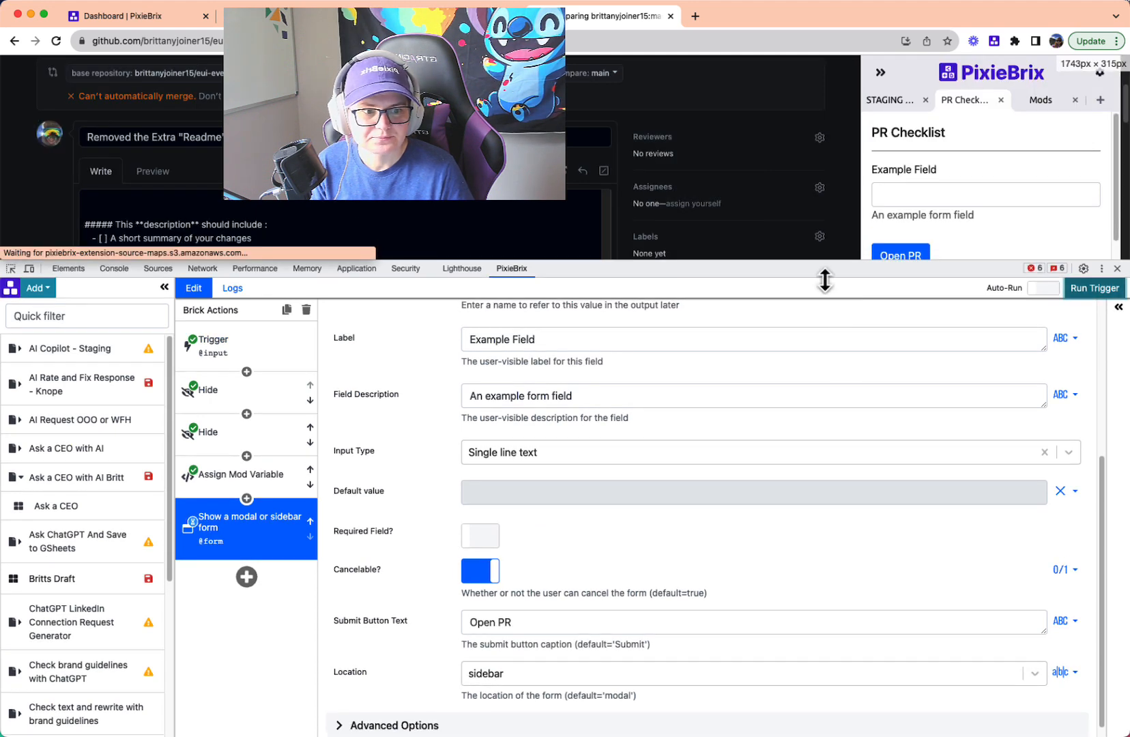
{"action": "left_click_drag", "start_coordinate": [826, 273], "coordinate": [887, 319]}
- Name the form's example field checklist and label it "Remember to do these things"
{"action": "scroll", "coordinate": [685, 491], "scroll_direction": "up", "scroll_amount": 3}
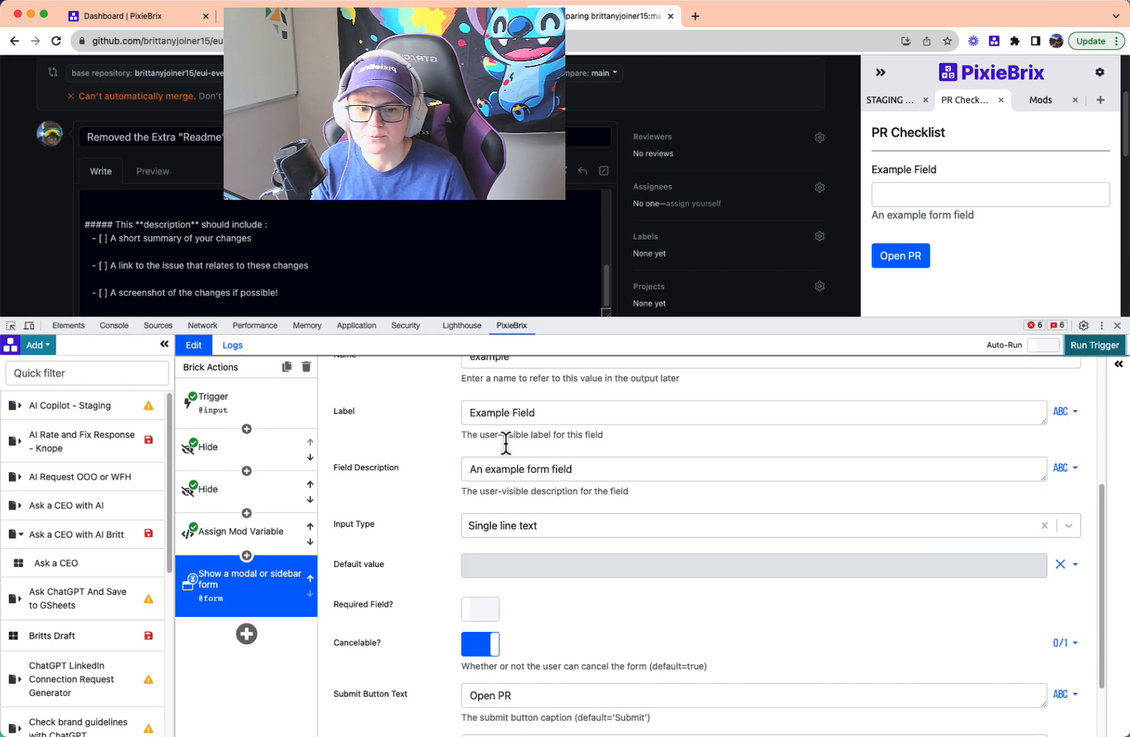
{"action": "scroll", "coordinate": [513, 478], "scroll_direction": "up", "scroll_amount": 1}
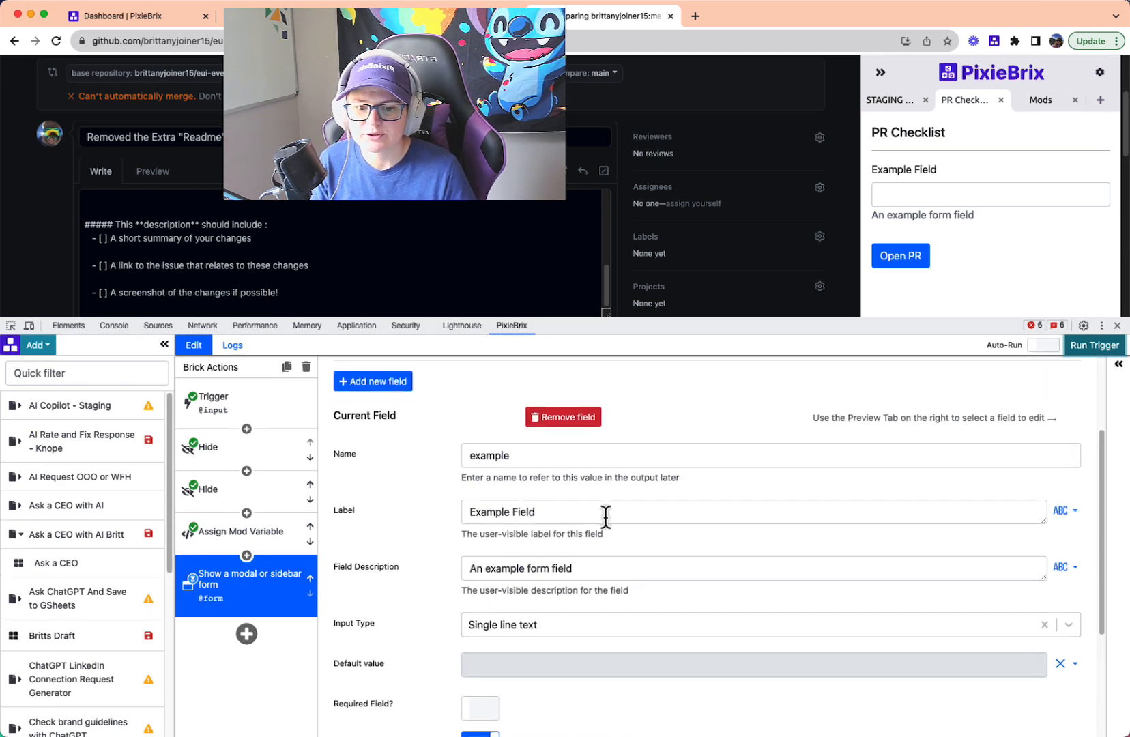
{"action": "double_click", "coordinate": [496, 456]}
{"action": "type", "text": "checklist"}
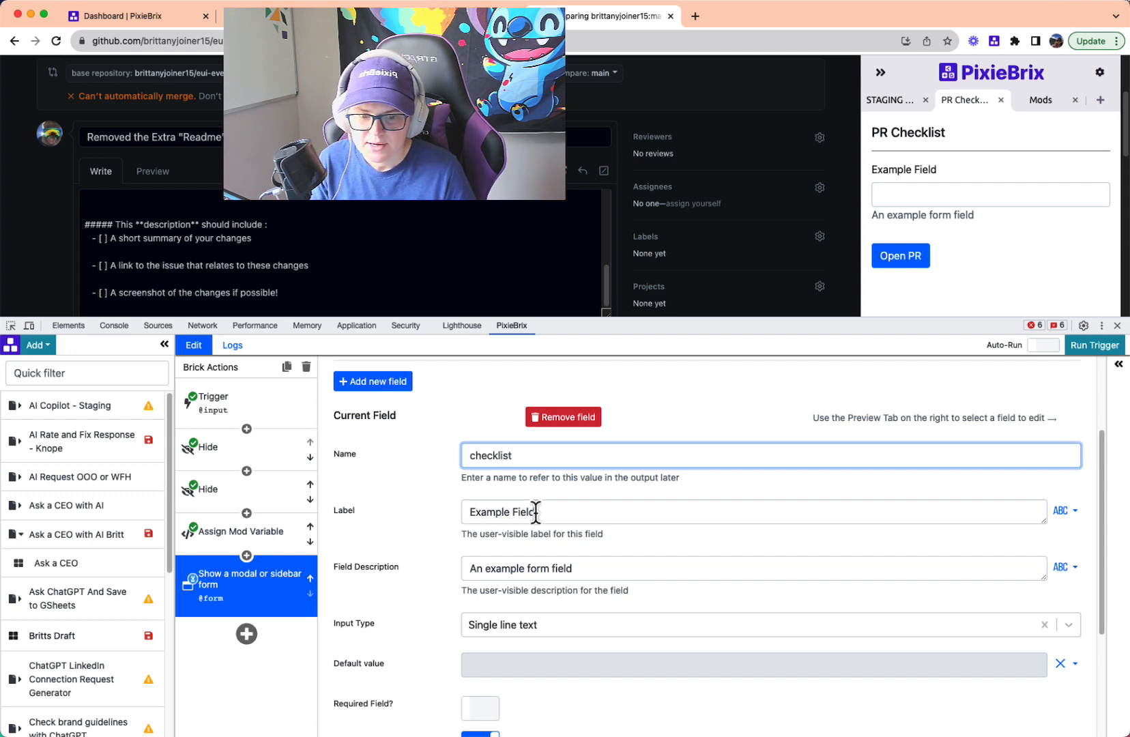
{"action": "triple_click", "coordinate": [535, 512]}
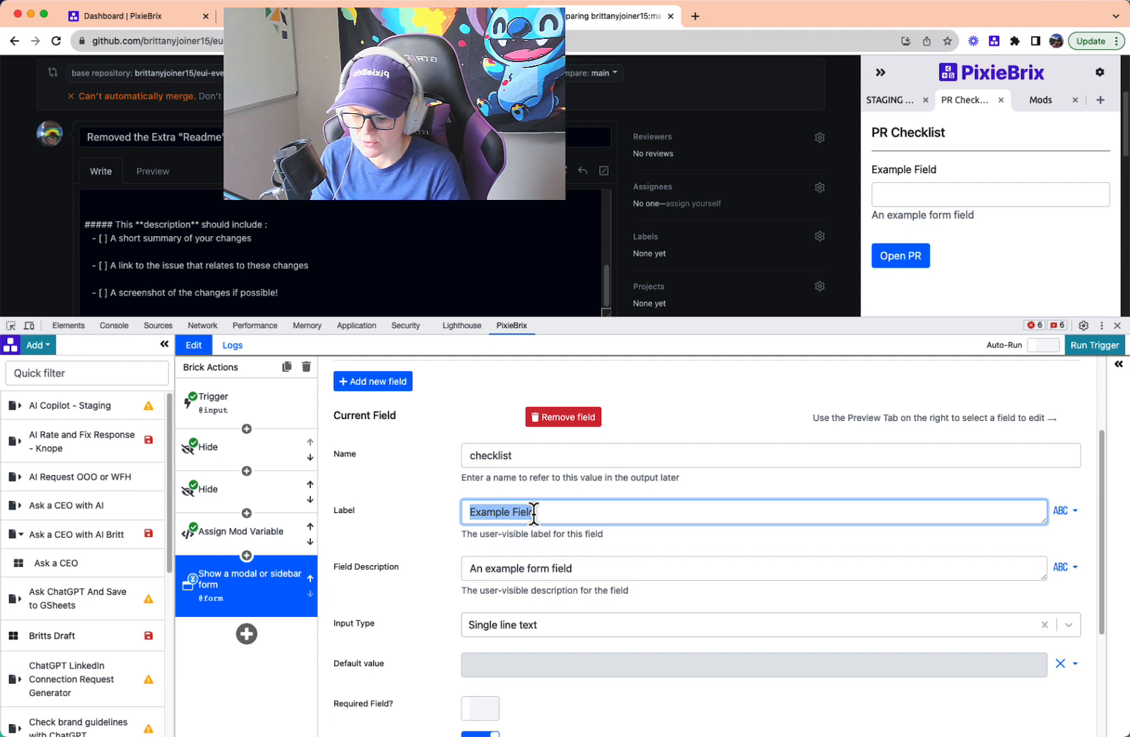
{"action": "type", "text": "Remeb"}
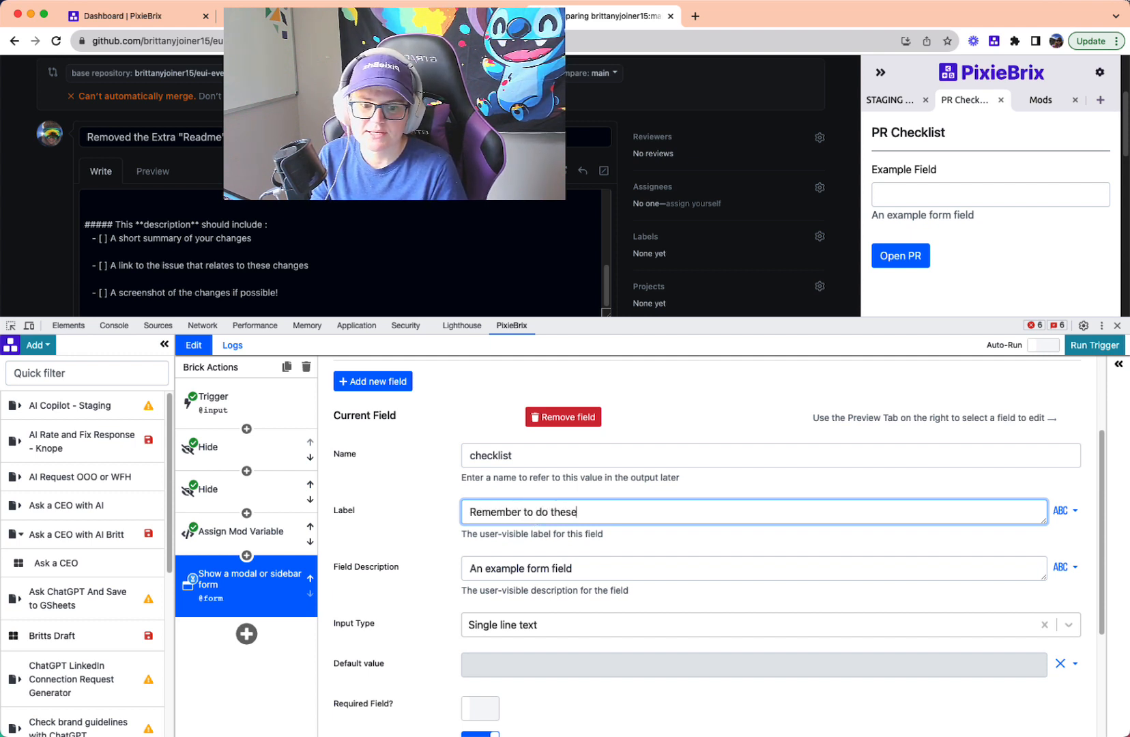
- Exclude the checklist field's description and set its input type to Checkboxes (multi-select)
{"action": "left_click", "coordinate": [1068, 567]}
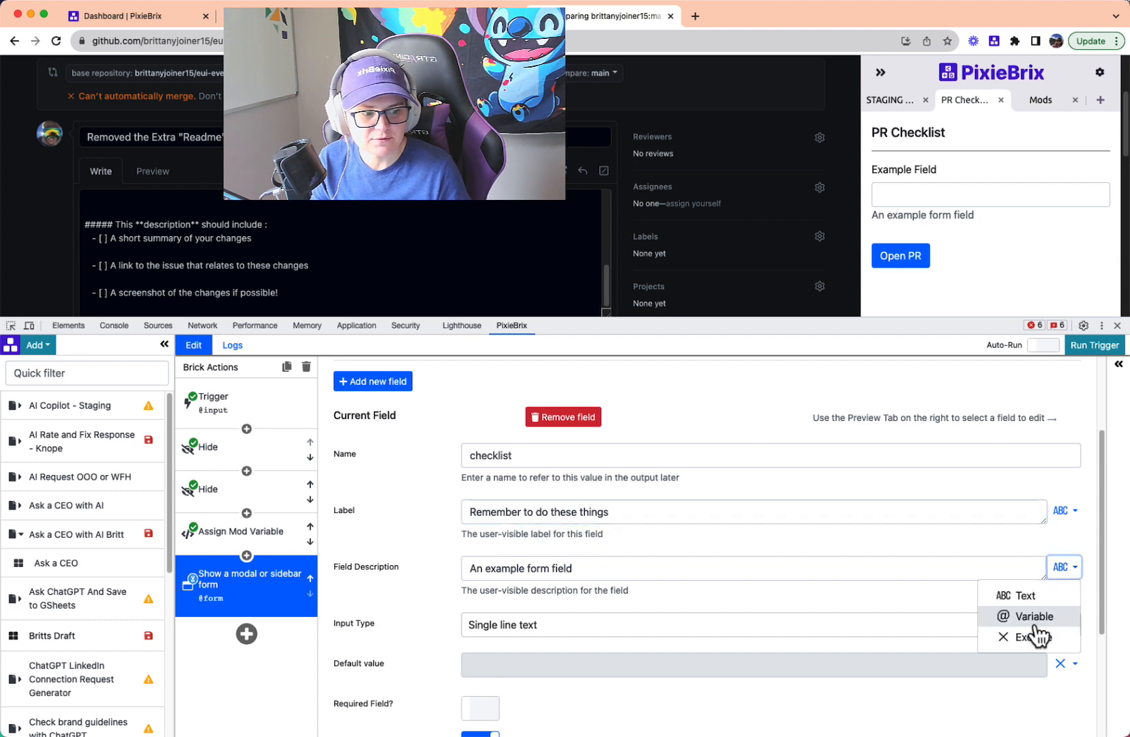
{"action": "left_click", "coordinate": [1032, 635]}
{"action": "scroll", "coordinate": [694, 578], "scroll_direction": "down", "scroll_amount": 3}
{"action": "left_click", "coordinate": [525, 504]}
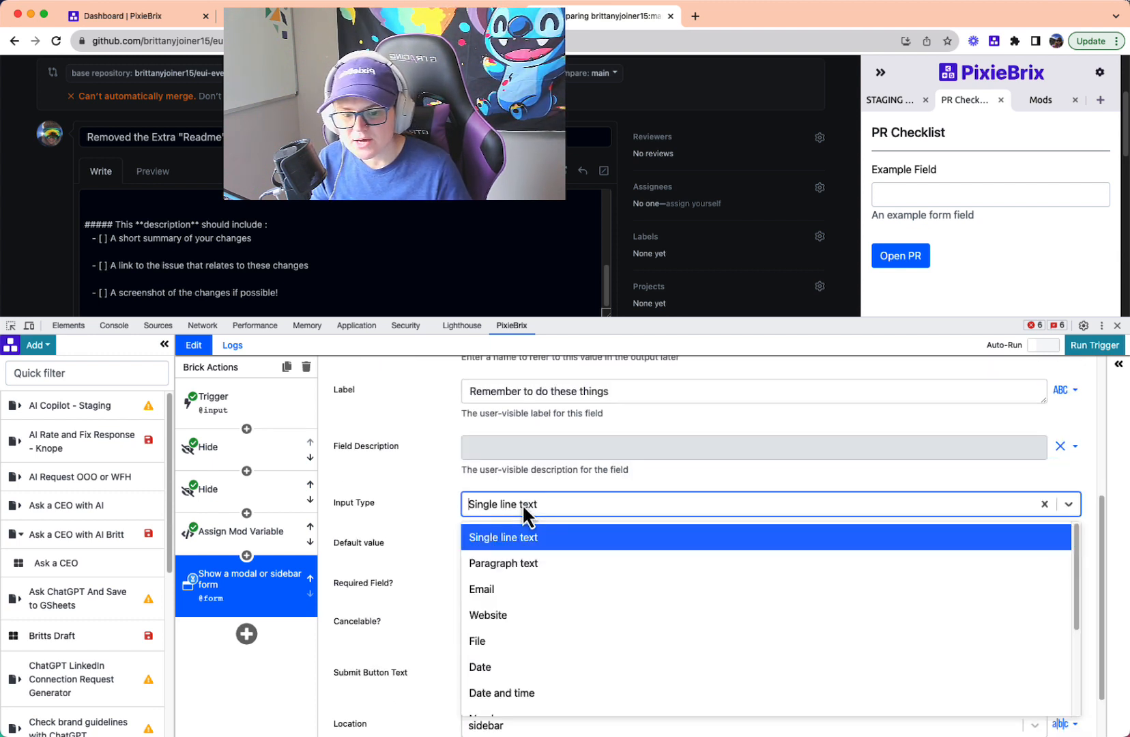
{"action": "scroll", "coordinate": [568, 623], "scroll_direction": "down", "scroll_amount": 2}
{"action": "scroll", "coordinate": [569, 627], "scroll_direction": "down", "scroll_amount": 3}
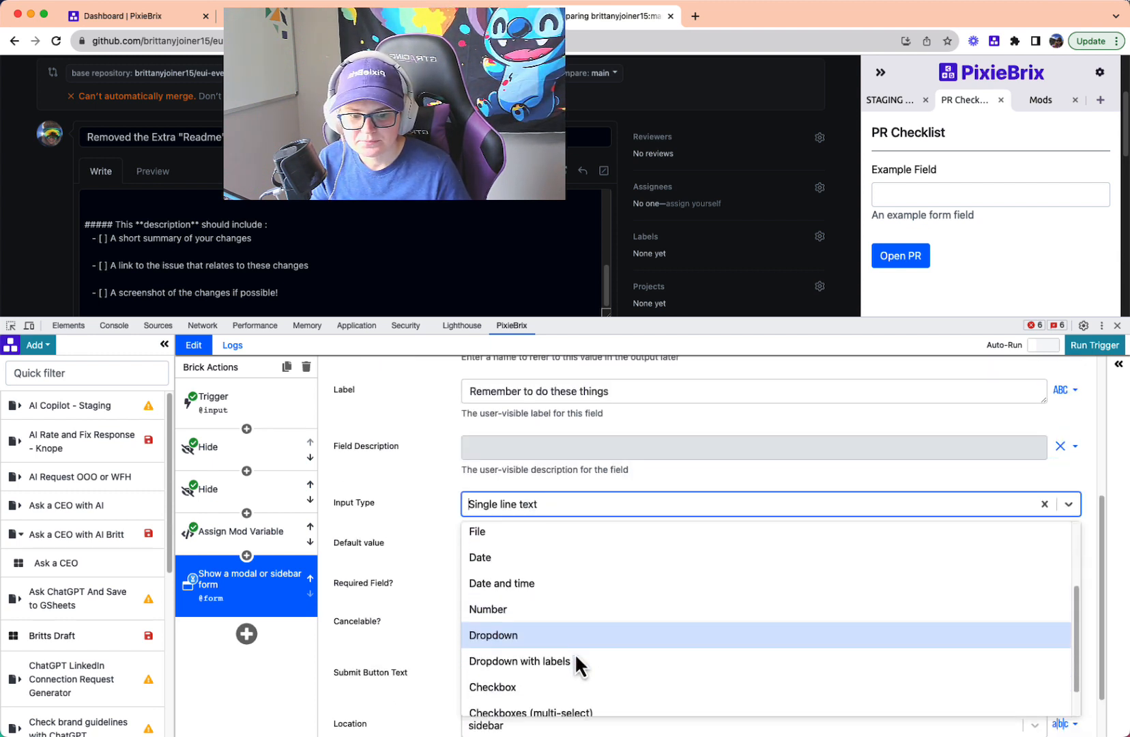
{"action": "left_click", "coordinate": [529, 702]}
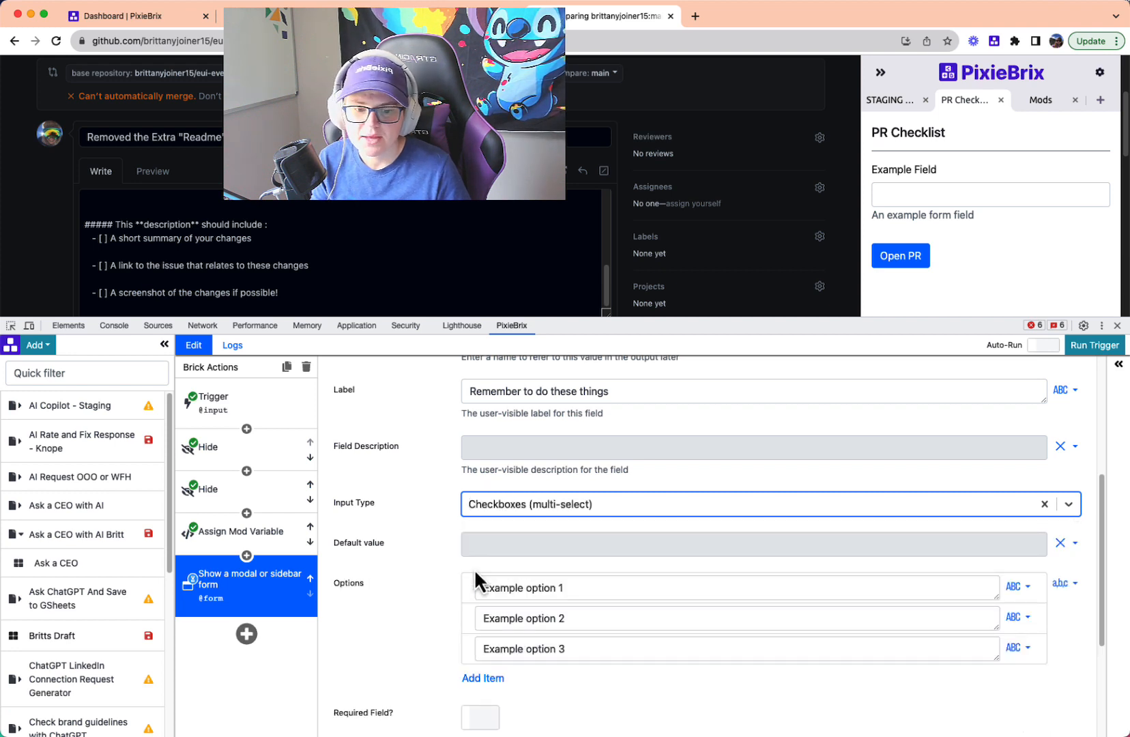
{"action": "left_click", "coordinate": [1063, 584]}
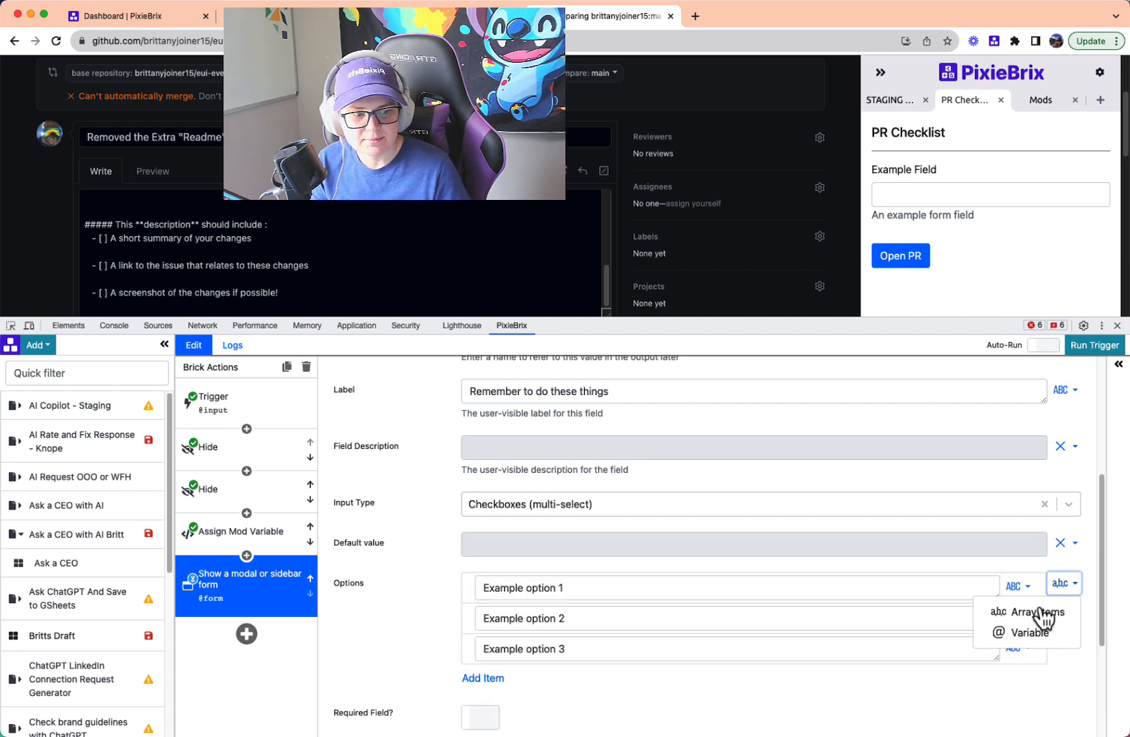
{"action": "left_click", "coordinate": [1029, 633]}
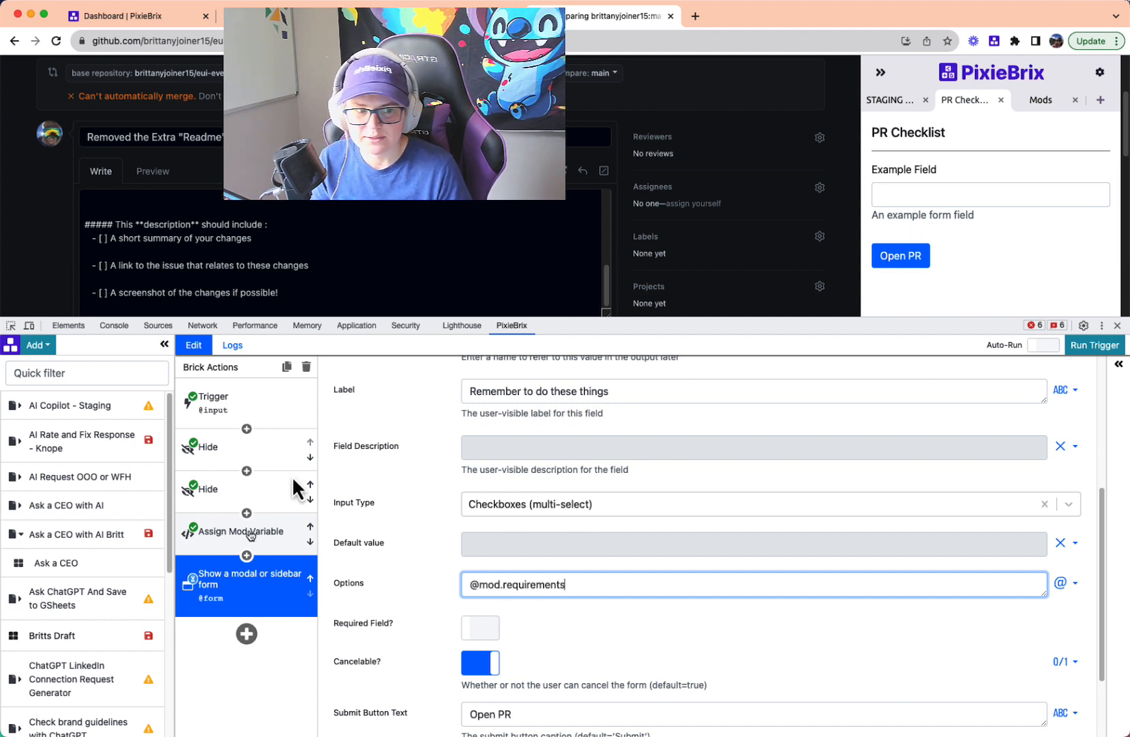
{"action": "left_click", "coordinate": [1118, 364]}
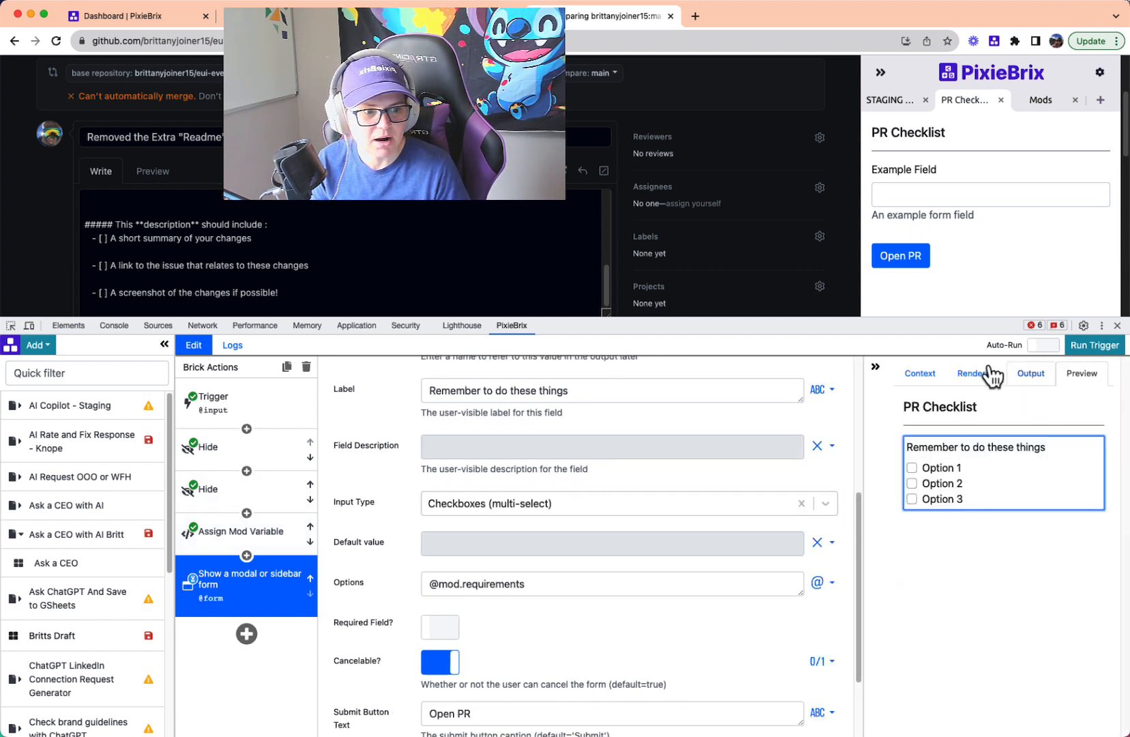
{"action": "left_click", "coordinate": [914, 376]}
{"action": "left_click", "coordinate": [898, 490]}
{"action": "left_click", "coordinate": [907, 510]}
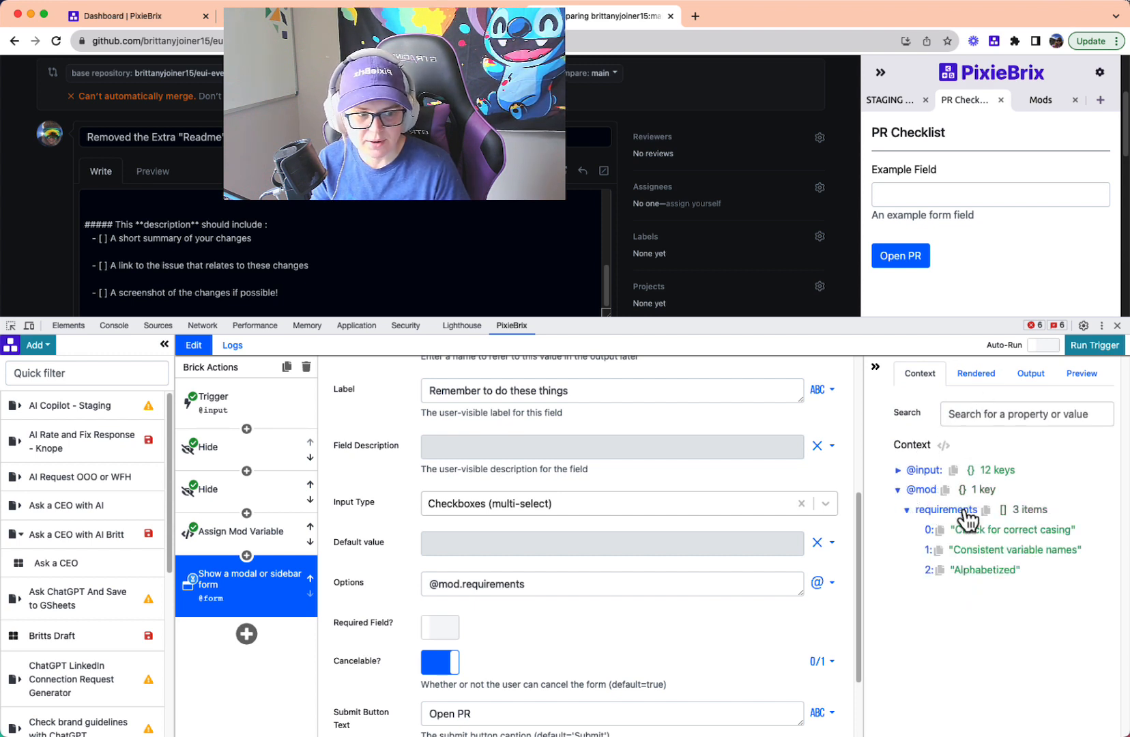
{"action": "left_click", "coordinate": [986, 510]}
{"action": "triple_click", "coordinate": [512, 585]}
{"action": "key", "text": "super+v"}
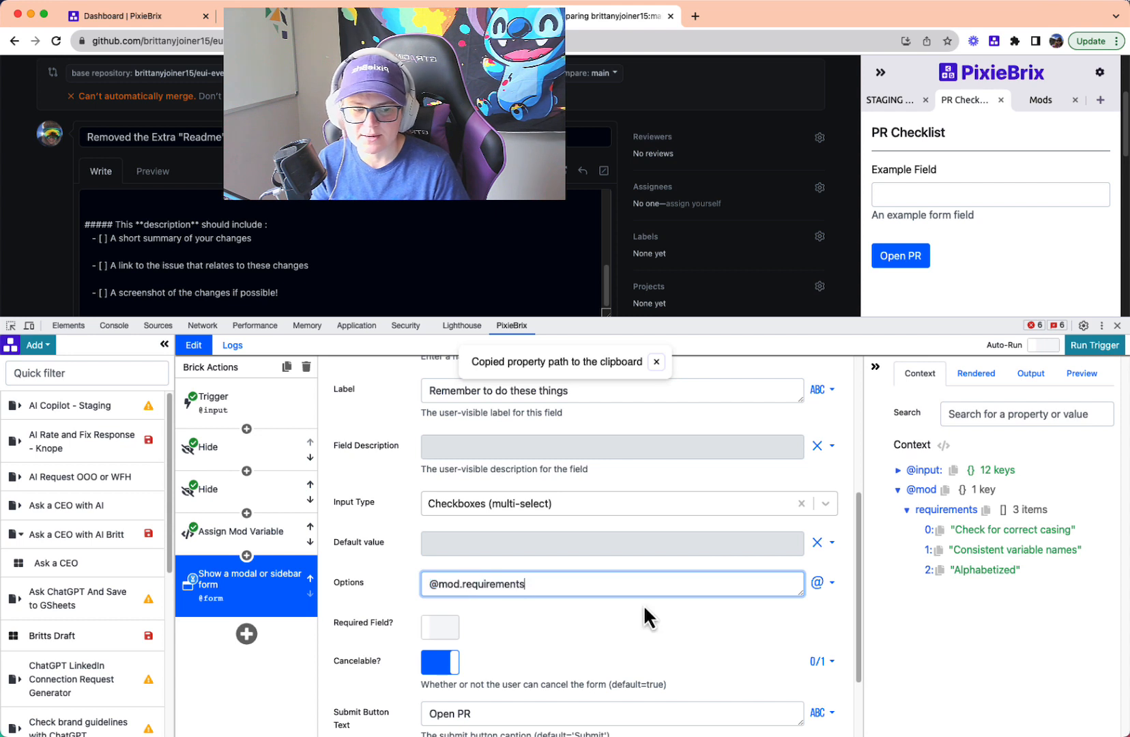
{"action": "left_click", "coordinate": [875, 367]}
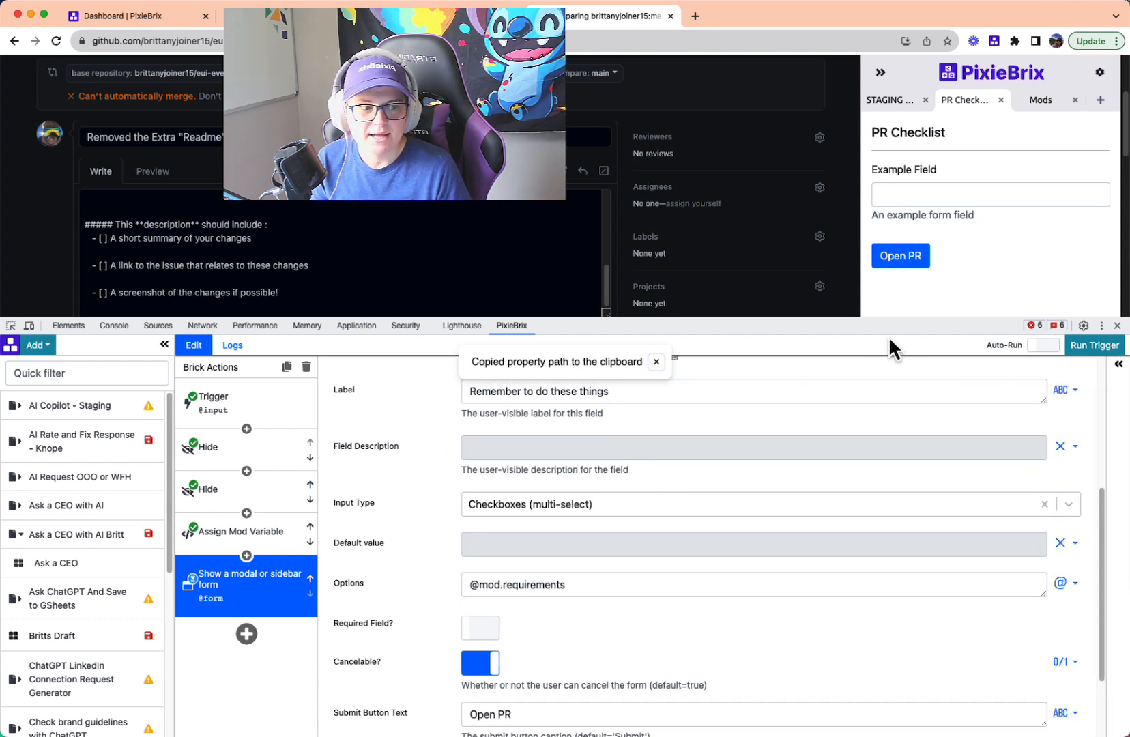
{"action": "left_click", "coordinate": [1091, 348]}
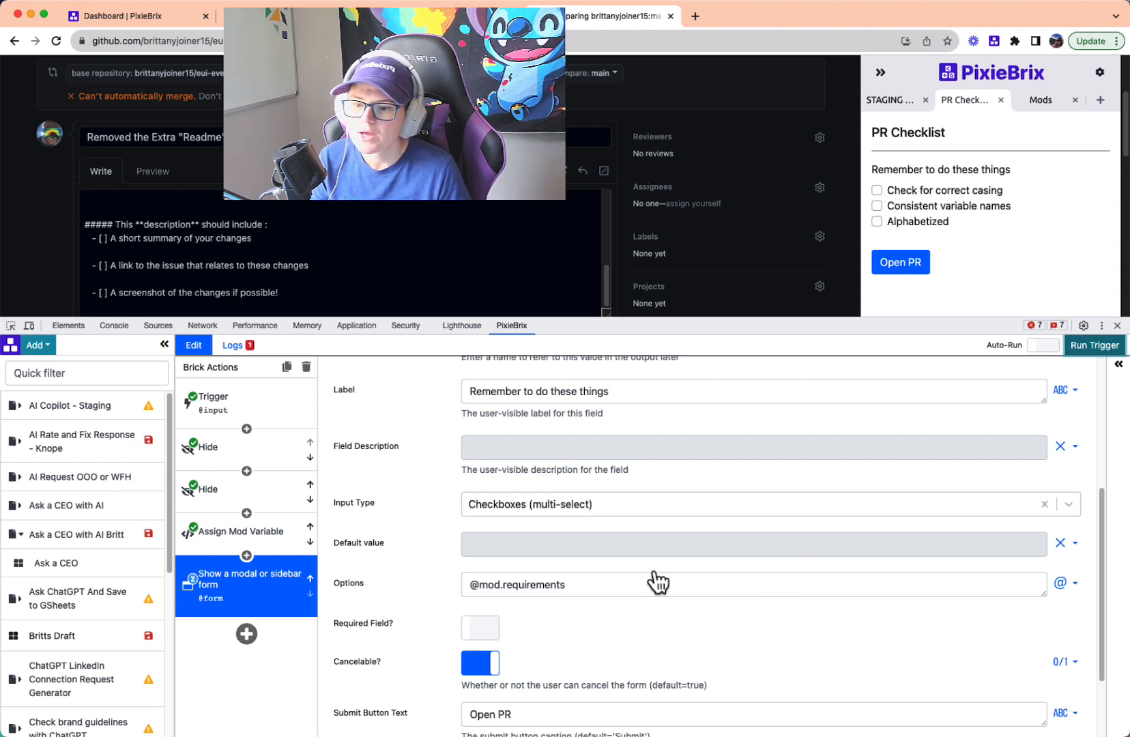
{"action": "left_click_drag", "start_coordinate": [848, 319], "coordinate": [850, 325]}
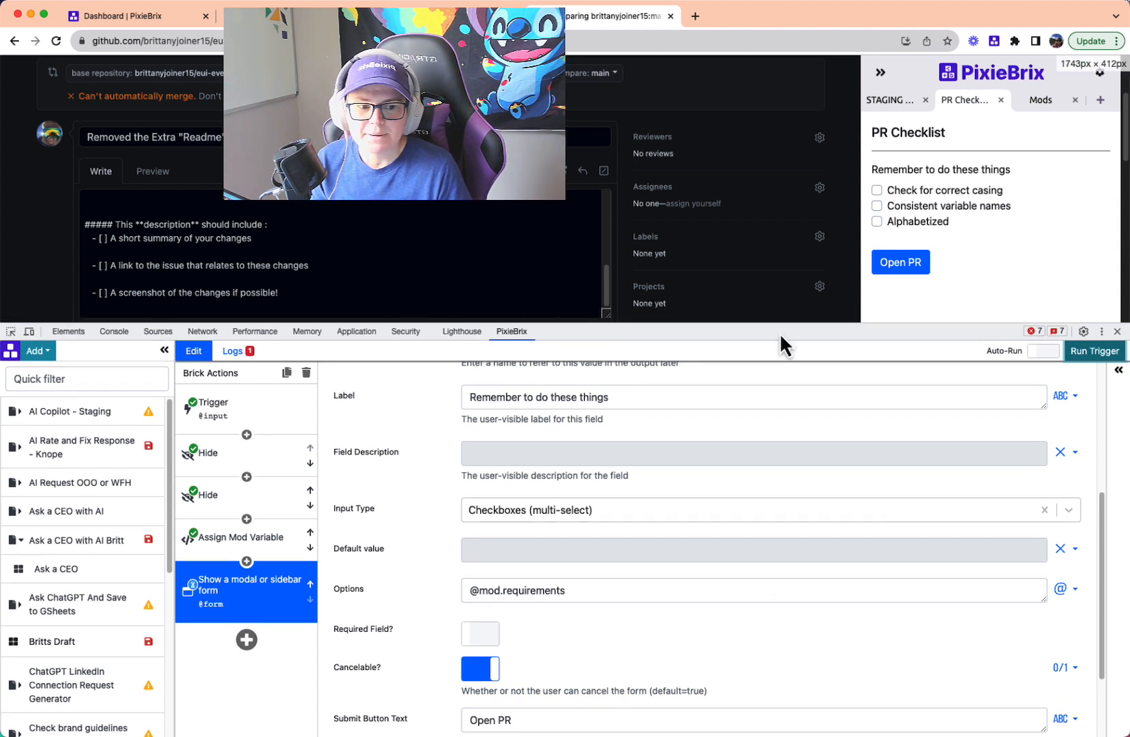
{"action": "left_click_drag", "start_coordinate": [771, 323], "coordinate": [773, 334]}
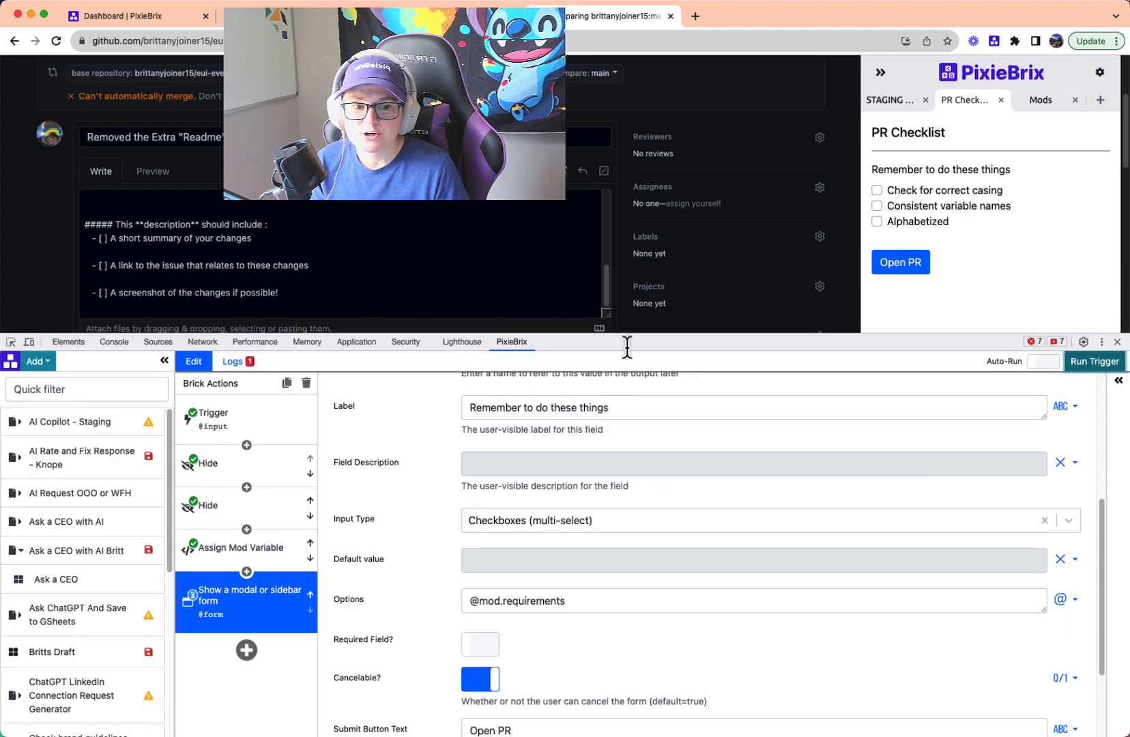
{"action": "left_click_drag", "start_coordinate": [627, 341], "coordinate": [595, 179]}
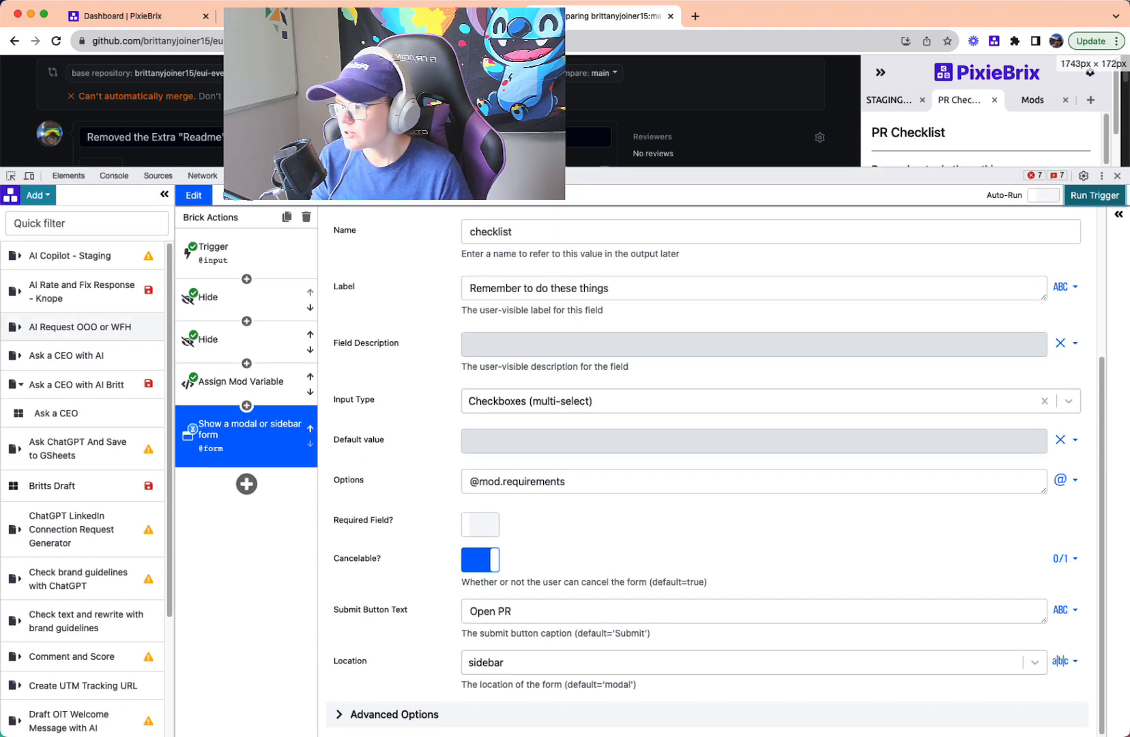
{"action": "left_click", "coordinate": [255, 490]}
{"action": "type", "text": "if else"}
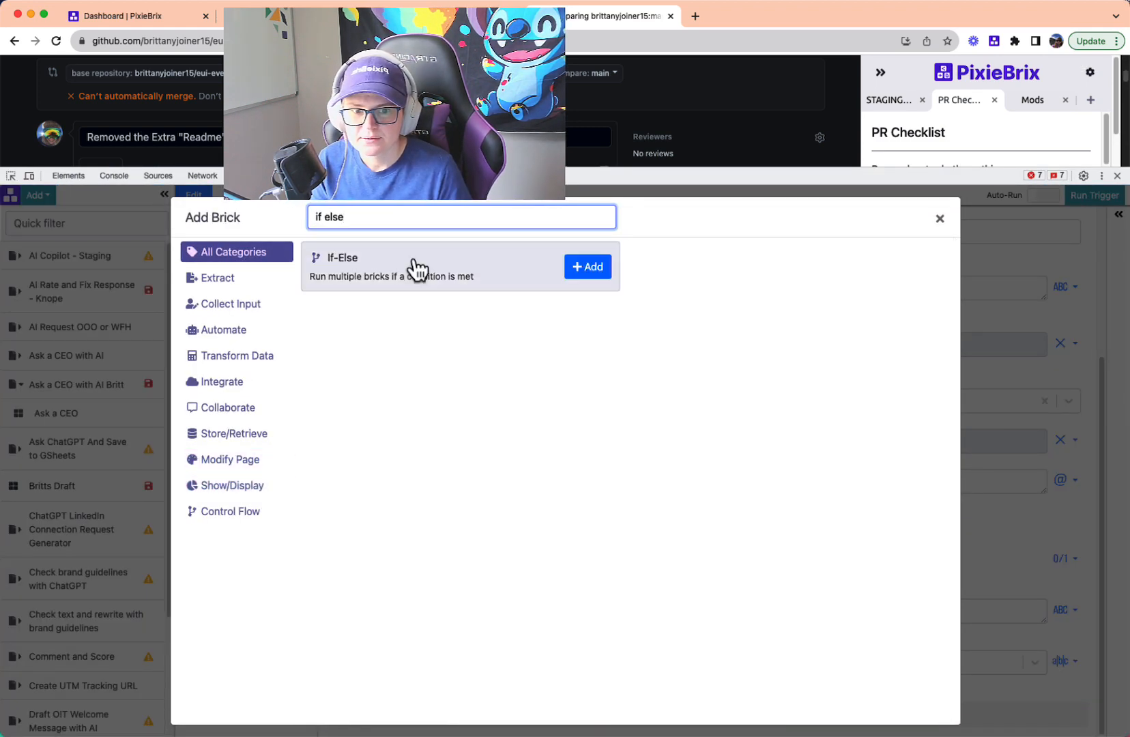
{"action": "left_click", "coordinate": [581, 267]}
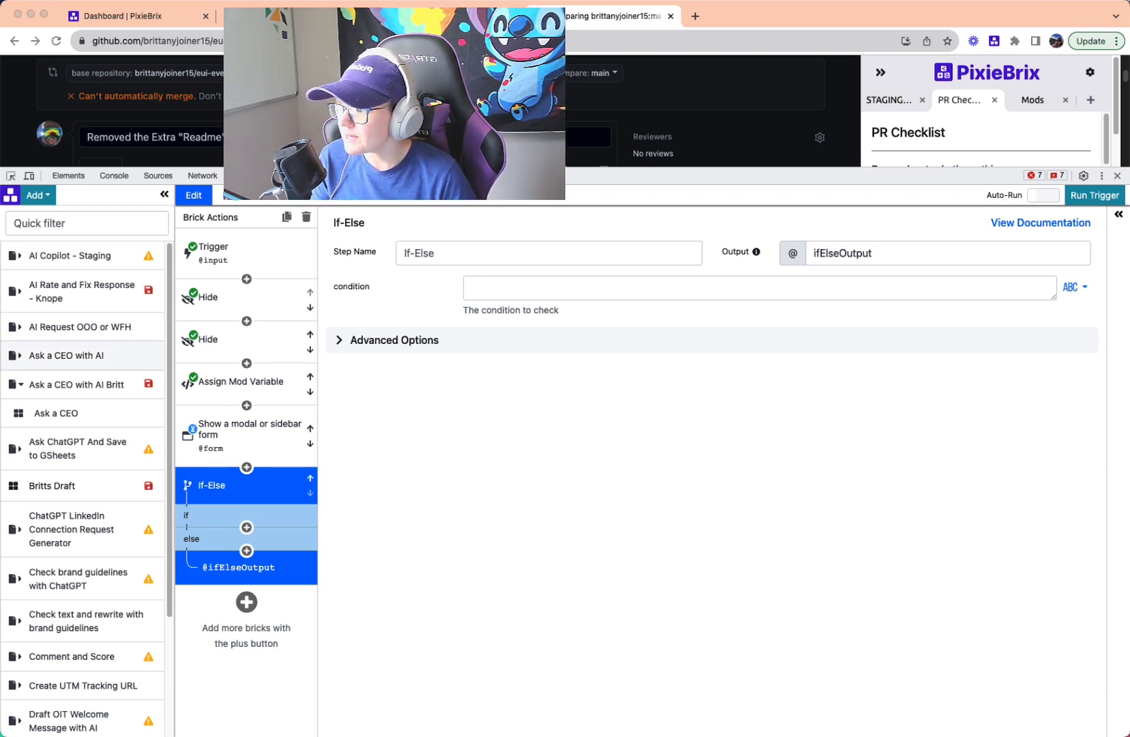
{"action": "left_click", "coordinate": [492, 292]}
{"action": "key", "text": "super+v"}
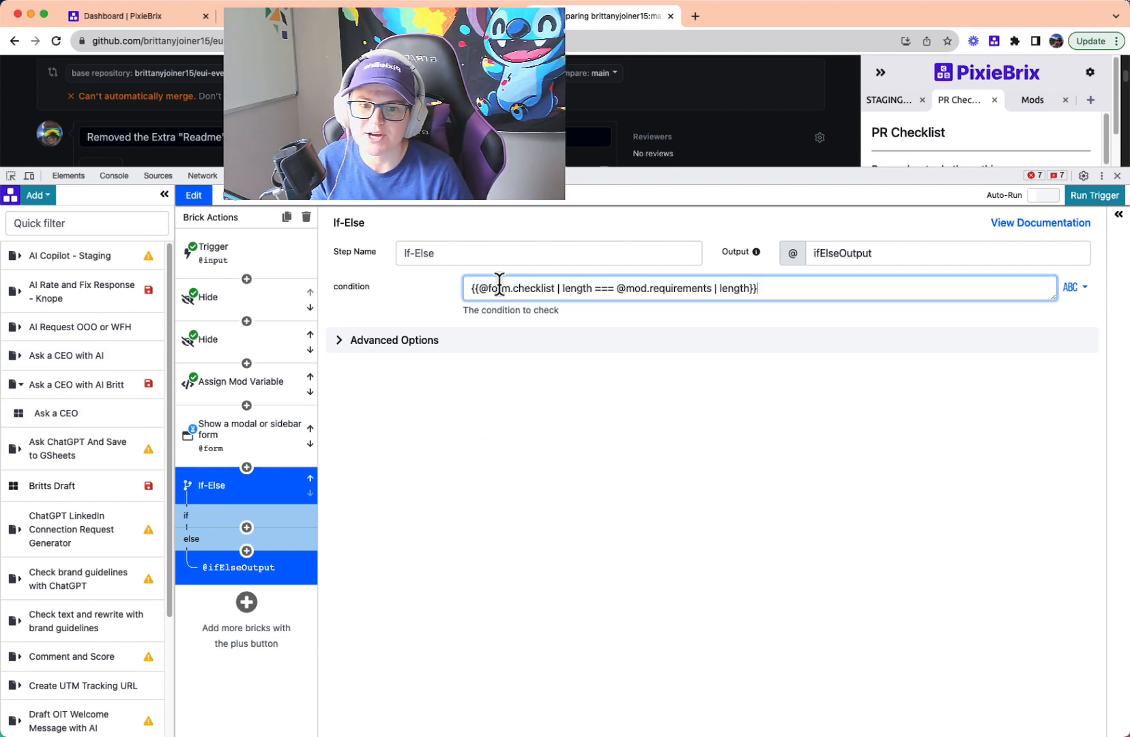
- Show the form brick's output data, then tick all three checklist items in the sidebar form and submit it
{"action": "left_click_drag", "start_coordinate": [906, 184], "coordinate": [906, 190]}
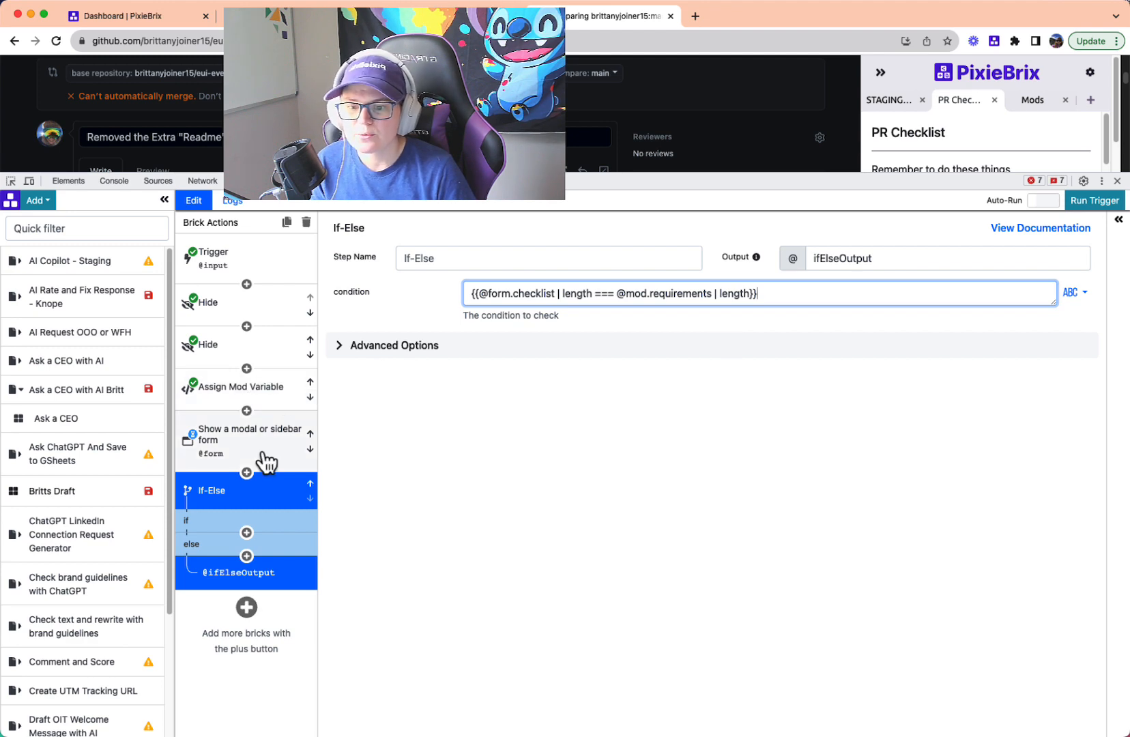
{"action": "left_click", "coordinate": [245, 440]}
{"action": "left_click", "coordinate": [1118, 219]}
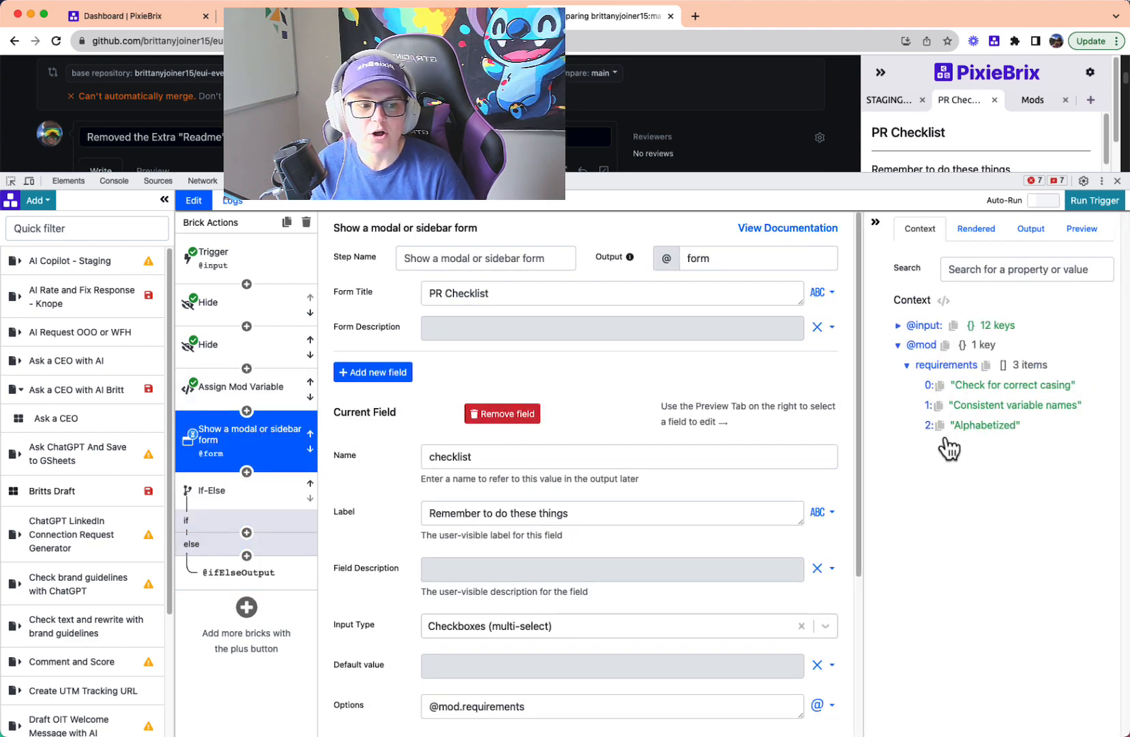
{"action": "left_click", "coordinate": [1047, 241]}
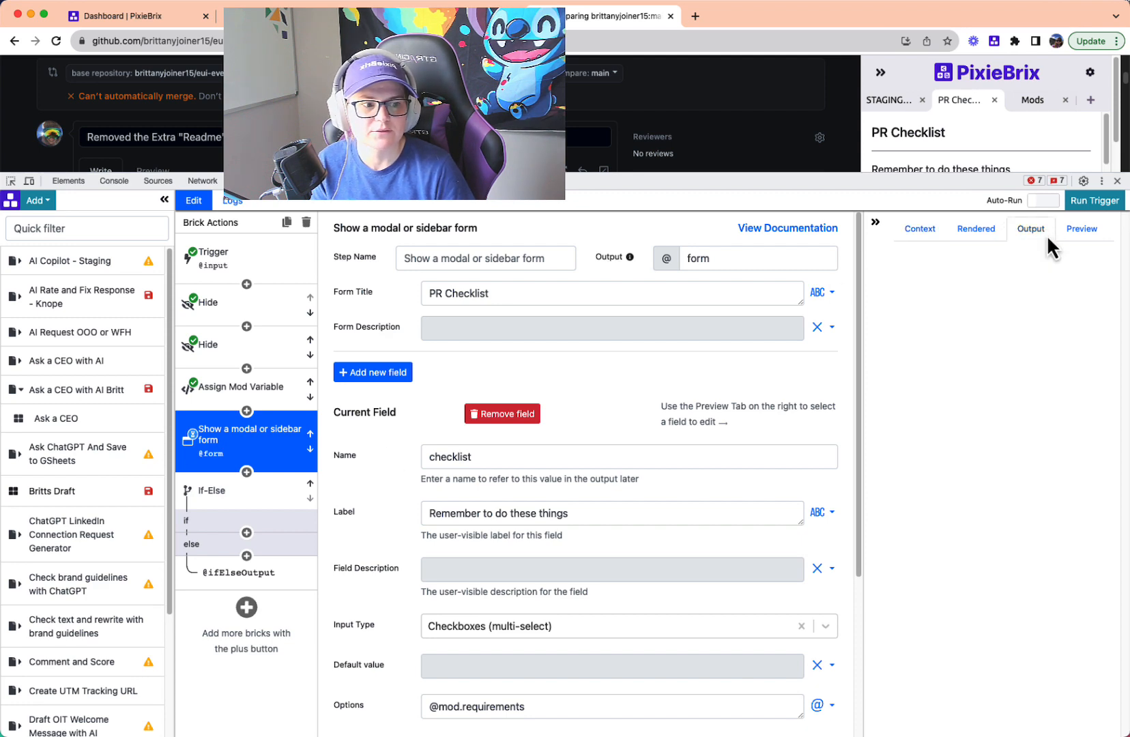
{"action": "left_click_drag", "start_coordinate": [959, 174], "coordinate": [956, 338]}
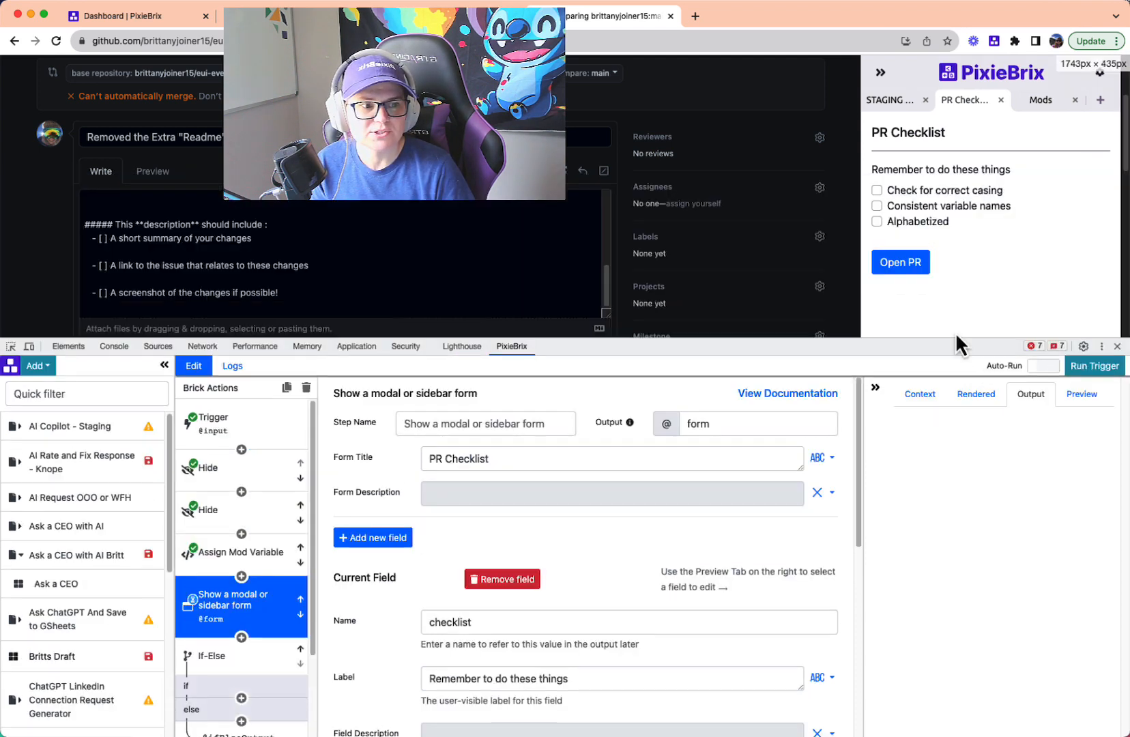
{"action": "left_click", "coordinate": [906, 193]}
{"action": "left_click", "coordinate": [907, 207]}
{"action": "left_click", "coordinate": [909, 222]}
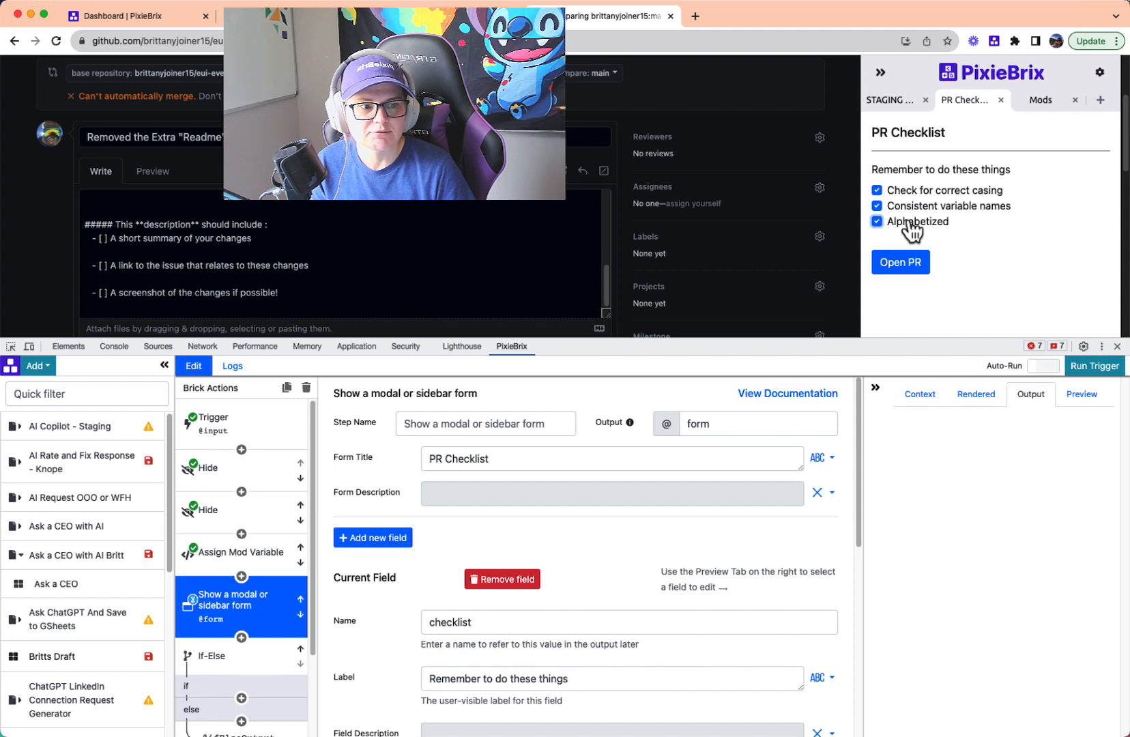
{"action": "left_click", "coordinate": [900, 262]}
{"action": "left_click_drag", "start_coordinate": [925, 339], "coordinate": [922, 154]}
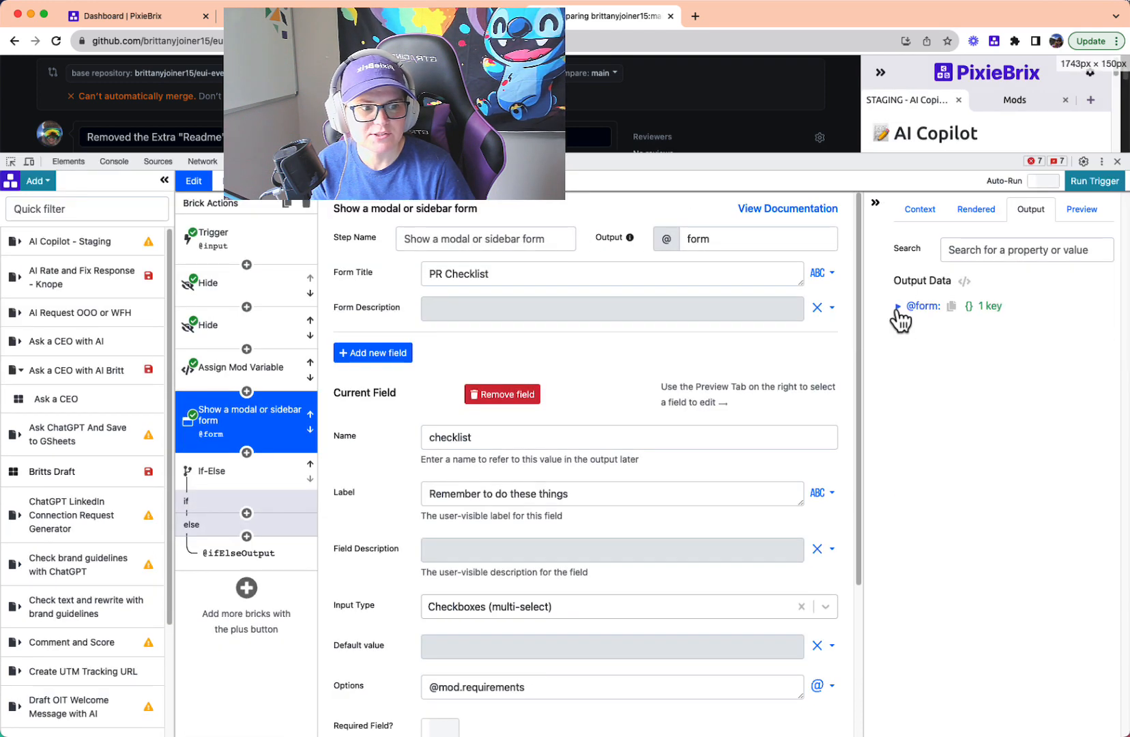
{"action": "left_click", "coordinate": [898, 306]}
{"action": "left_click", "coordinate": [907, 326]}
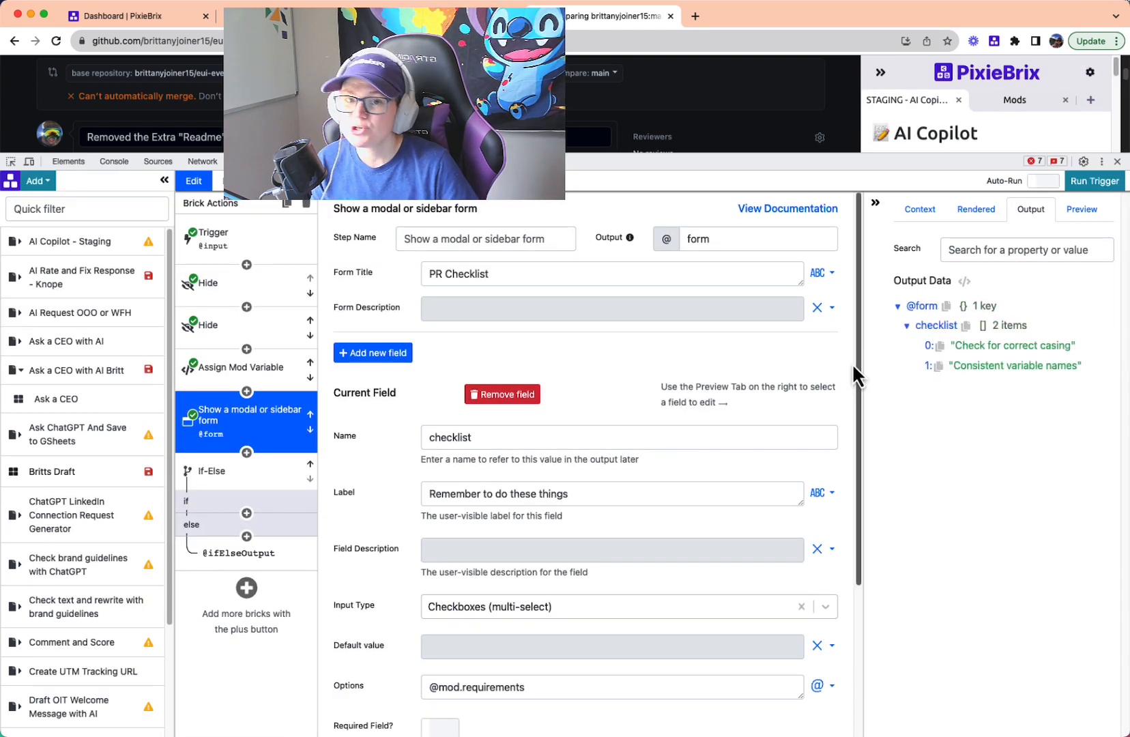
- Add a Show brick to the If-Else's if branch with the selector .hx_create-pr-button, copied from the first Hide brick
{"action": "left_click", "coordinate": [259, 471]}
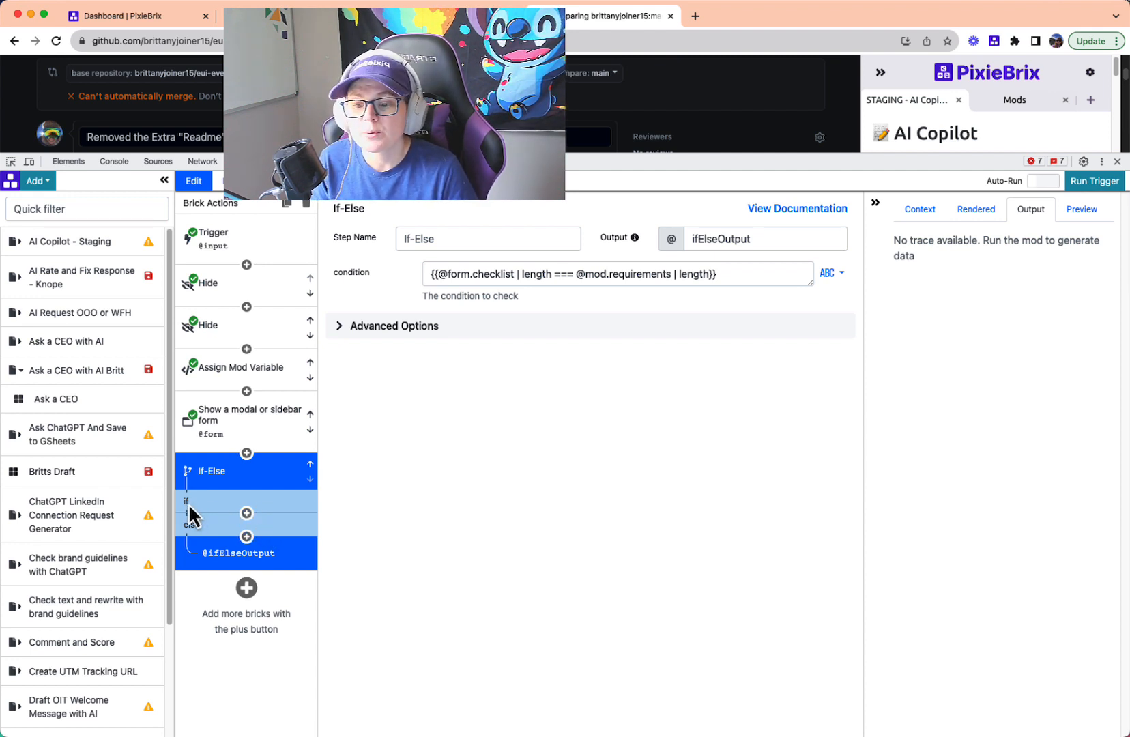
{"action": "left_click", "coordinate": [247, 513]}
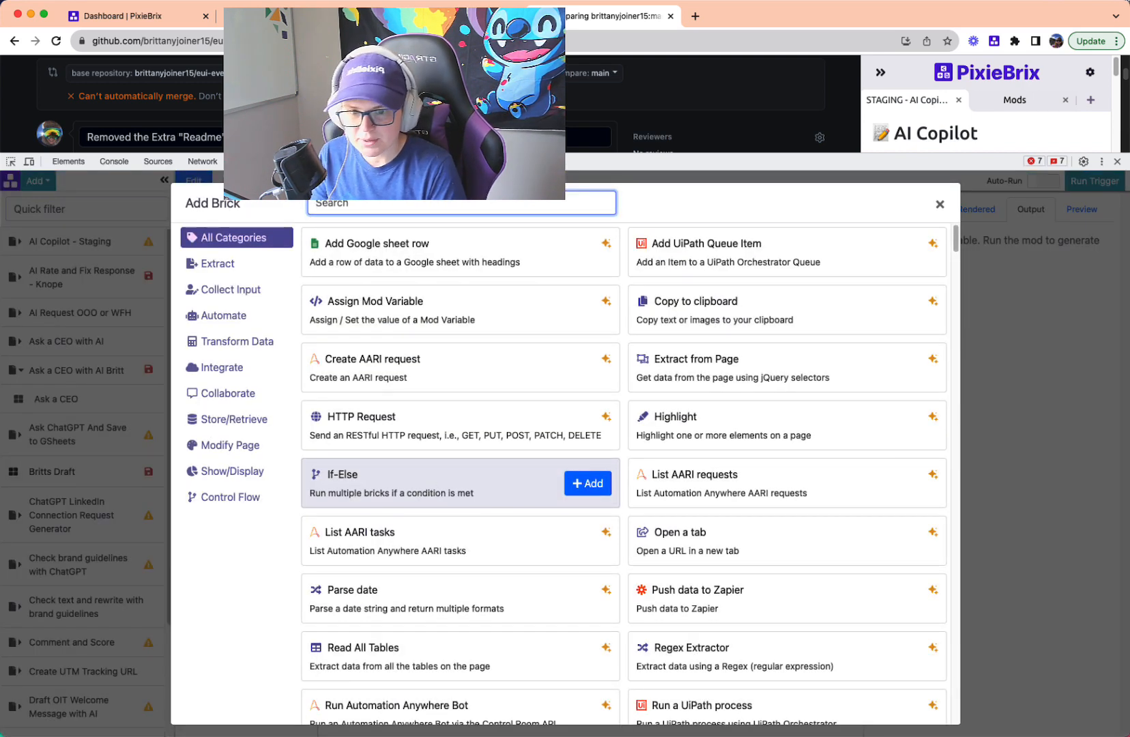
{"action": "type", "text": "show"}
{"action": "left_click", "coordinate": [588, 252]}
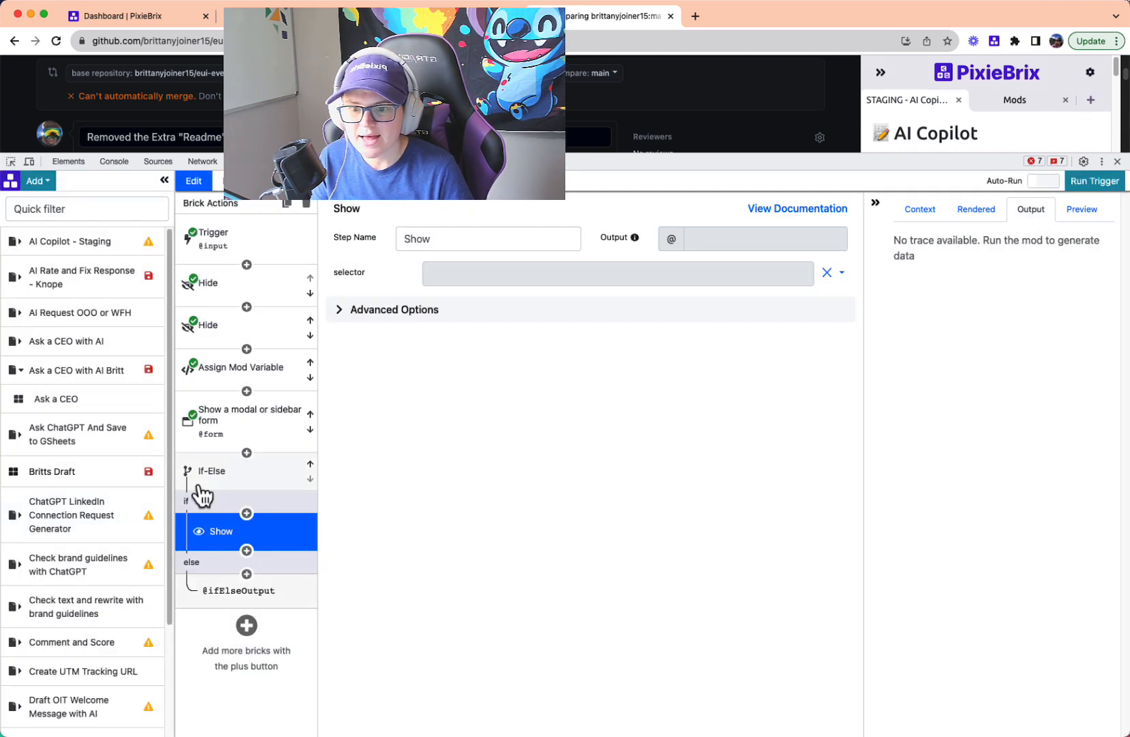
{"action": "left_click", "coordinate": [229, 290]}
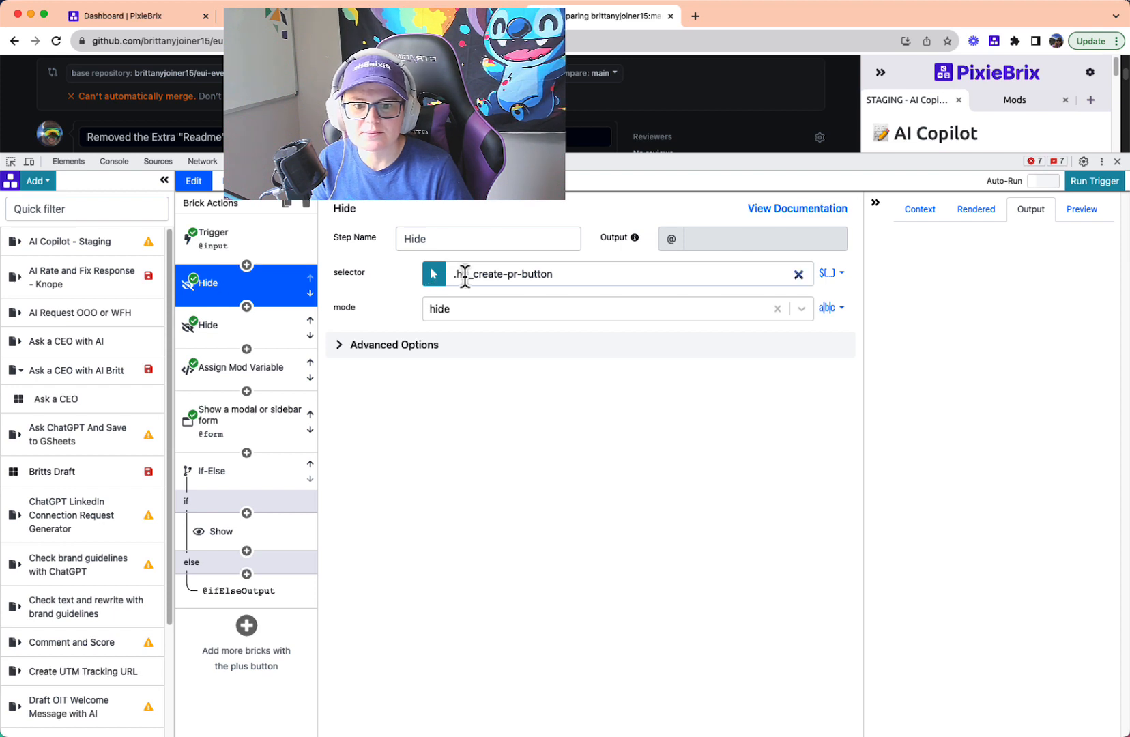
{"action": "left_click_drag", "start_coordinate": [590, 274], "coordinate": [439, 286]}
{"action": "key", "text": "super+c"}
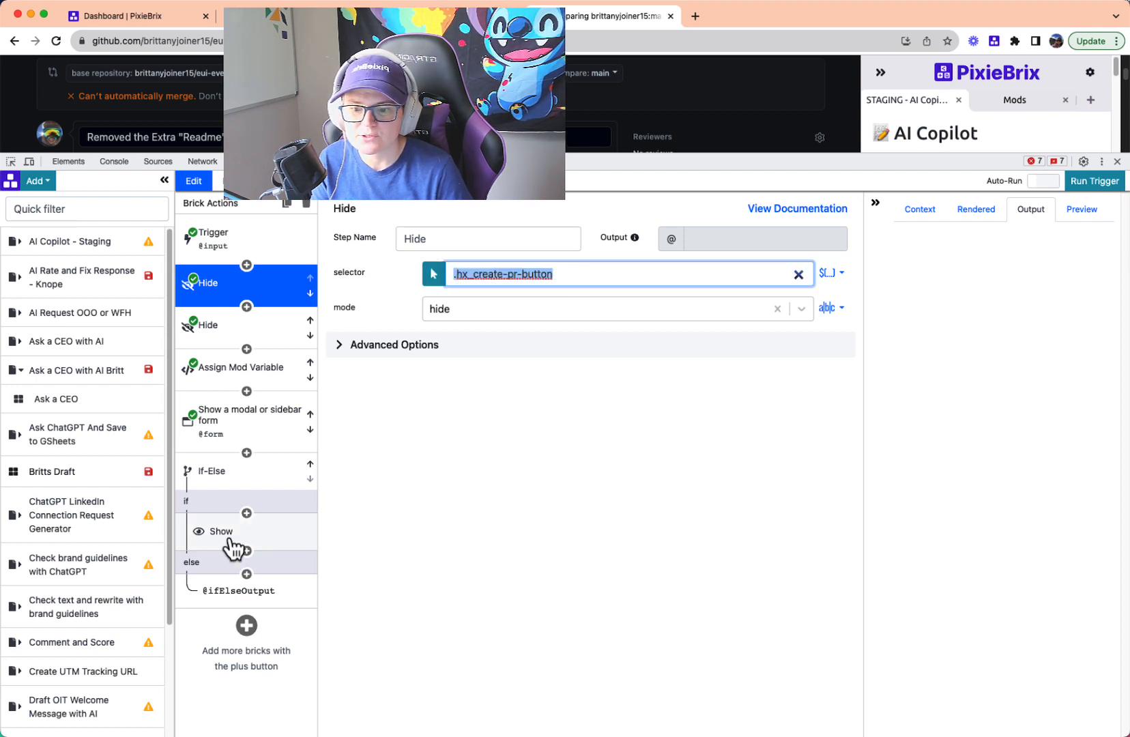
{"action": "left_click", "coordinate": [232, 539]}
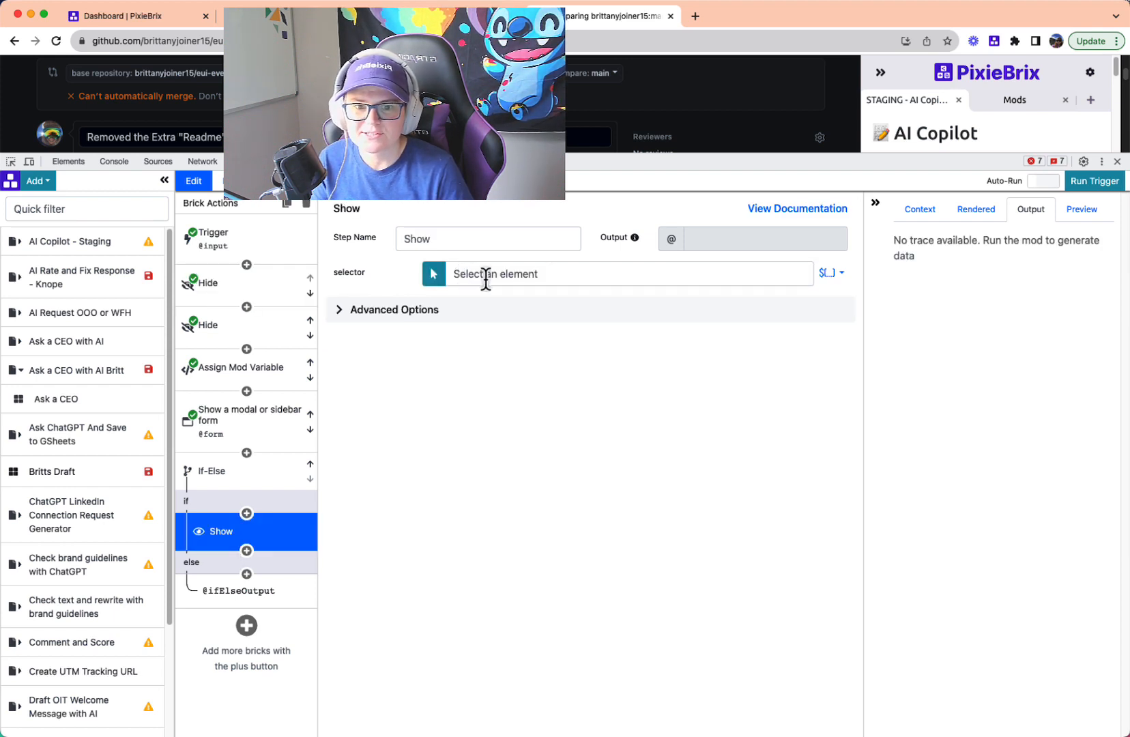
{"action": "left_click", "coordinate": [486, 274]}
{"action": "key", "text": "super+v"}
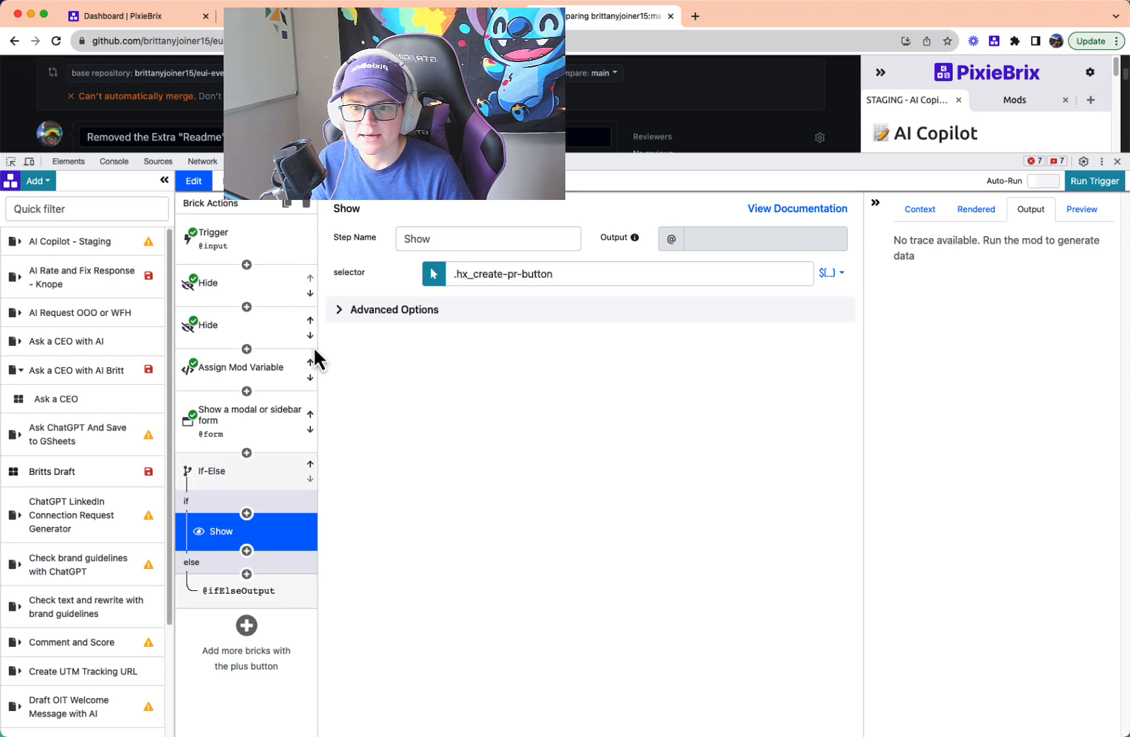
- Duplicate the Show brick within the if branch and set the copy's selector to .float-none, taken from the second Hide brick
{"action": "left_click", "coordinate": [285, 205]}
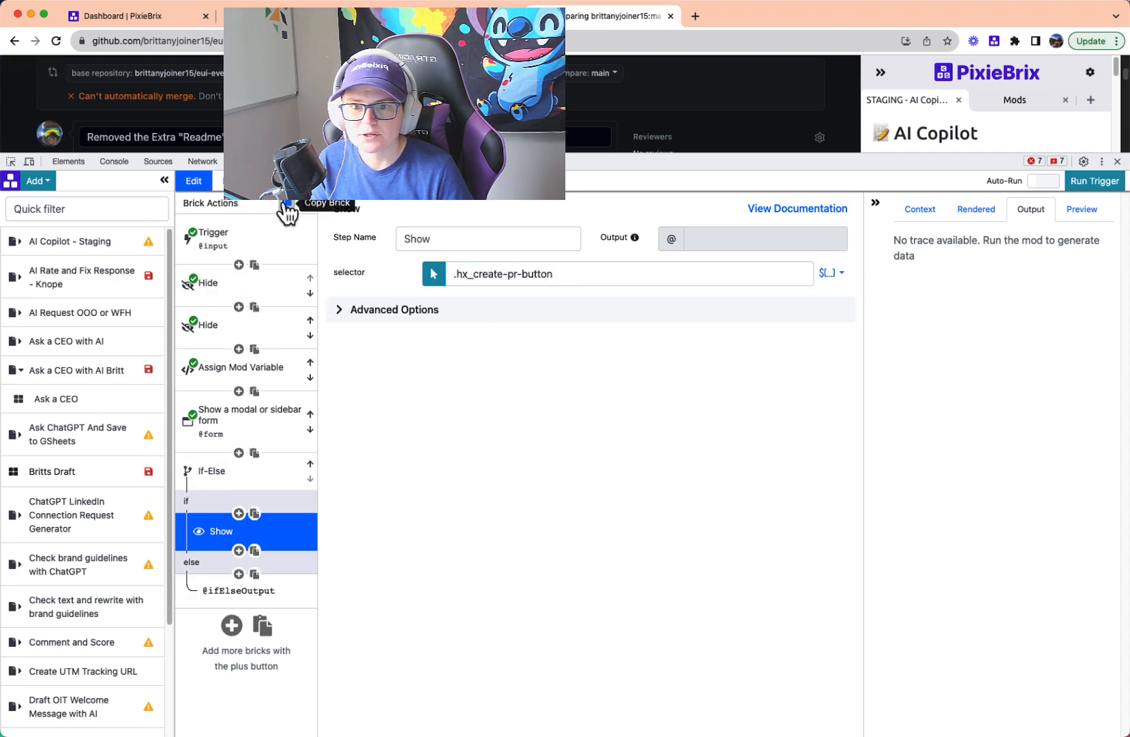
{"action": "left_click", "coordinate": [255, 551]}
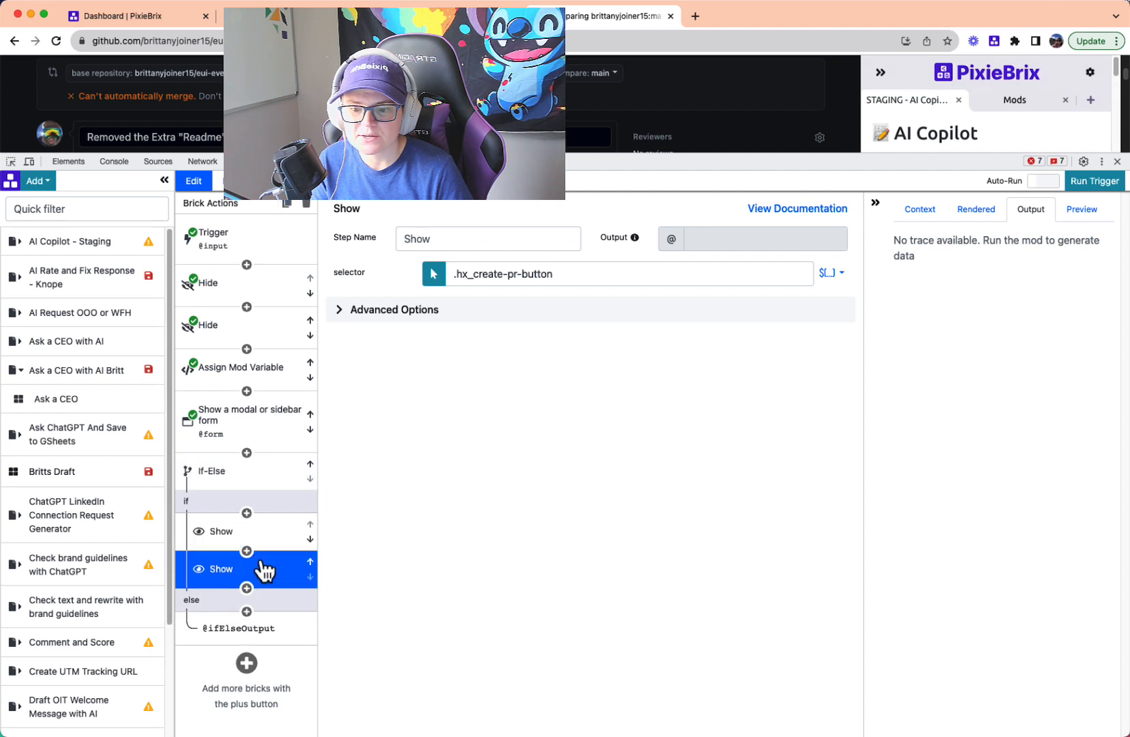
{"action": "left_click", "coordinate": [267, 332]}
{"action": "triple_click", "coordinate": [513, 280]}
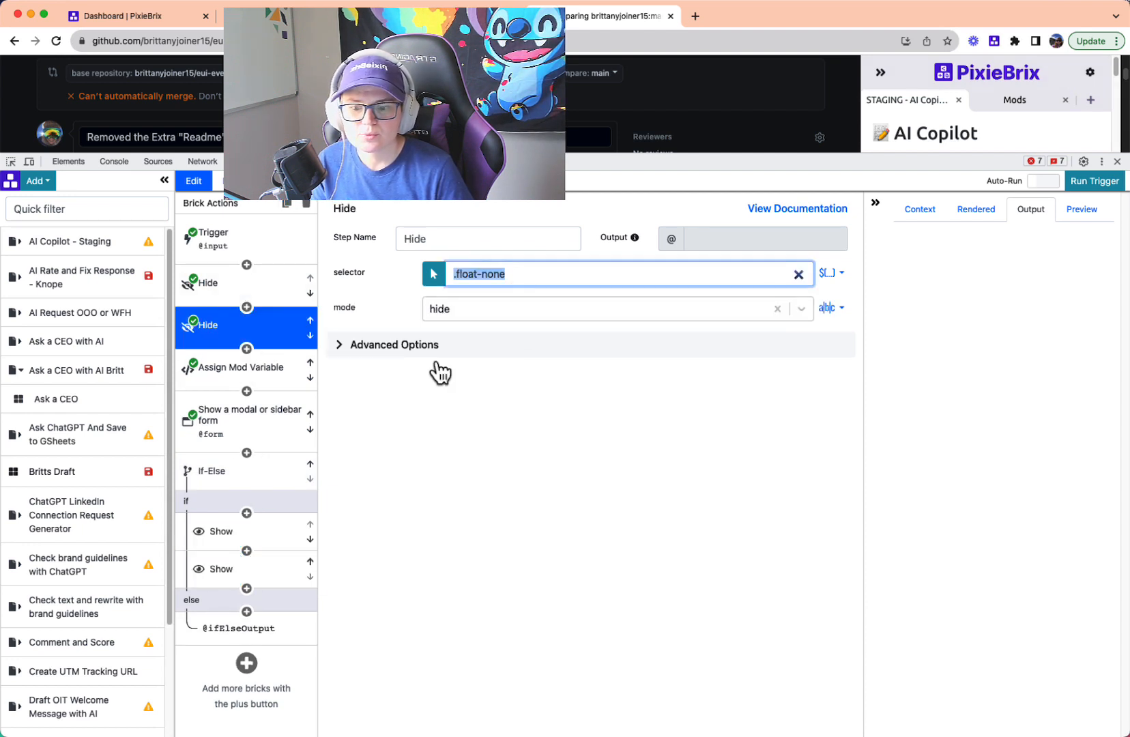
{"action": "left_click", "coordinate": [251, 574]}
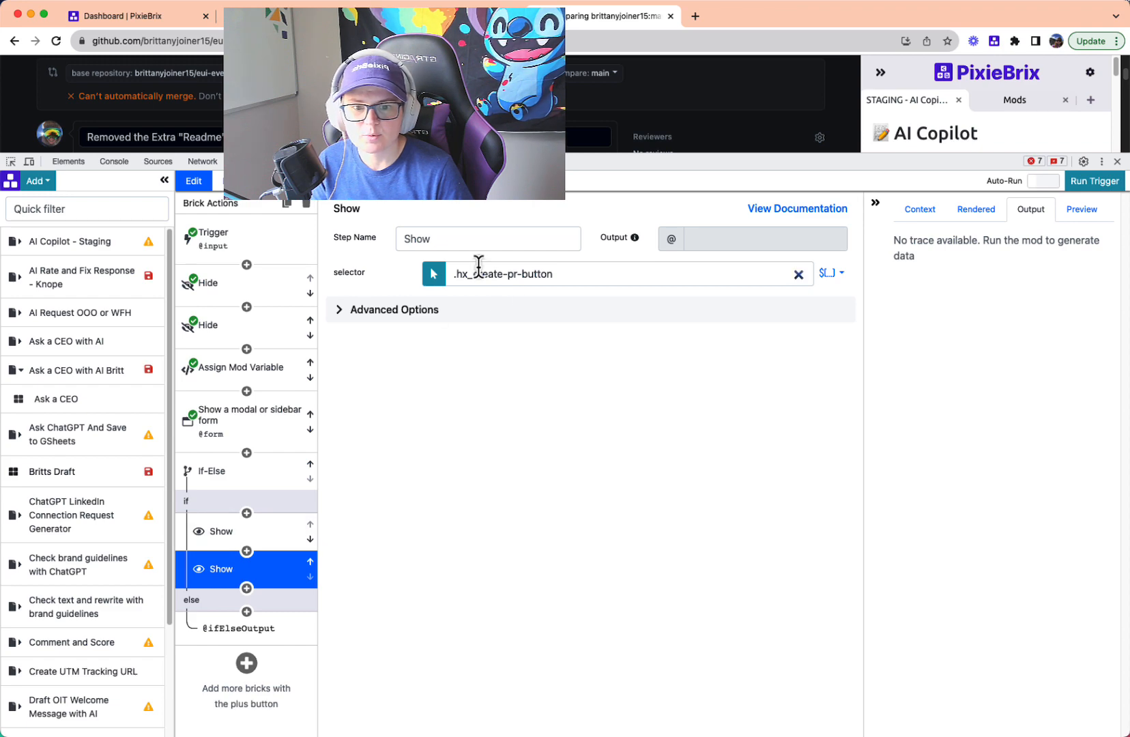
{"action": "triple_click", "coordinate": [479, 274]}
{"action": "key", "text": "ctrl+v"}
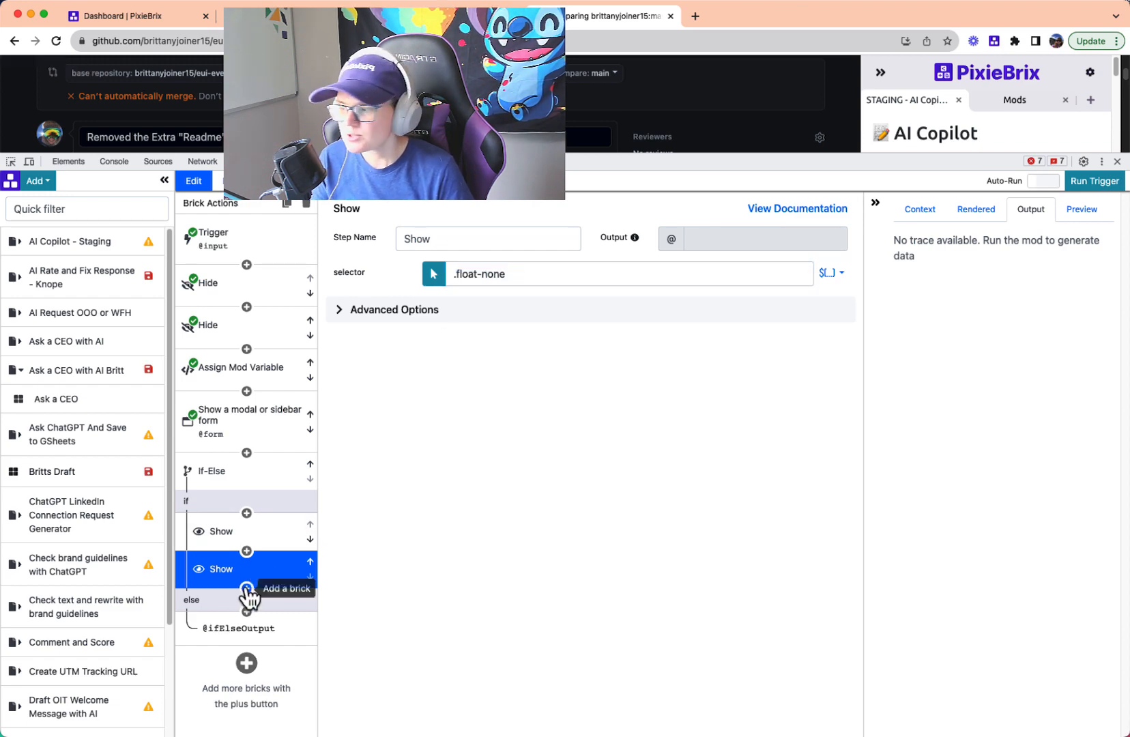
- Add a Show Confetti brick after the second Show brick in the if branch
{"action": "left_click", "coordinate": [246, 588]}
{"action": "type", "text": "ho"}
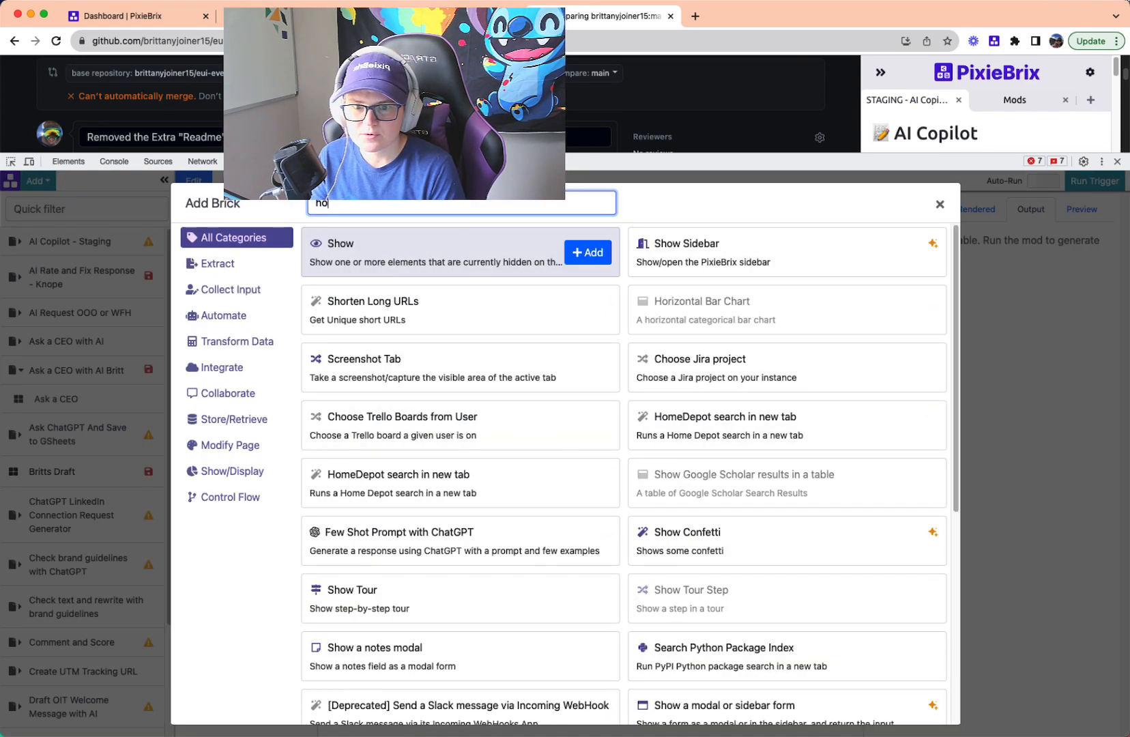
{"action": "type", "text": "w con"}
{"action": "left_click", "coordinate": [579, 256]}
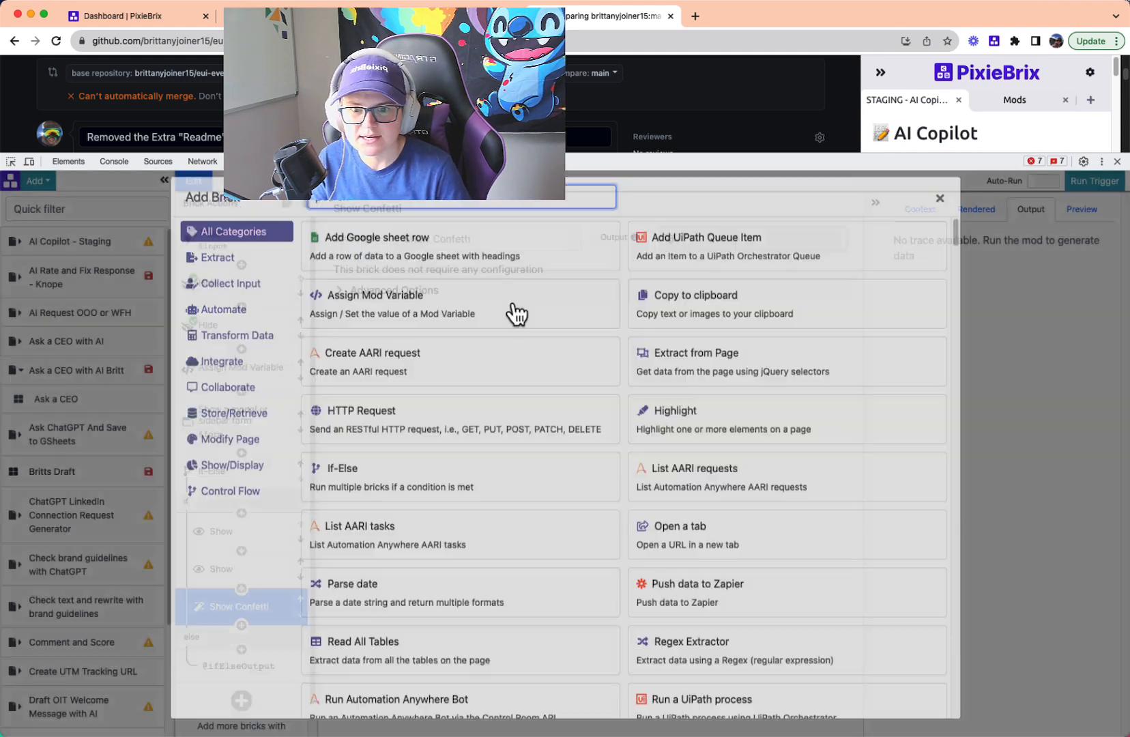
- Add a Window Alert brick after the confetti with the message "Congrats! You're ready to open!" and the alert type success
{"action": "left_click", "coordinate": [242, 625]}
{"action": "type", "text": "w"}
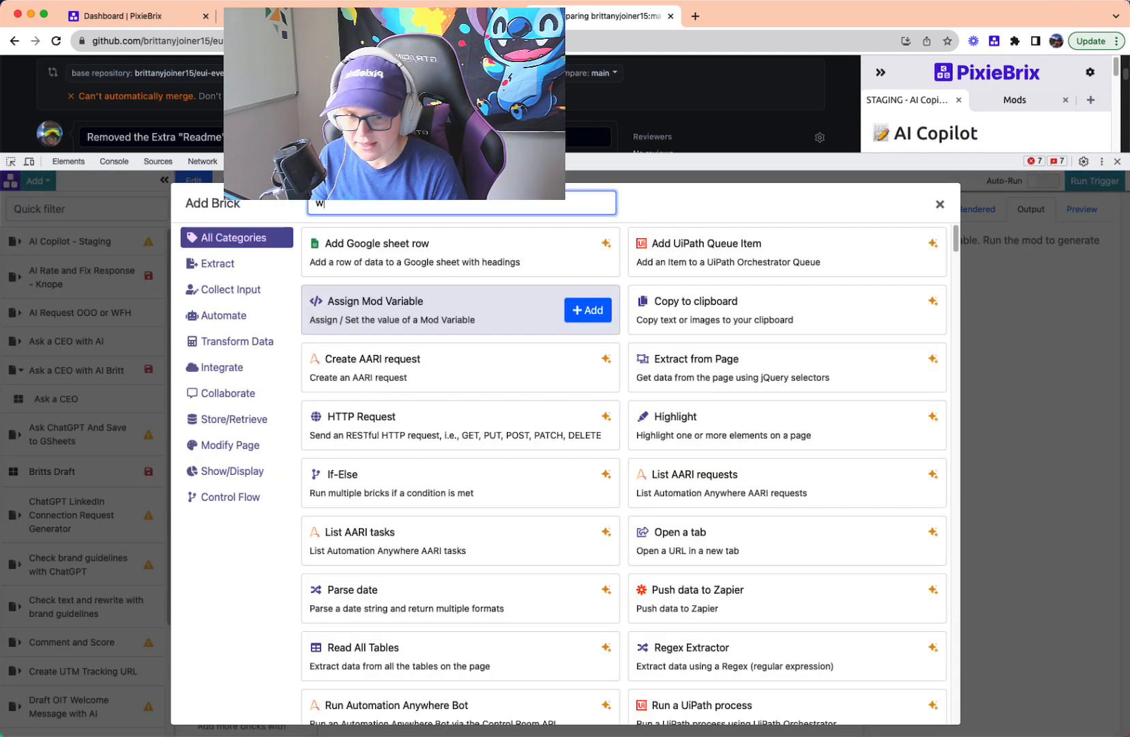
{"action": "type", "text": "indow al"}
{"action": "left_click", "coordinate": [584, 259]}
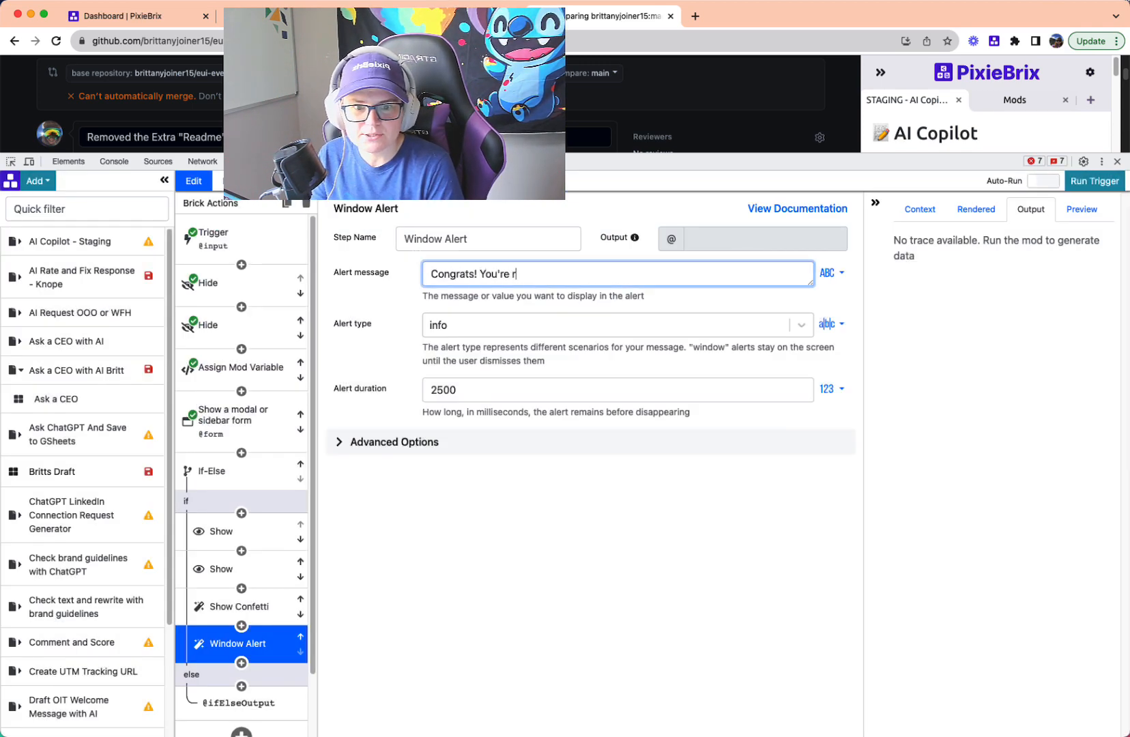
{"action": "left_click", "coordinate": [435, 327]}
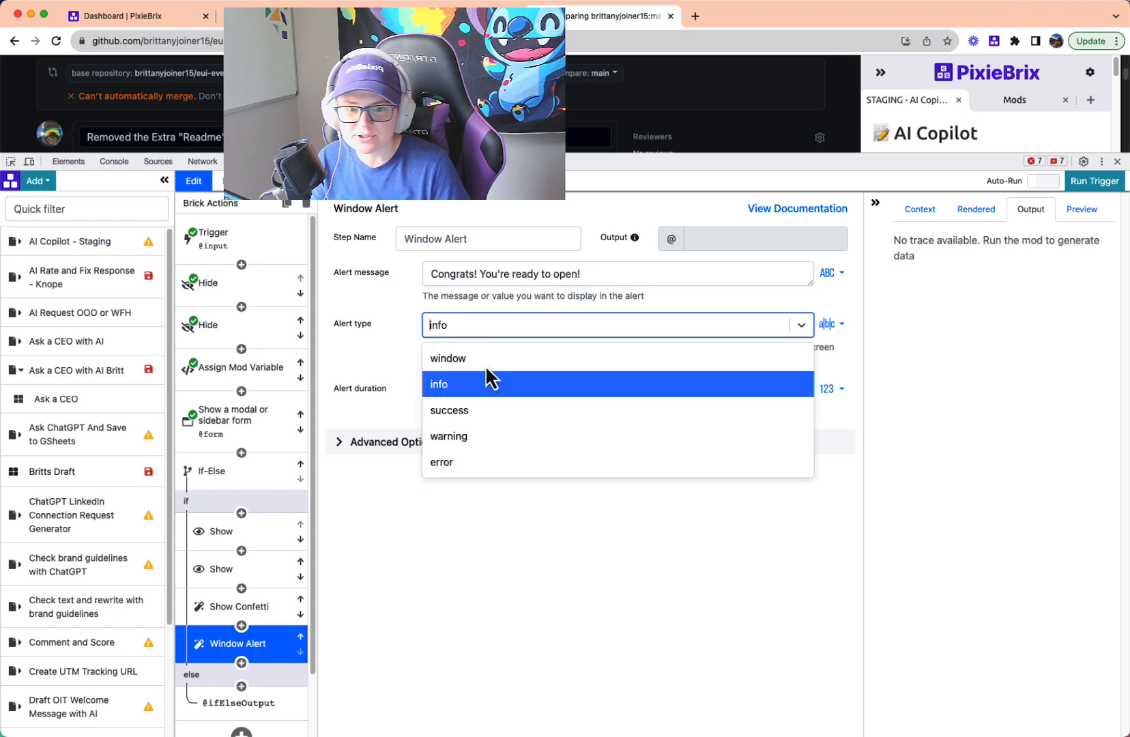
{"action": "left_click", "coordinate": [459, 412]}
- Add a Window Alert brick to the If-Else's else branch with alert type warning and the message "You didn't complete the checklist! Try again!"
{"action": "scroll", "coordinate": [295, 549], "scroll_direction": "down", "scroll_amount": 1}
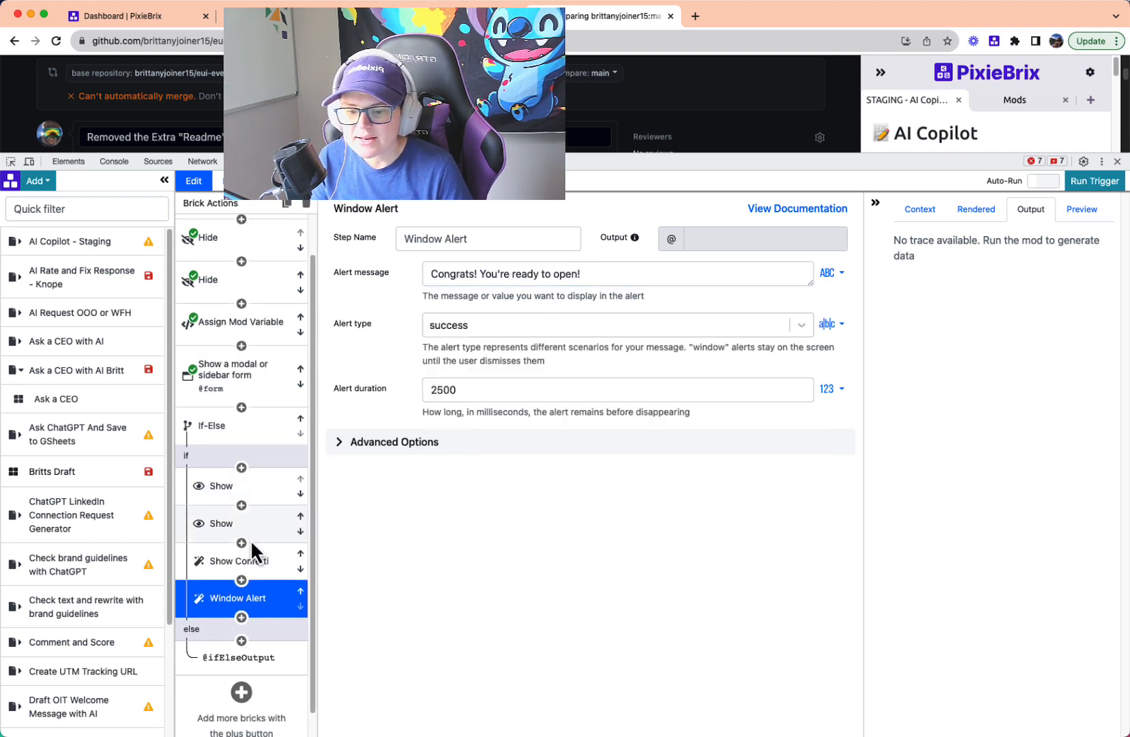
{"action": "left_click", "coordinate": [260, 660]}
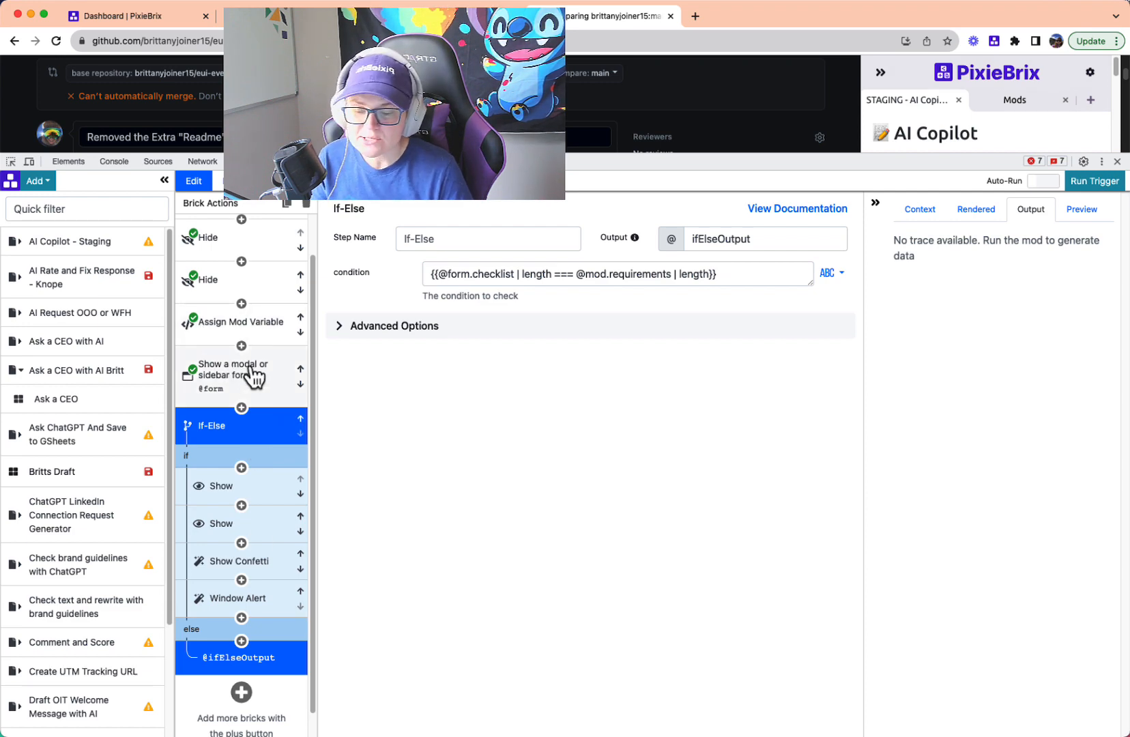
{"action": "left_click", "coordinate": [240, 641]}
{"action": "type", "text": "window"}
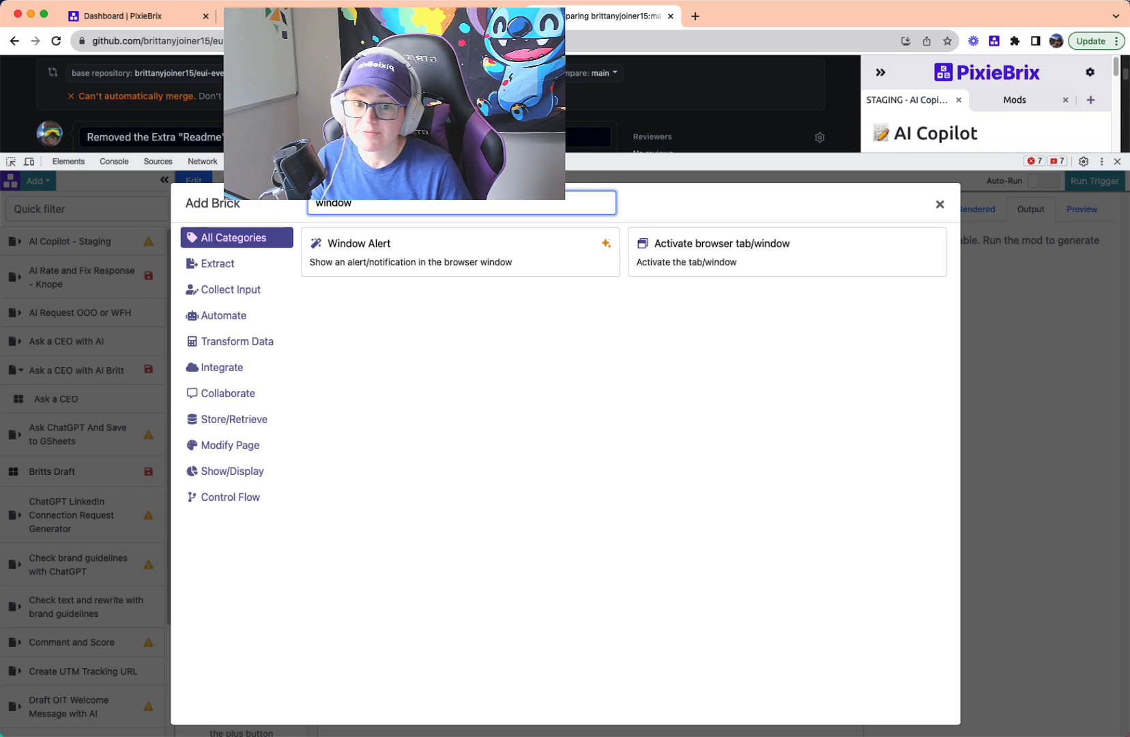
{"action": "left_click", "coordinate": [585, 260]}
{"action": "left_click", "coordinate": [477, 325]}
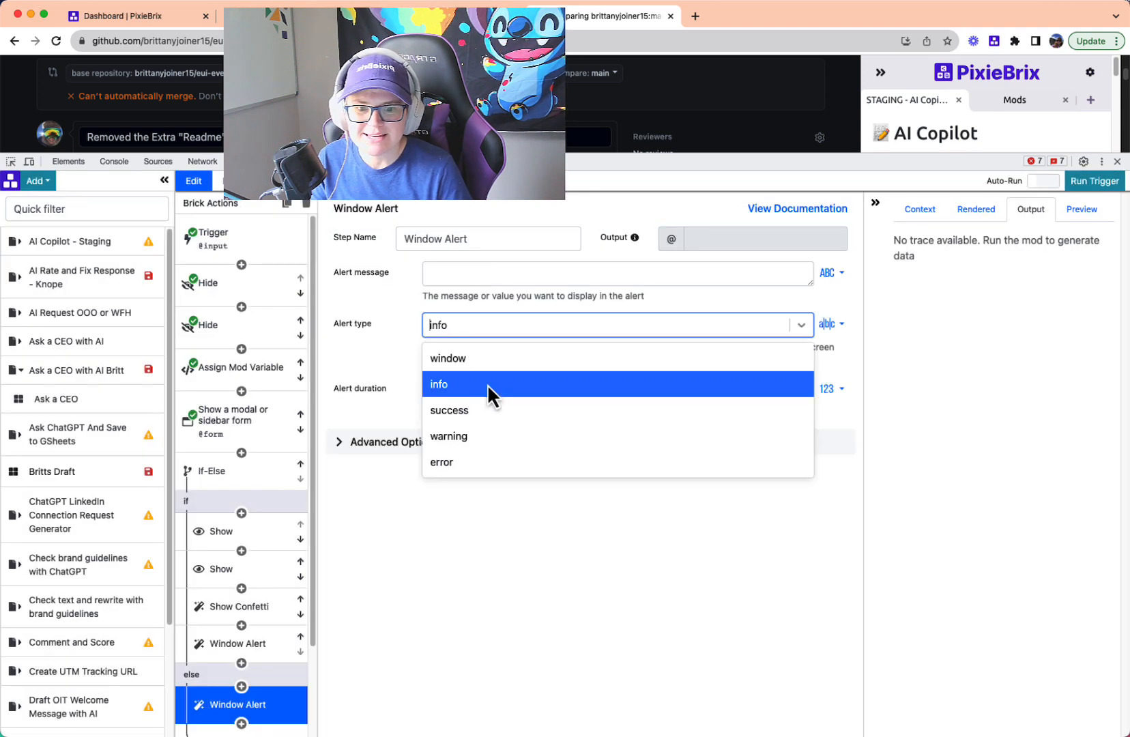
{"action": "left_click", "coordinate": [471, 441]}
{"action": "left_click", "coordinate": [470, 333]}
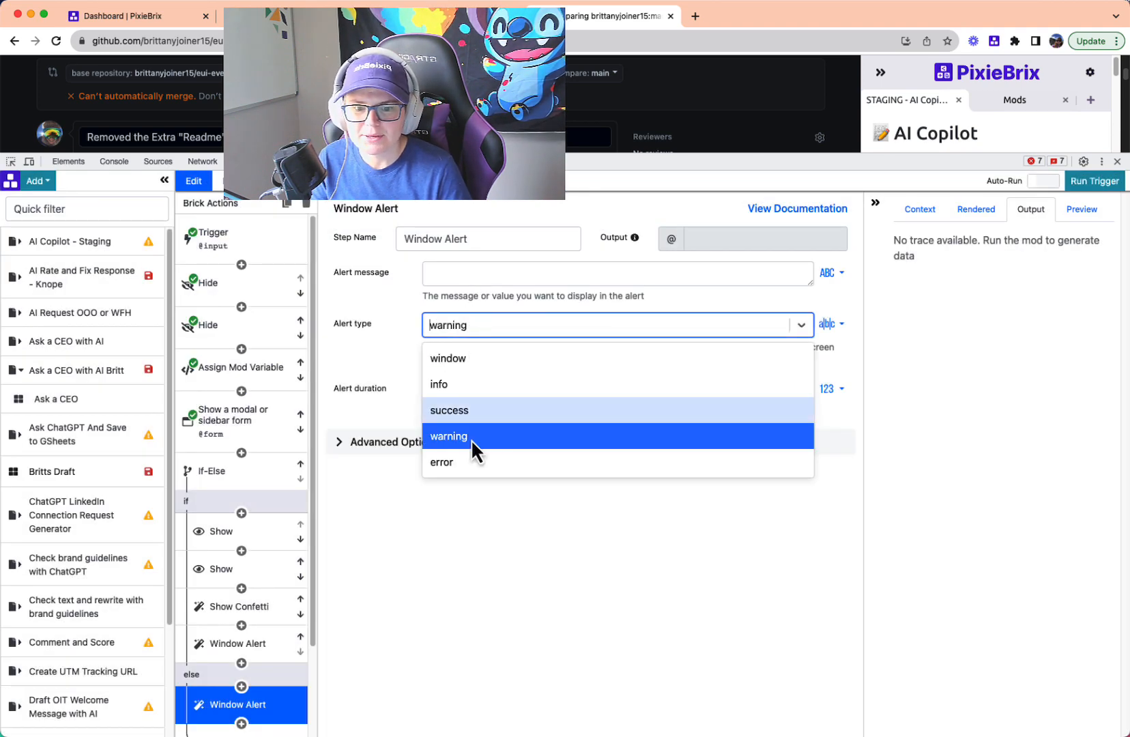
{"action": "left_click", "coordinate": [466, 274]}
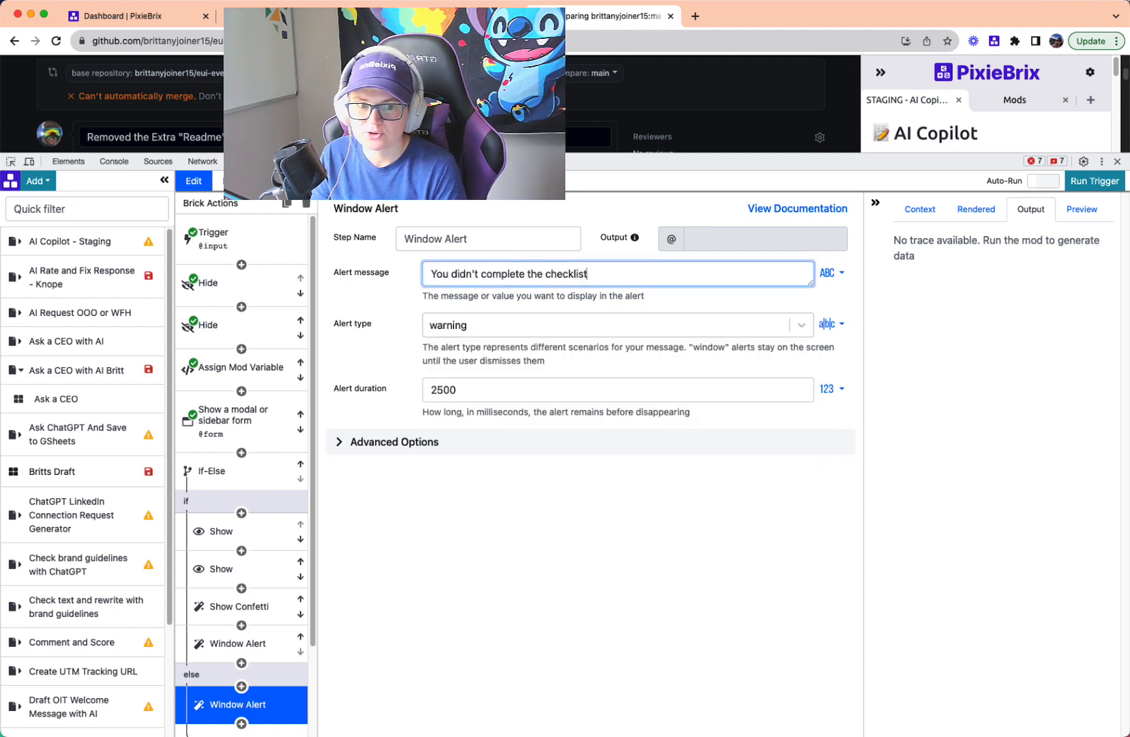
{"action": "type", "text": "You didn't complete the checklist! Try again!"}
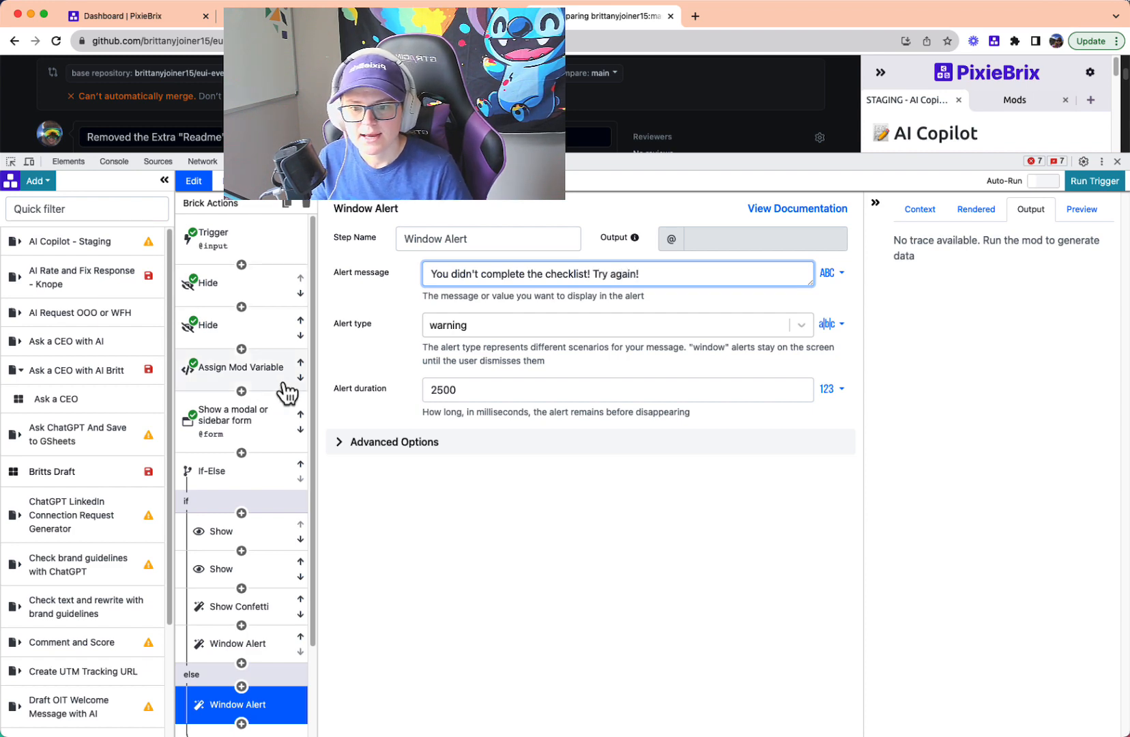
- Run the trigger and test the PR Checklist by ticking all three requirements and submitting it with Open PR
{"action": "left_click", "coordinate": [1092, 186]}
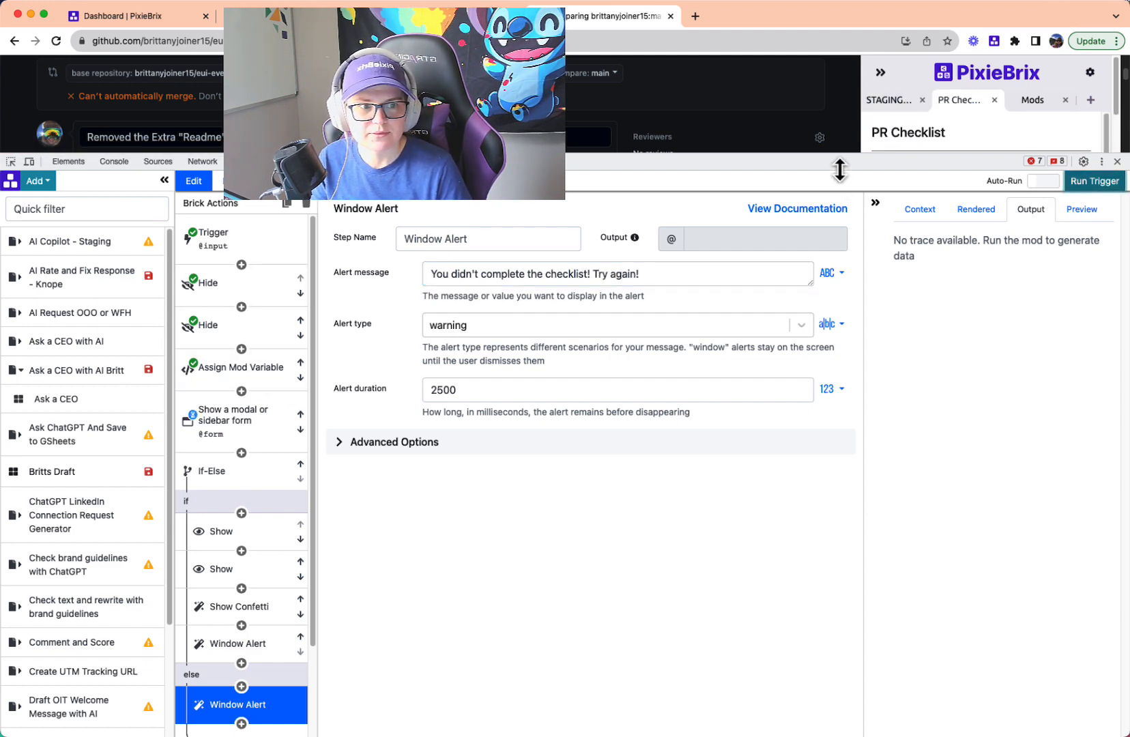
{"action": "left_click_drag", "start_coordinate": [834, 155], "coordinate": [895, 676]}
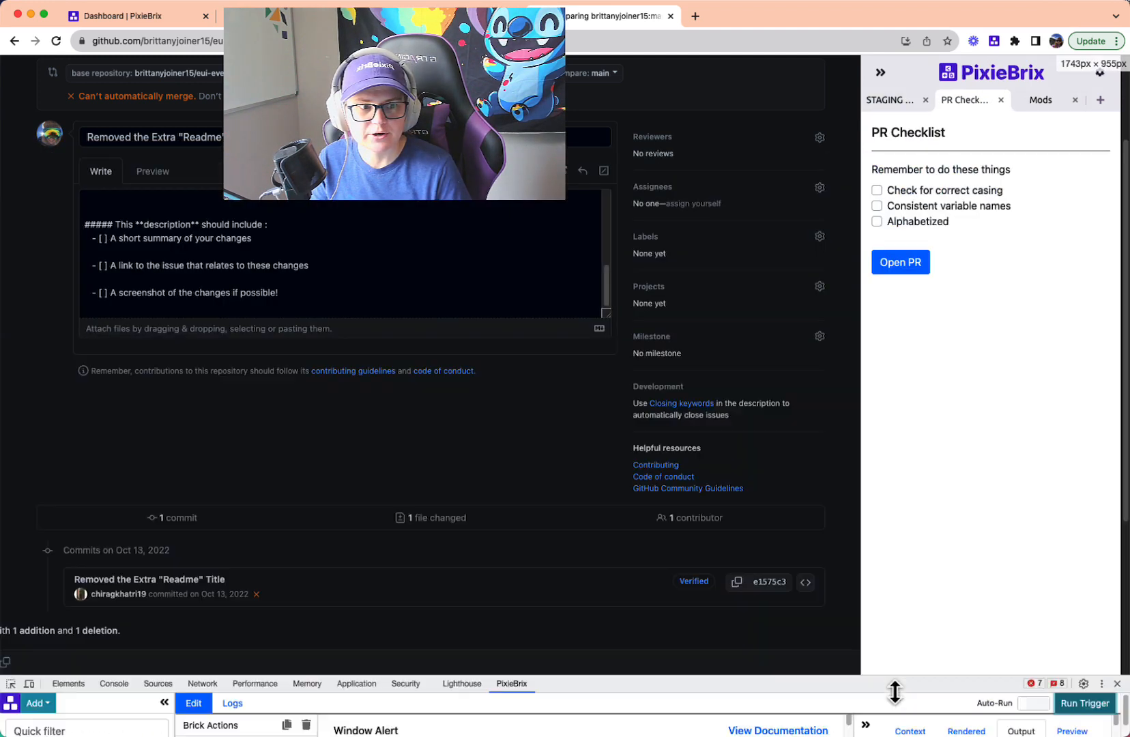
{"action": "left_click", "coordinate": [915, 190]}
{"action": "left_click", "coordinate": [908, 205]}
{"action": "left_click", "coordinate": [904, 221]}
{"action": "left_click", "coordinate": [898, 262]}
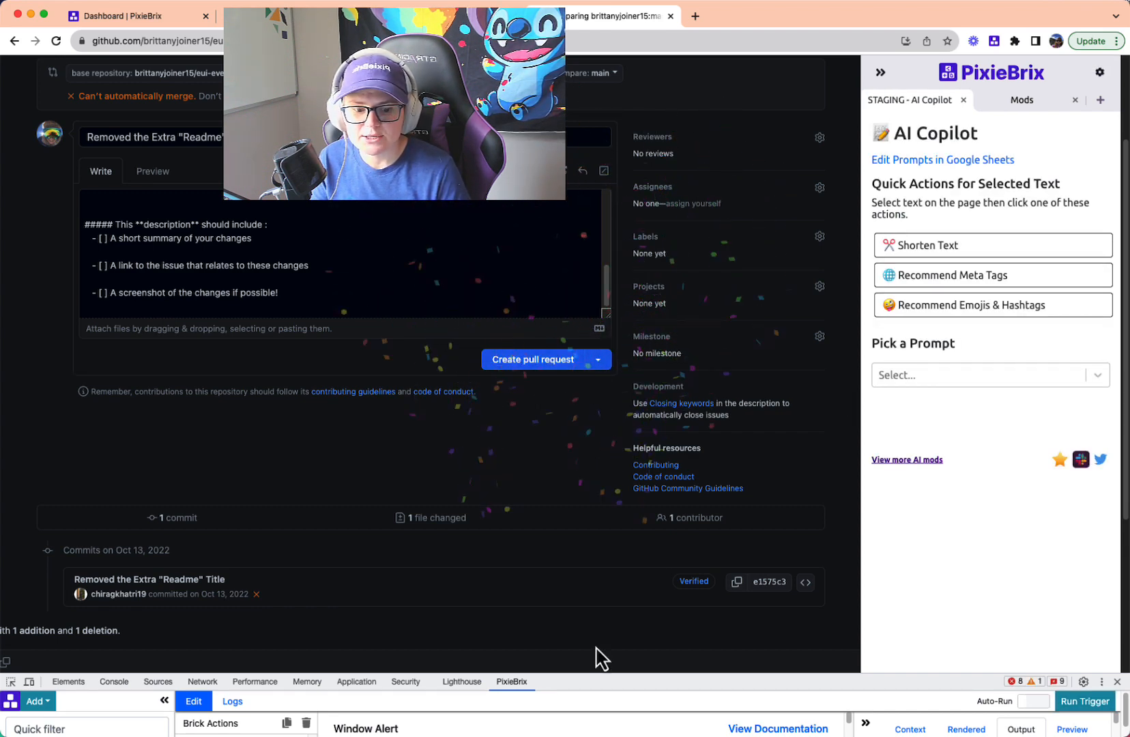
- Run the trigger again and submit the PR Checklist with only "Check for correct casing" ticked
{"action": "left_click_drag", "start_coordinate": [606, 675], "coordinate": [1054, 382]}
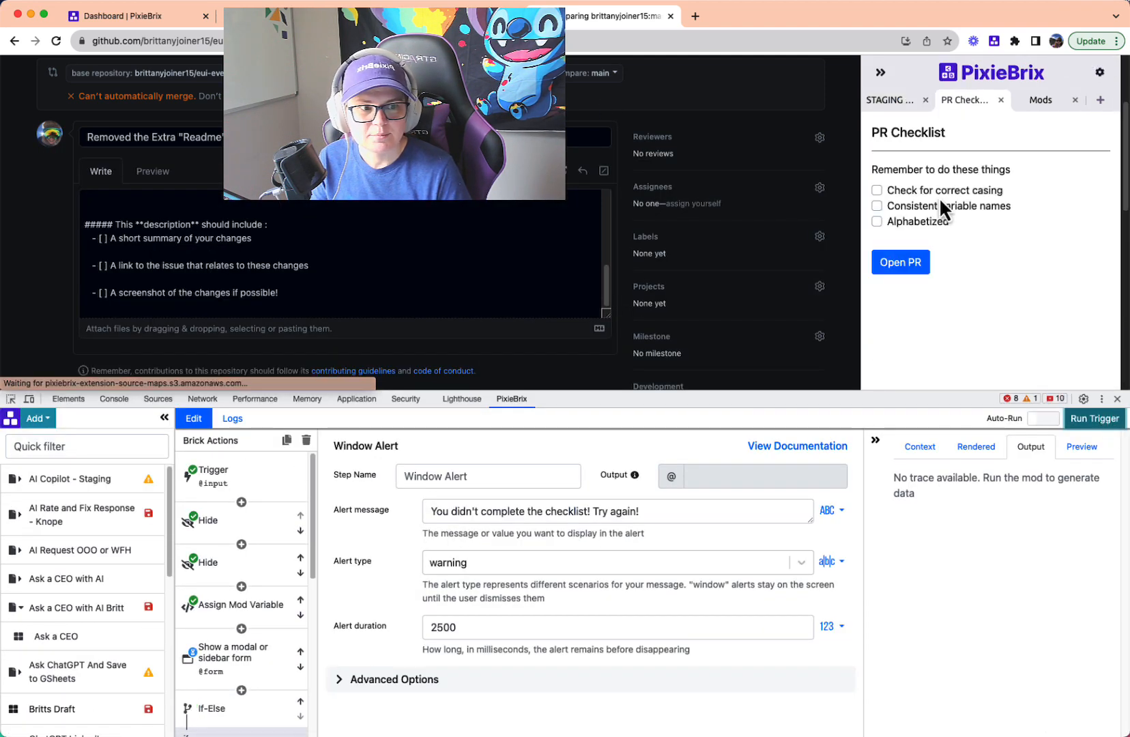
{"action": "left_click", "coordinate": [936, 192]}
{"action": "left_click", "coordinate": [907, 264]}
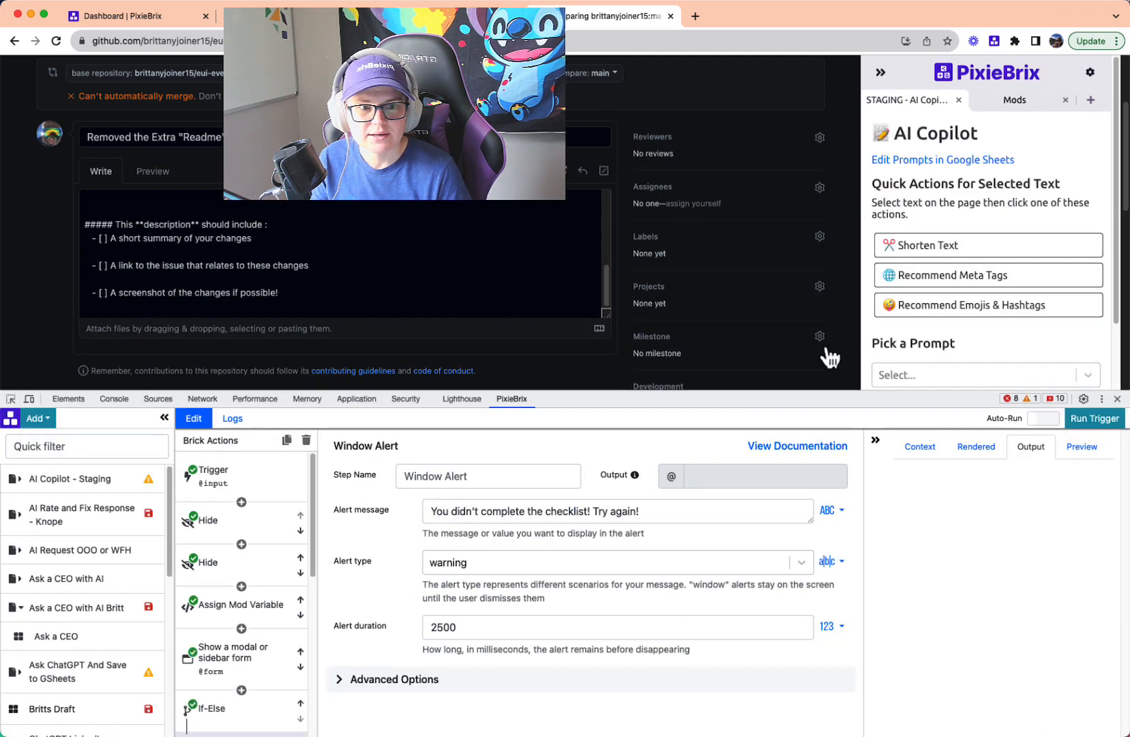
- Save the PR Checklist mod and close the developer tools
{"action": "left_click_drag", "start_coordinate": [552, 387], "coordinate": [554, 508]}
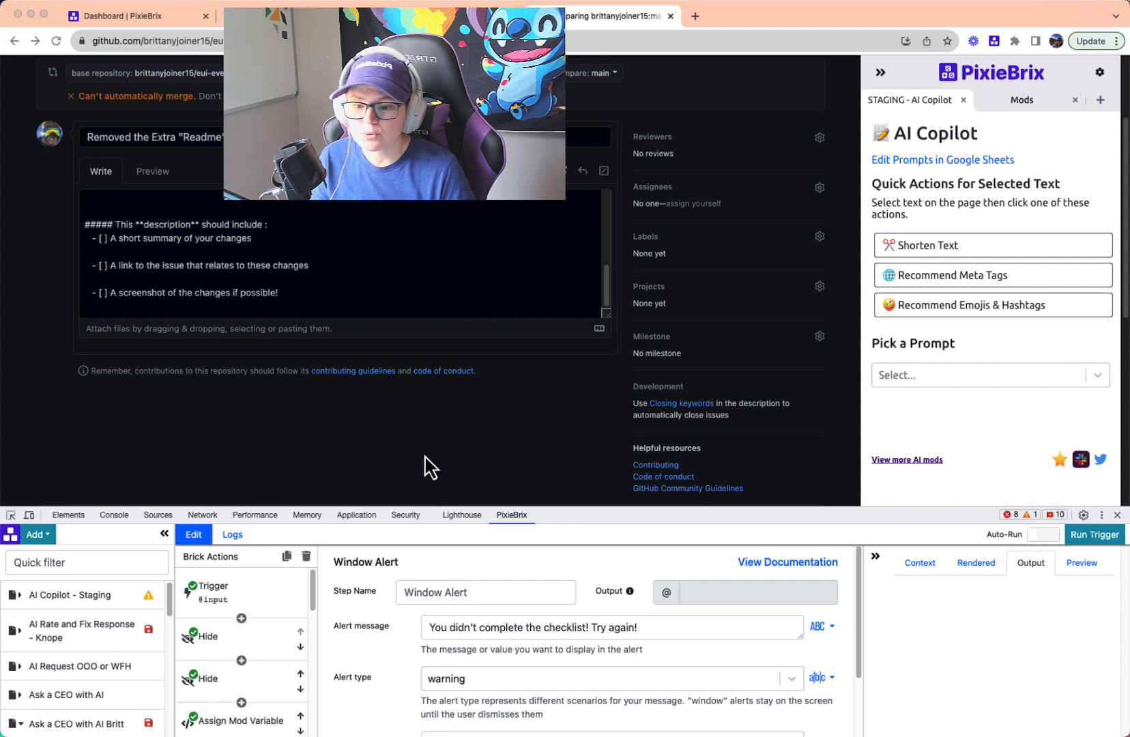
{"action": "left_click_drag", "start_coordinate": [587, 507], "coordinate": [546, 171]}
{"action": "scroll", "coordinate": [120, 634], "scroll_direction": "down", "scroll_amount": 2}
{"action": "scroll", "coordinate": [118, 601], "scroll_direction": "down", "scroll_amount": 3}
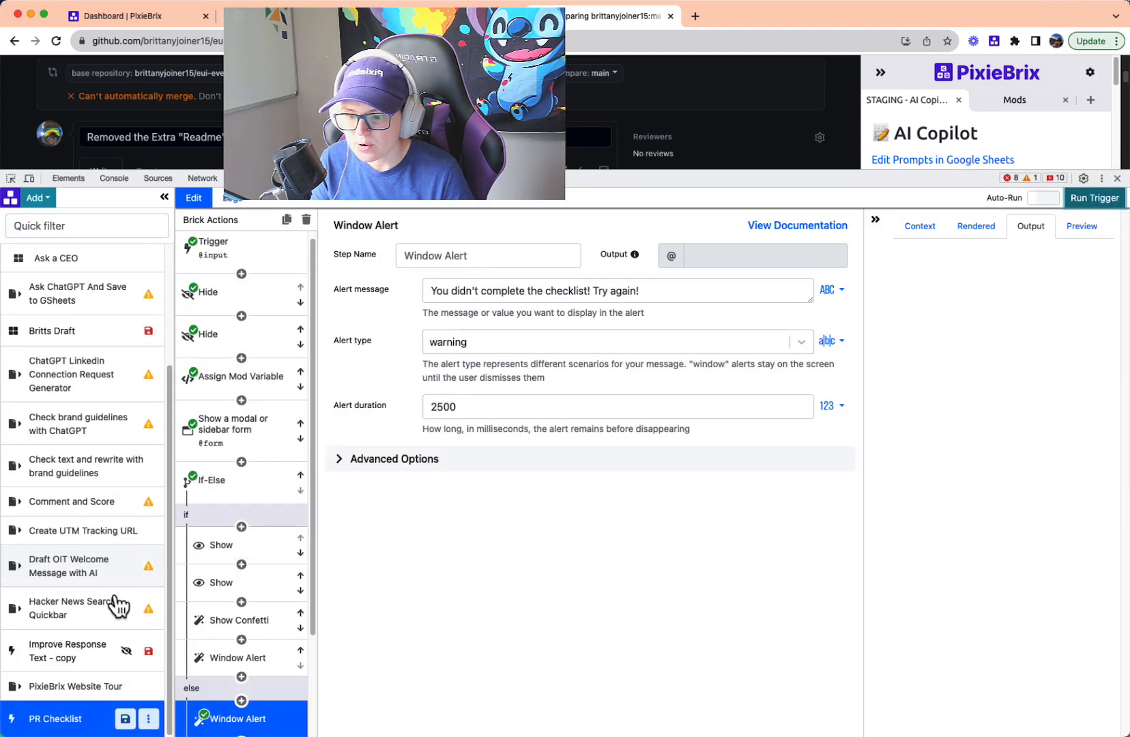
{"action": "left_click", "coordinate": [125, 719]}
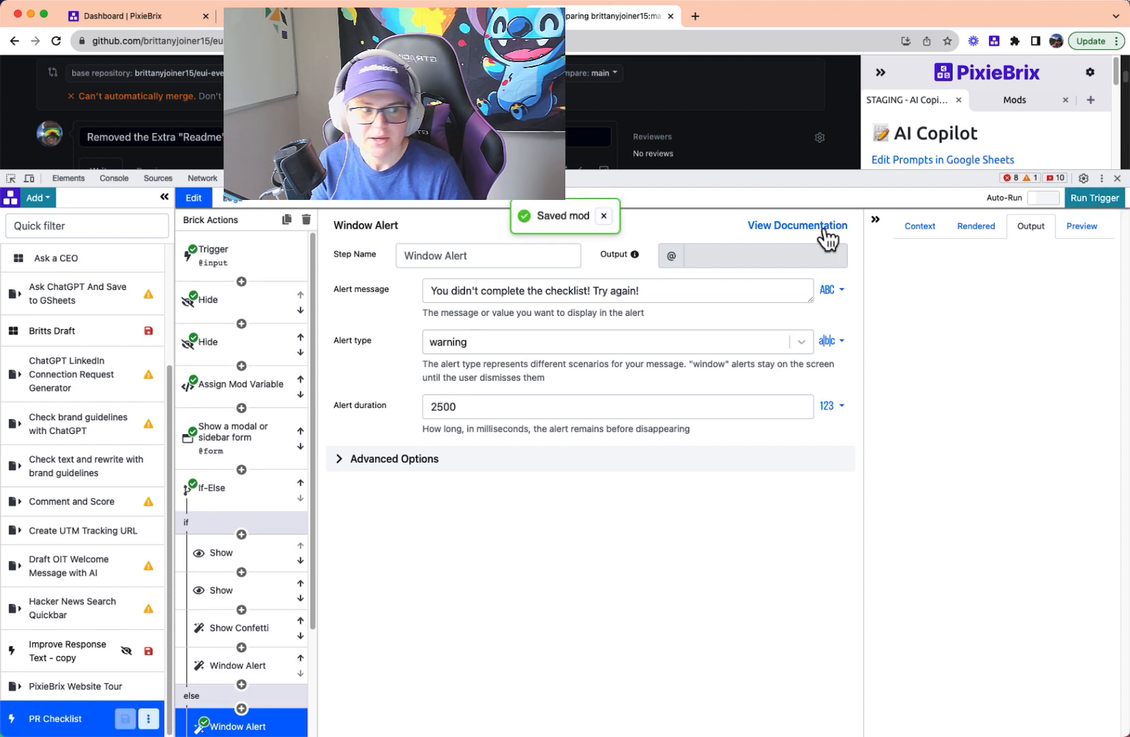
{"action": "left_click", "coordinate": [1117, 179]}
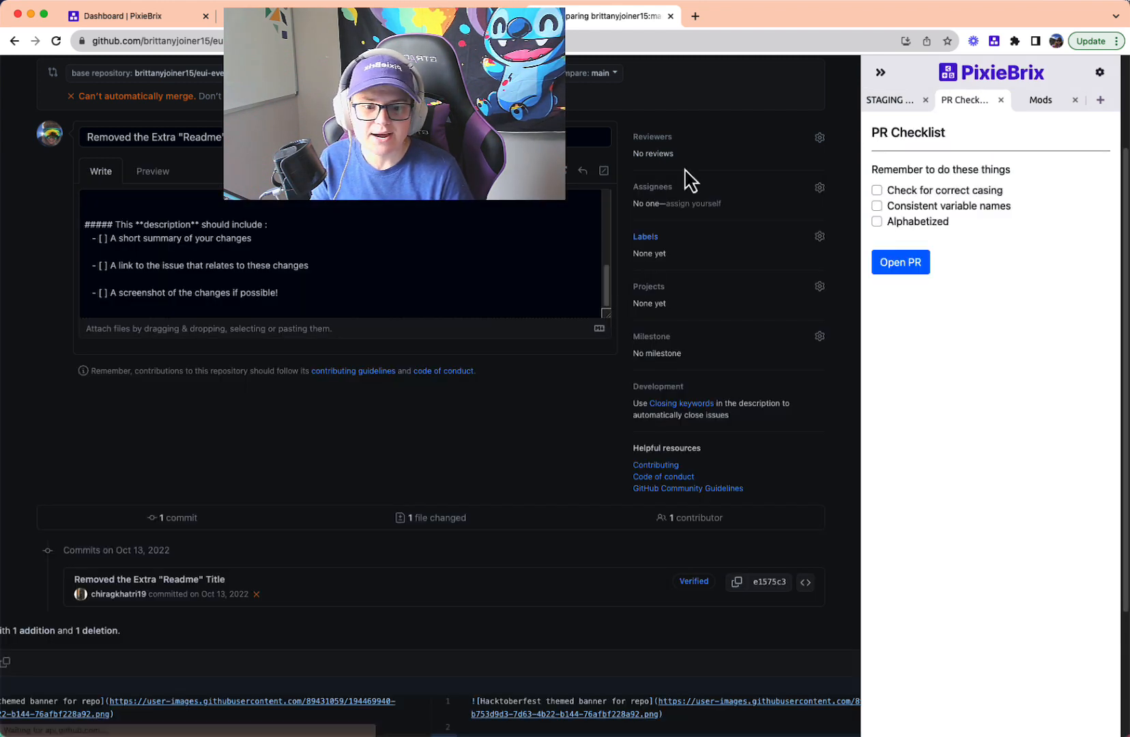
- Test the saved mod by opening the pull request form, reloading the page and submitting the incomplete PR Checklist
{"action": "left_click", "coordinate": [877, 74]}
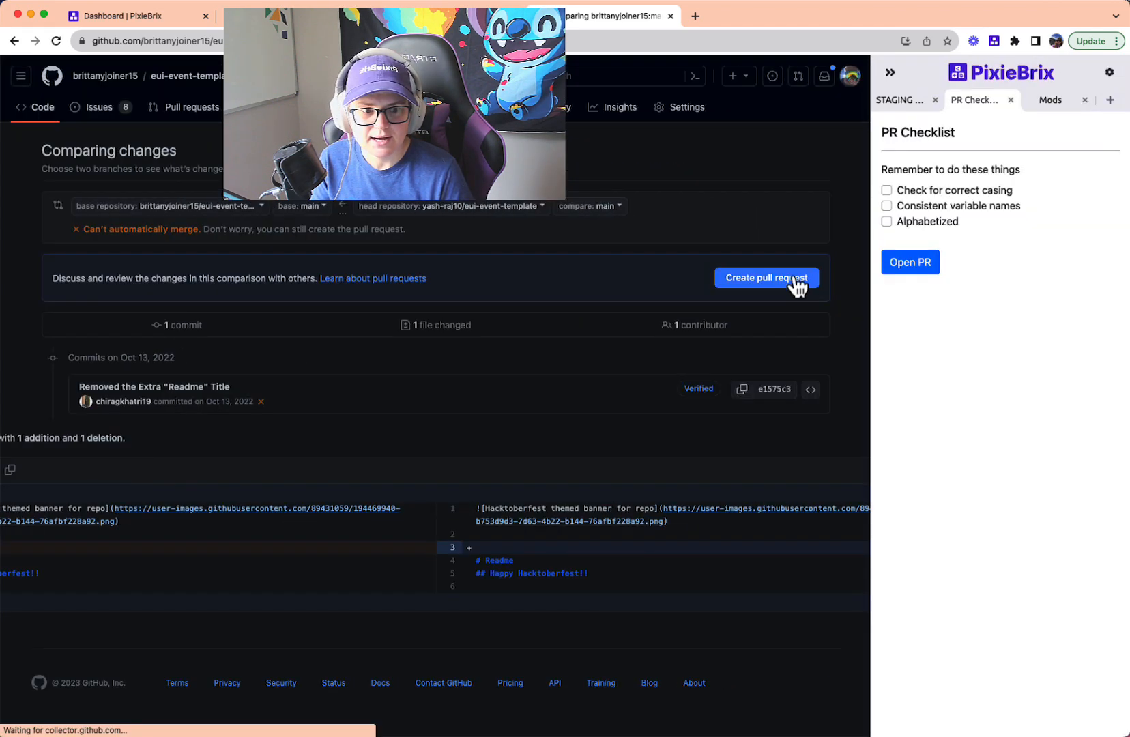
{"action": "left_click", "coordinate": [801, 283]}
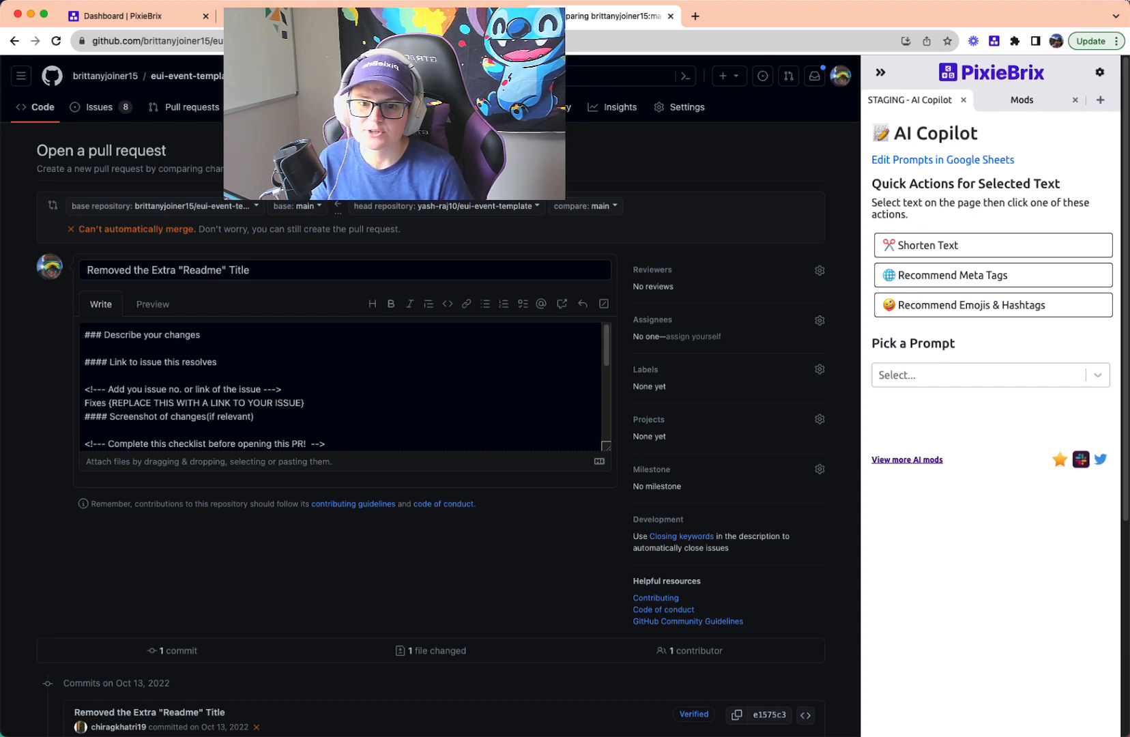
{"action": "key", "text": "super+r"}
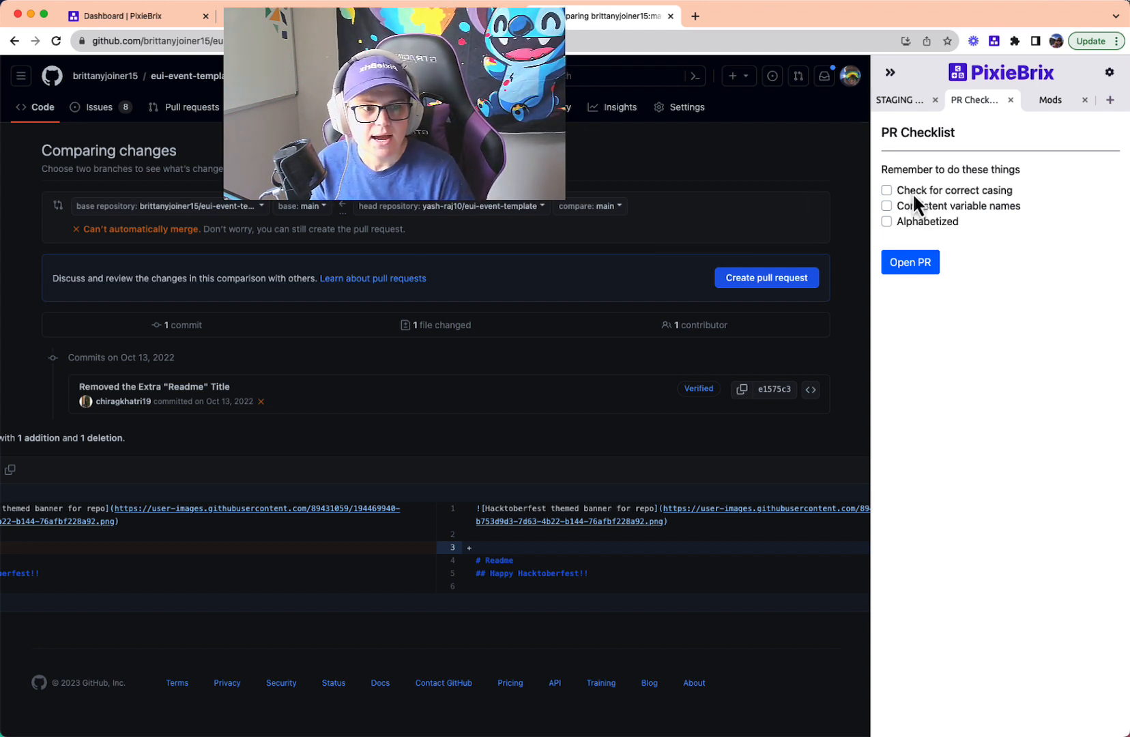
{"action": "left_click", "coordinate": [913, 266]}
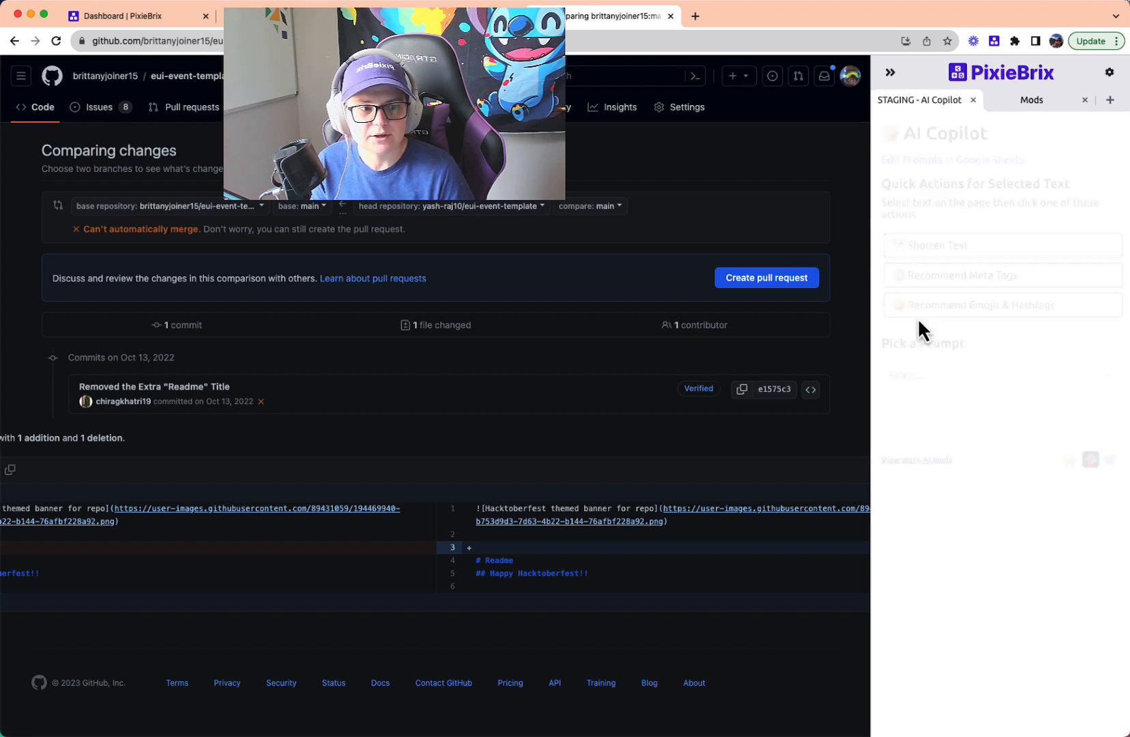